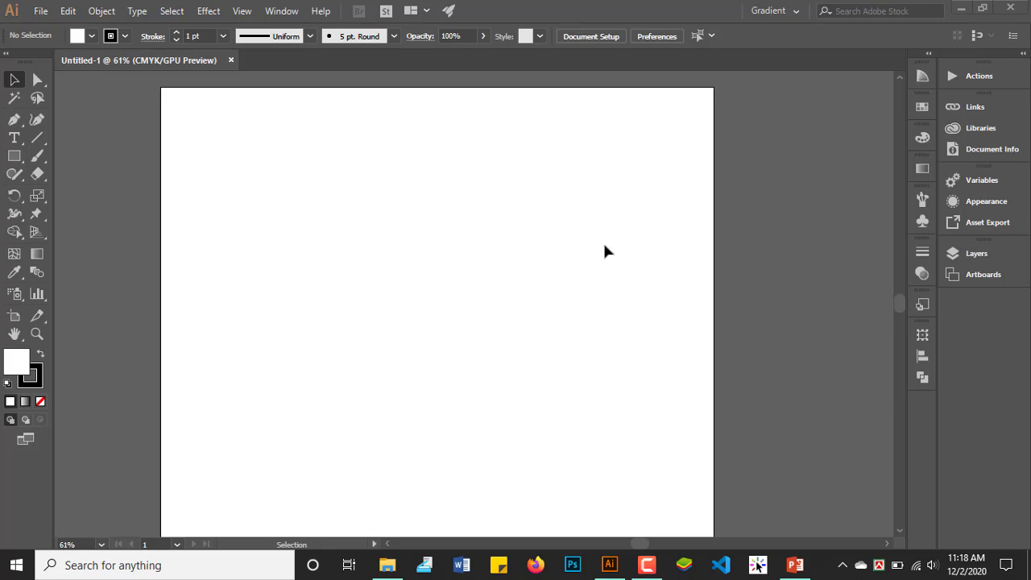
Step: Show the rulers around the document window
click(241, 11)
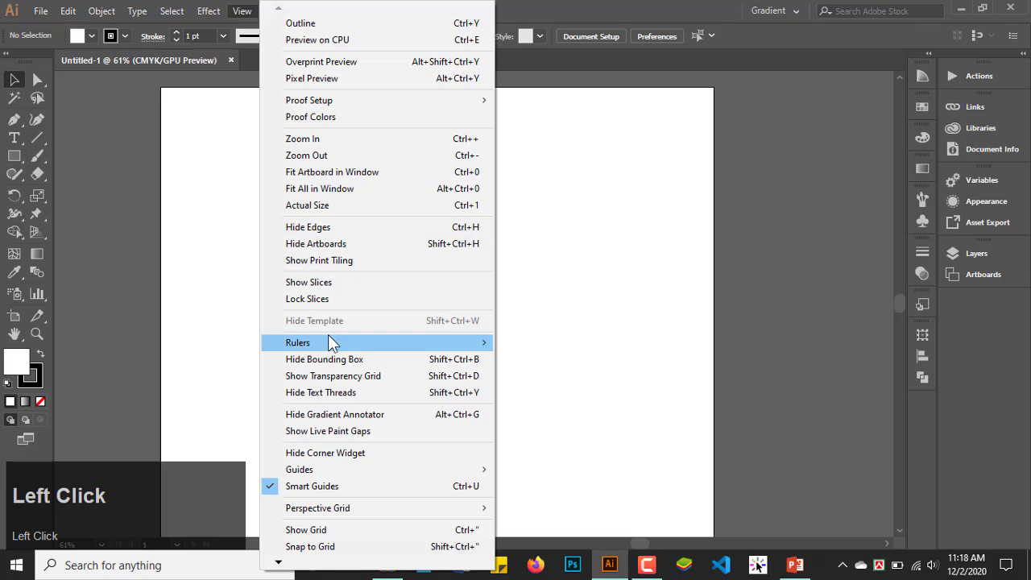
mouse_move(328, 337)
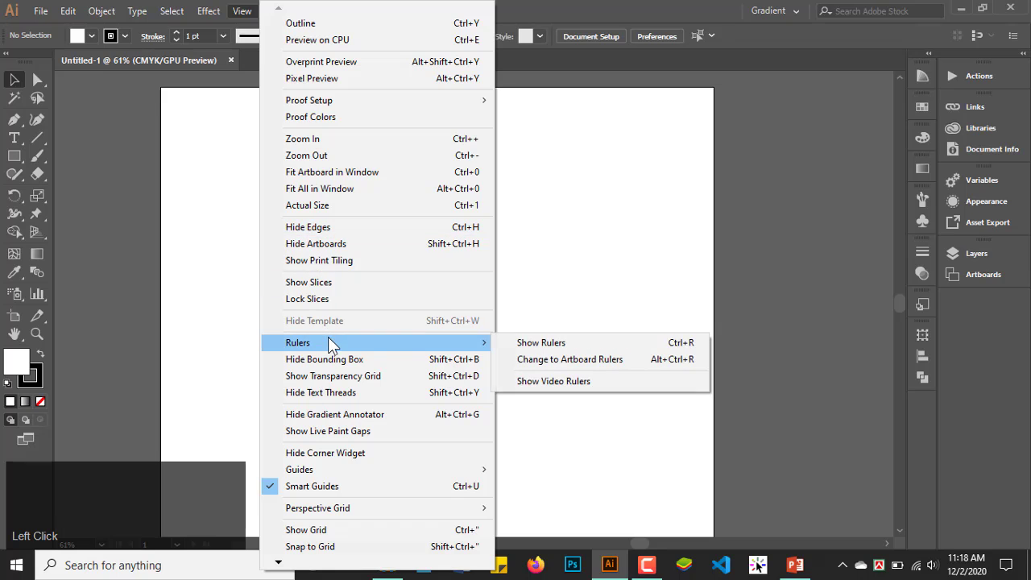
click(555, 344)
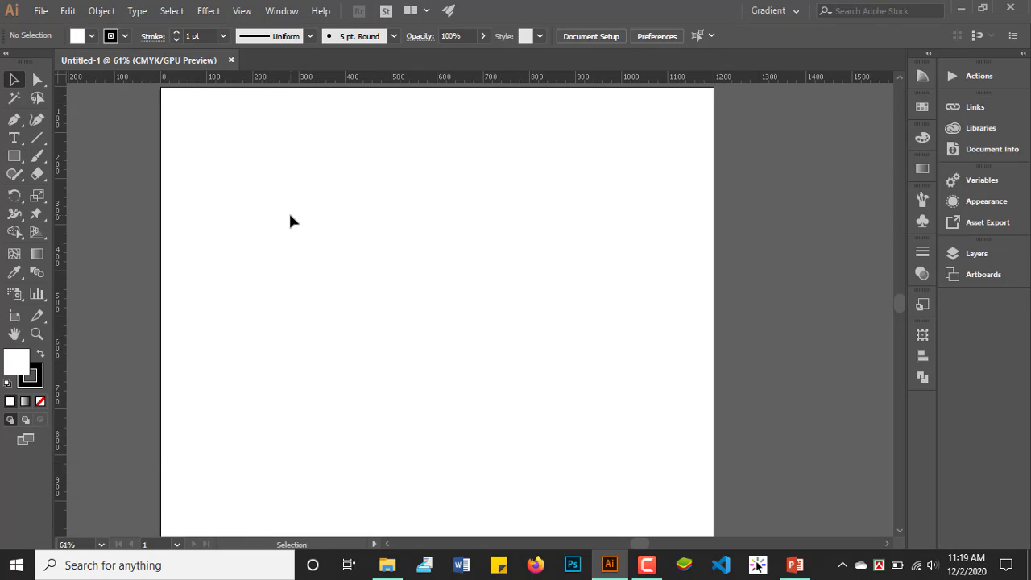
Step: Toggle the rulers off and back on twice
key(ctrl+r)
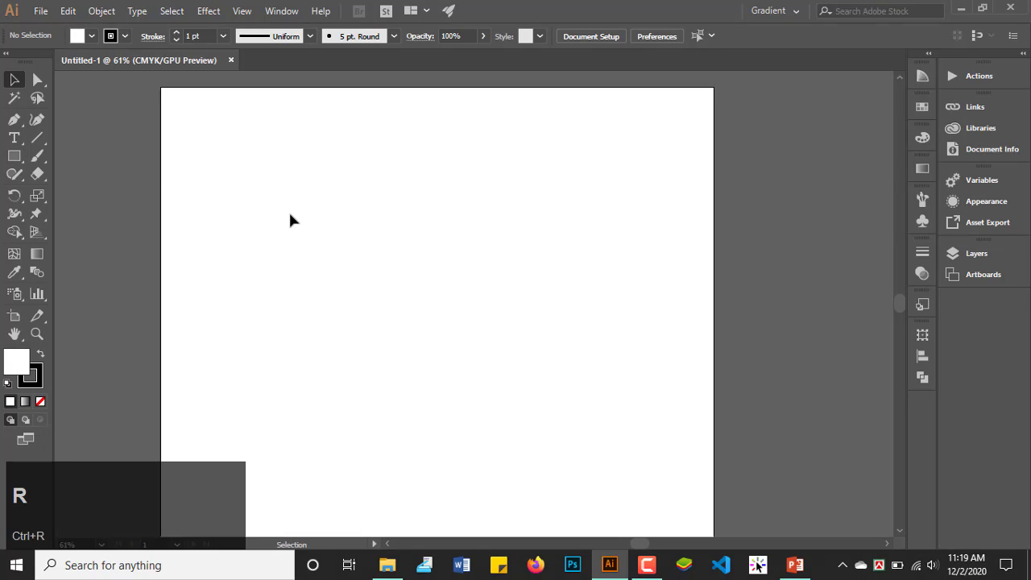
key(ctrl+r)
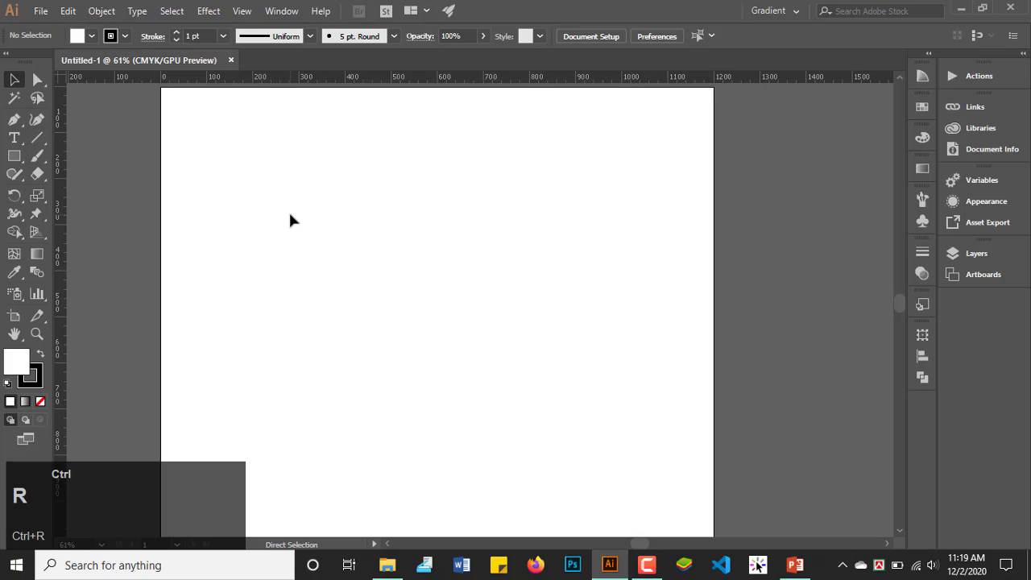
key(ctrl+r)
key(ctrl+r)
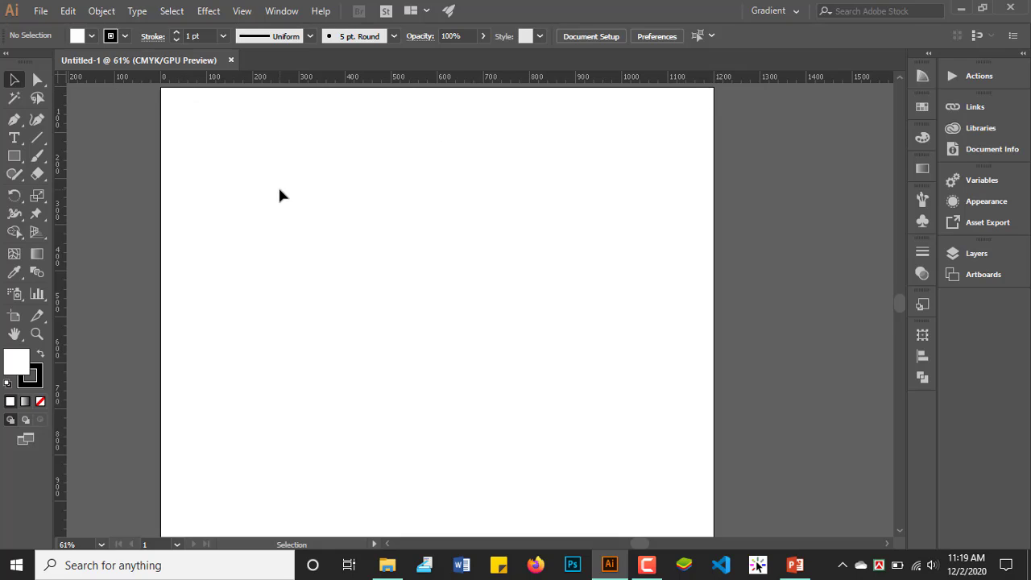
Step: Change the ruler units to inches
scroll(64, 369, down, 10)
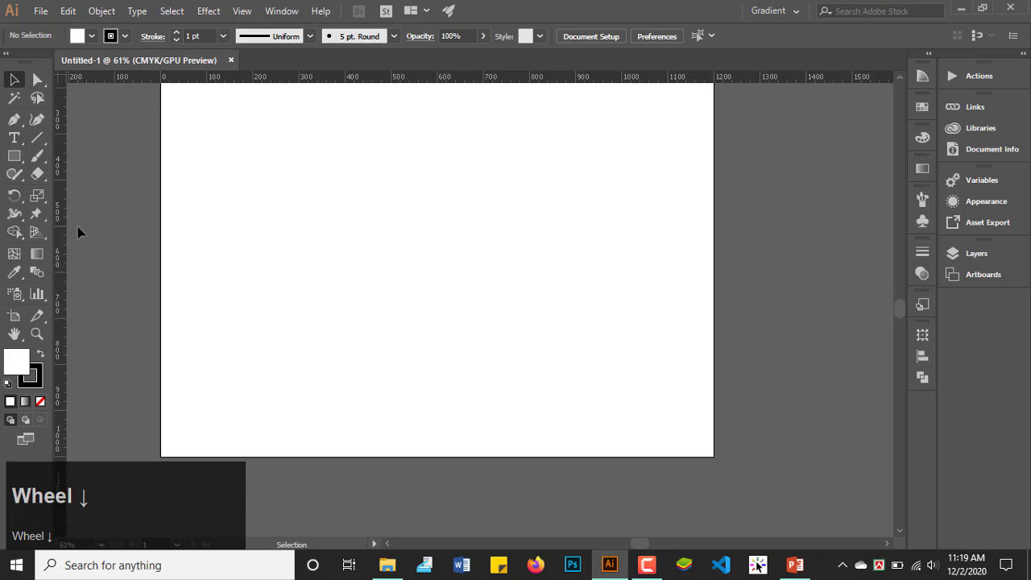
scroll(145, 383, up, 5)
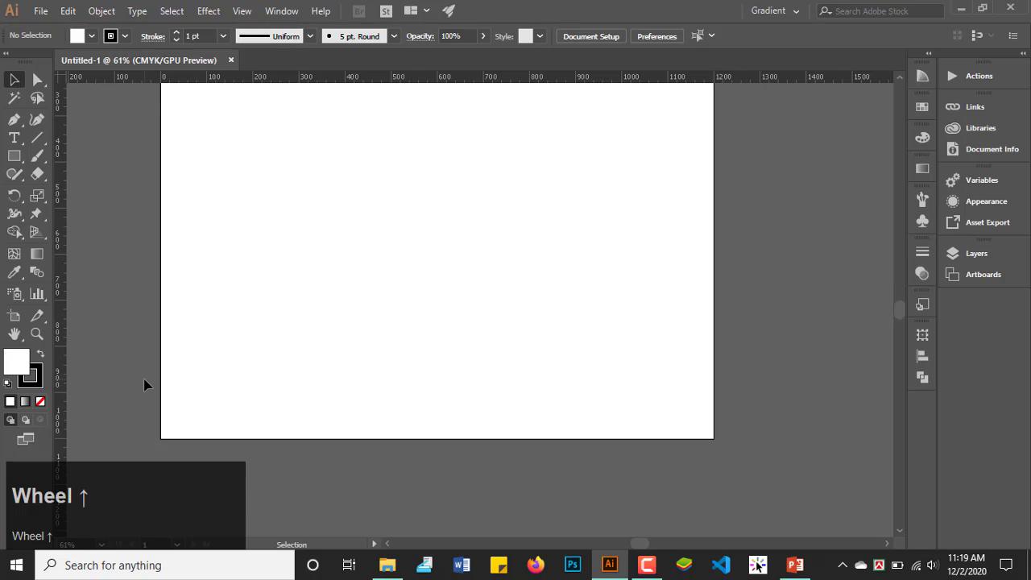
scroll(147, 380, down, 3)
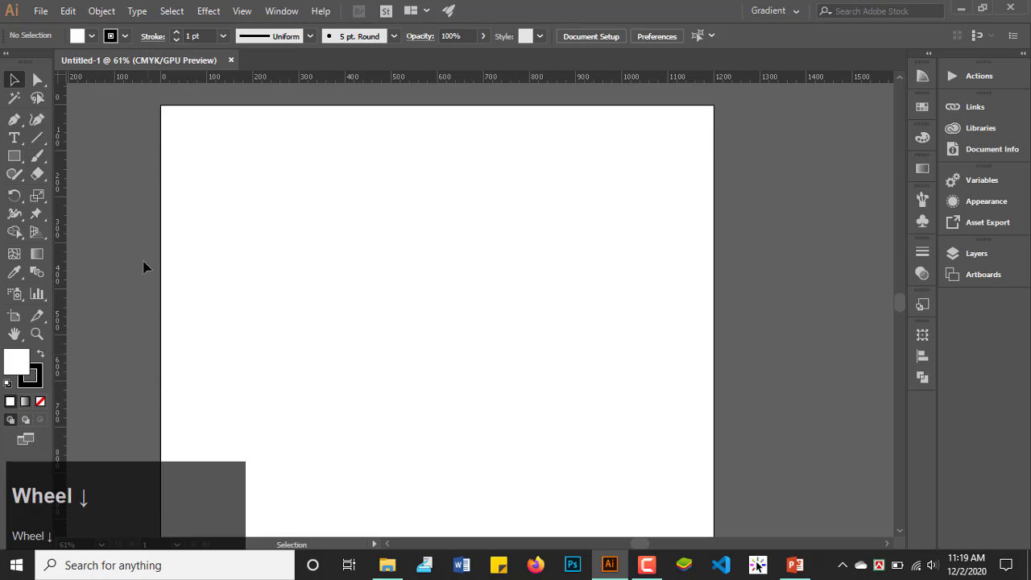
right_click(327, 81)
click(358, 121)
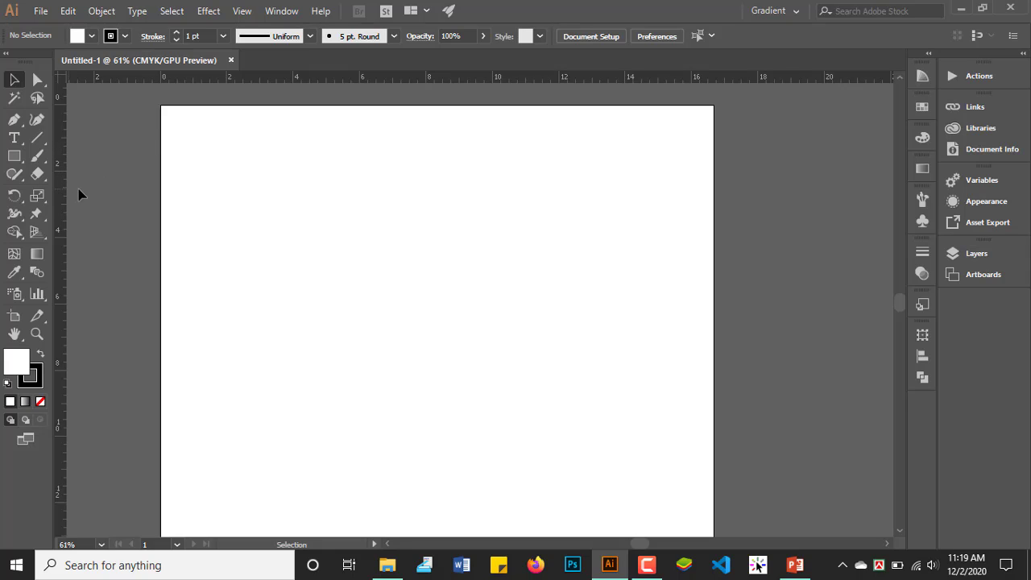
Step: Place a vertical guide at about 2.4 in and a horizontal guide at about 4.1 in on the artboard
drag(142, 198, 240, 194)
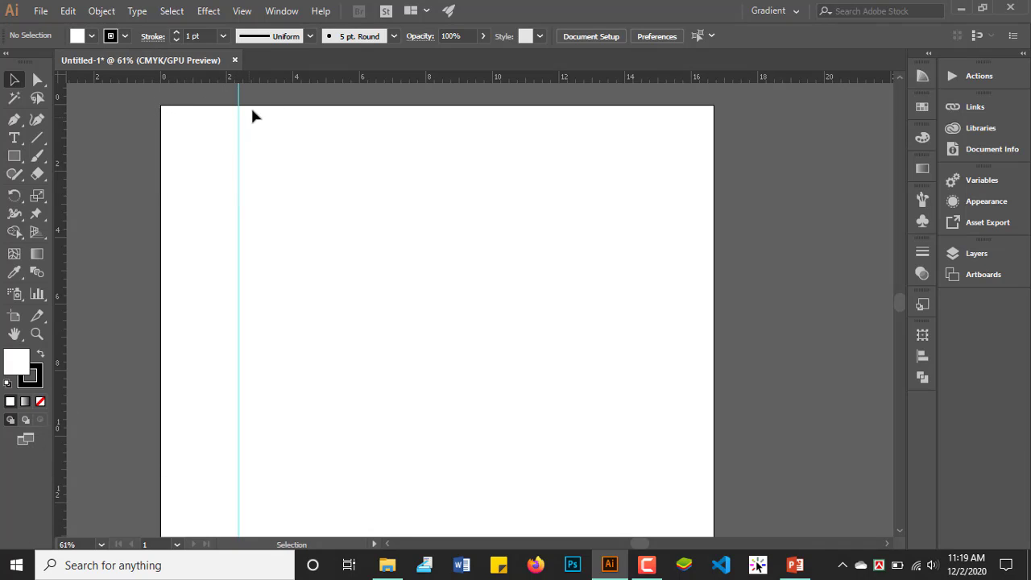
drag(269, 78, 271, 241)
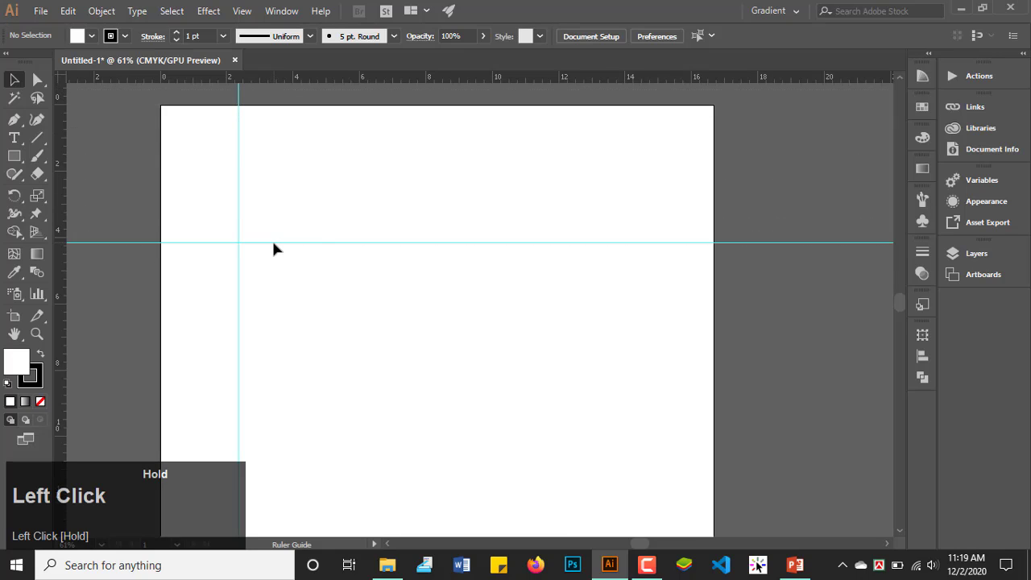
Step: Add a horizontal guide at about 1.8 in and a vertical guide beside the artboard, and delete both
drag(419, 80, 417, 164)
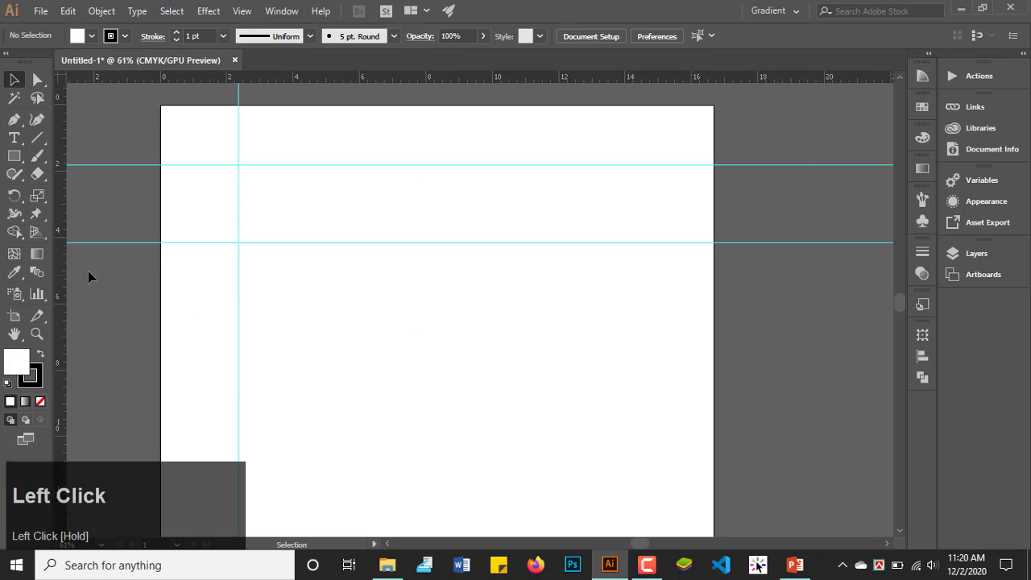
drag(60, 271, 121, 274)
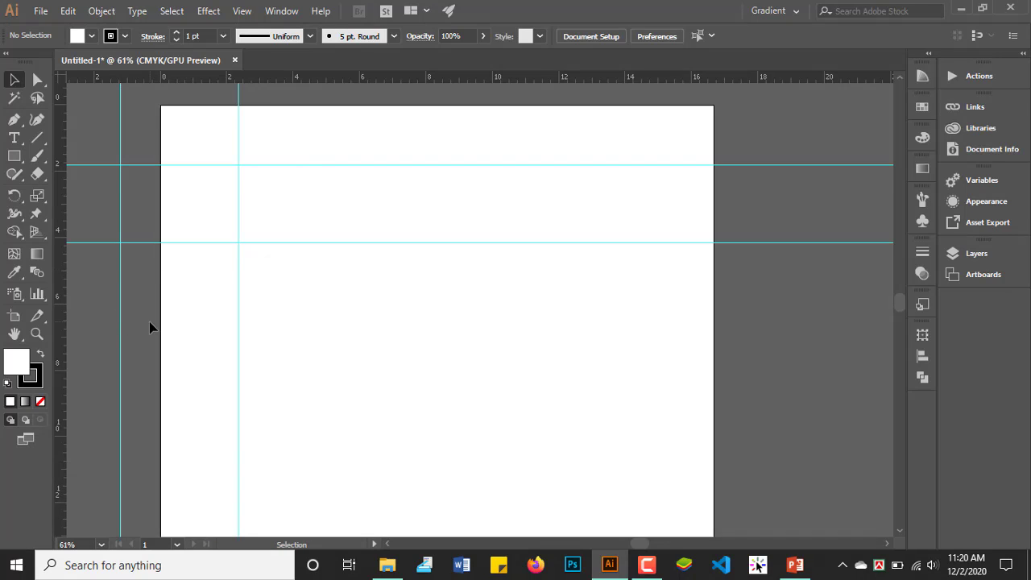
drag(122, 303, 137, 354)
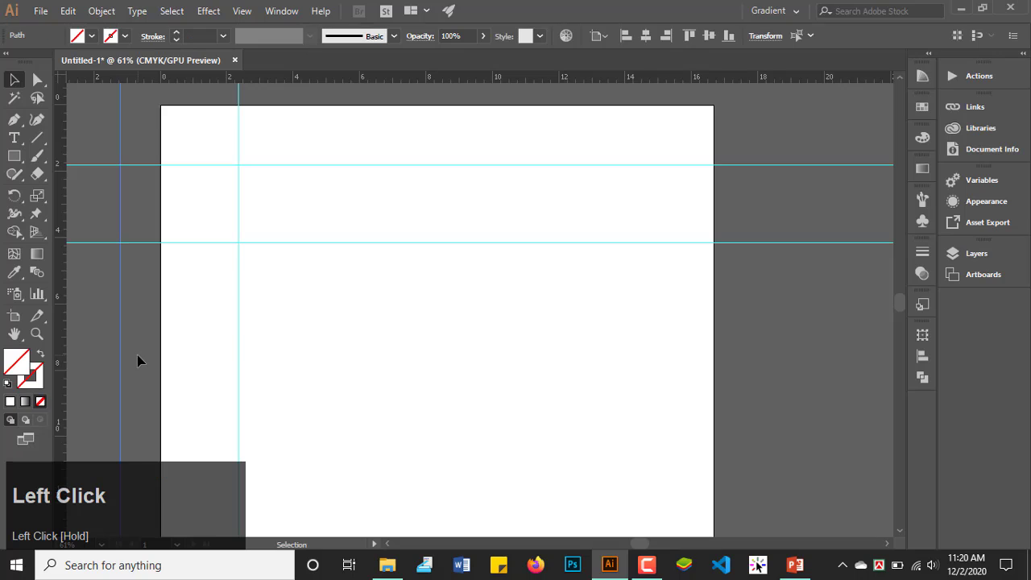
key(Delete)
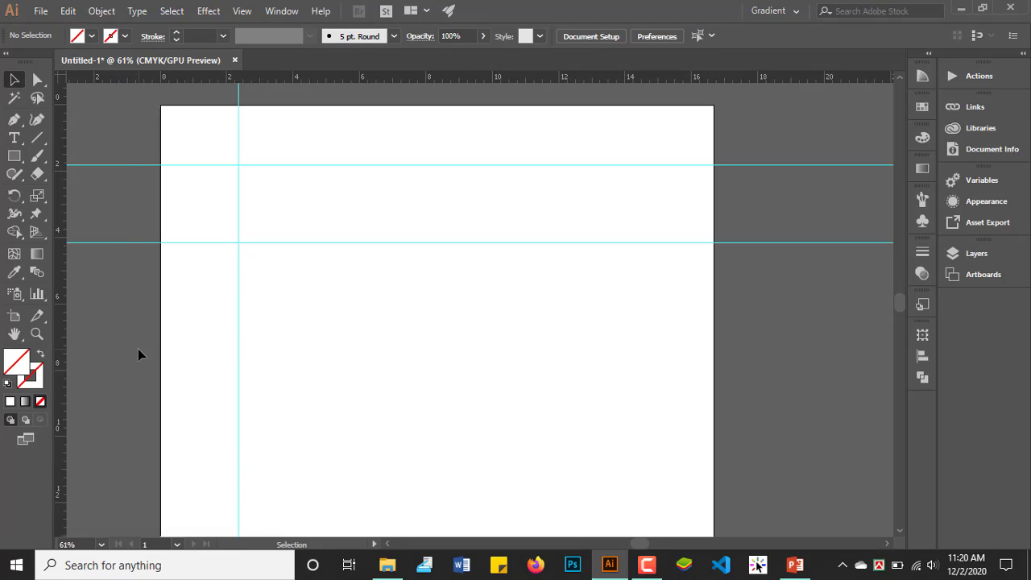
drag(109, 160, 110, 190)
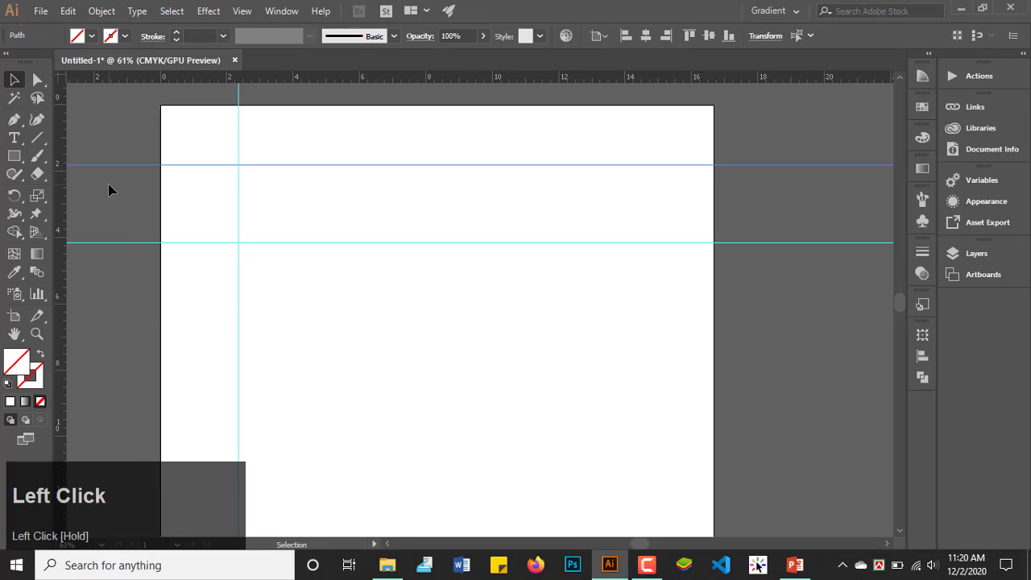
key(Delete)
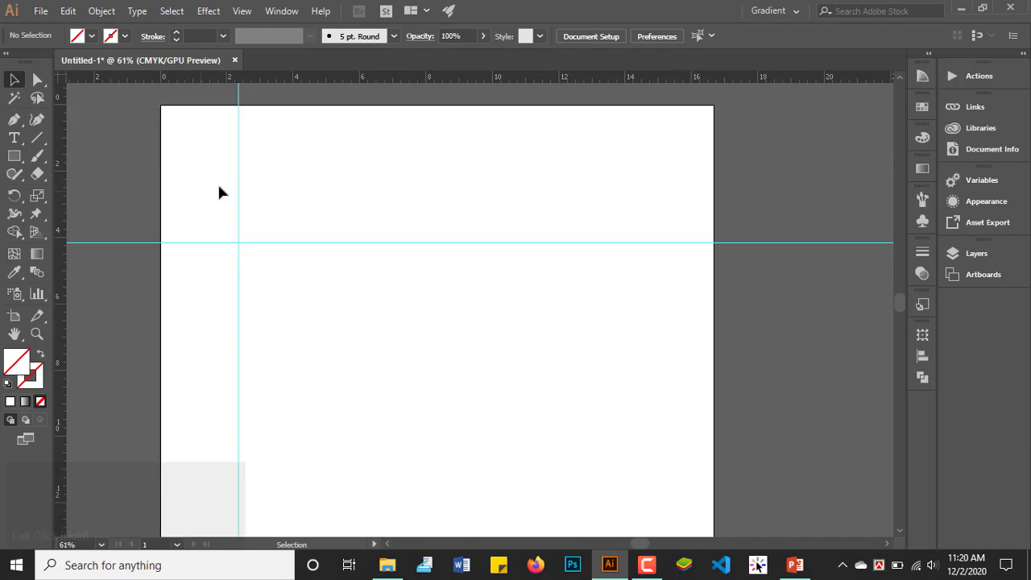
Step: Select the vertical guide and display the Align panel
drag(267, 149, 214, 160)
drag(289, 171, 218, 169)
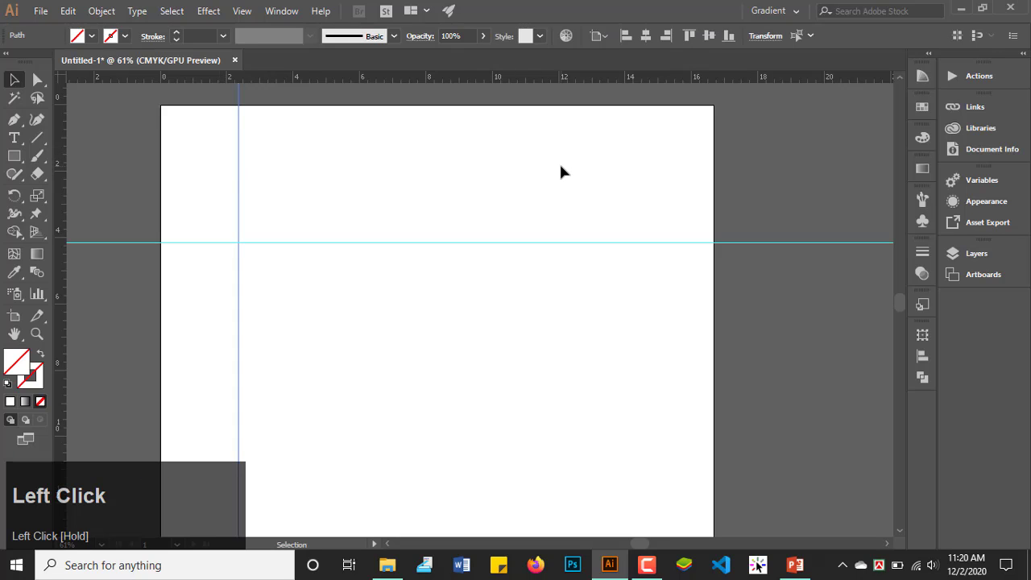
click(283, 11)
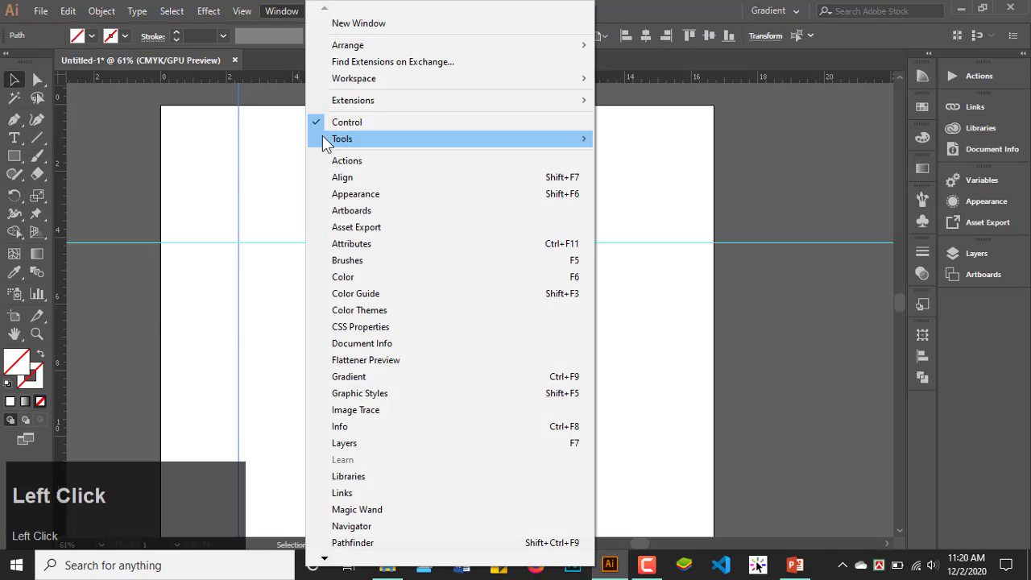
click(523, 180)
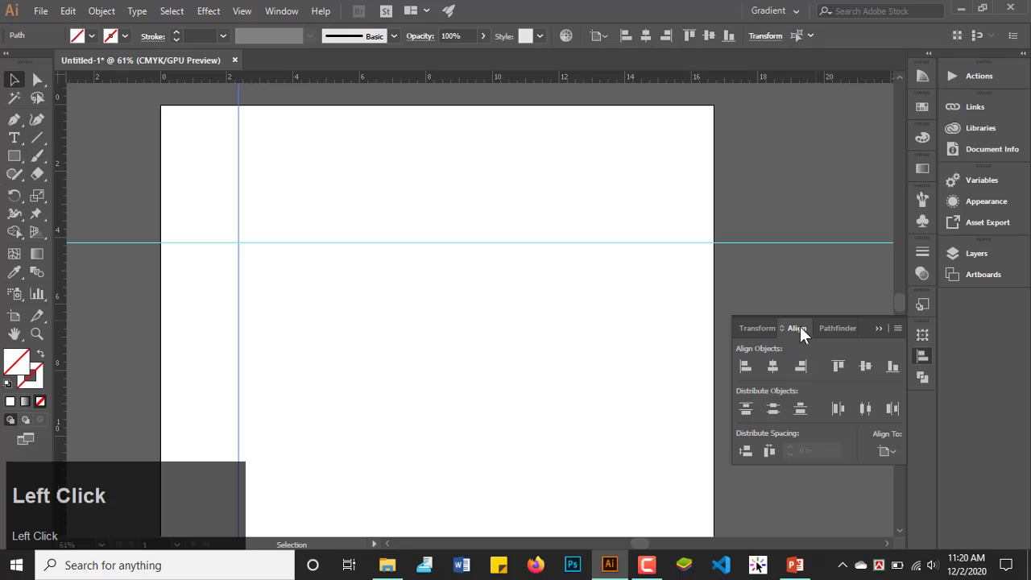
Step: Hide the extra options of the Align panel and show them again
click(898, 330)
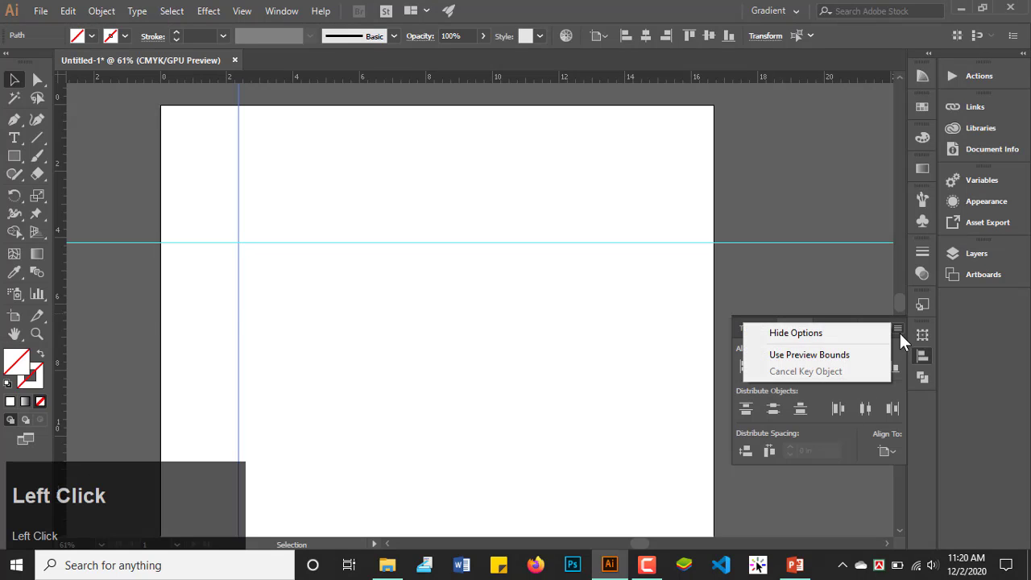
click(864, 331)
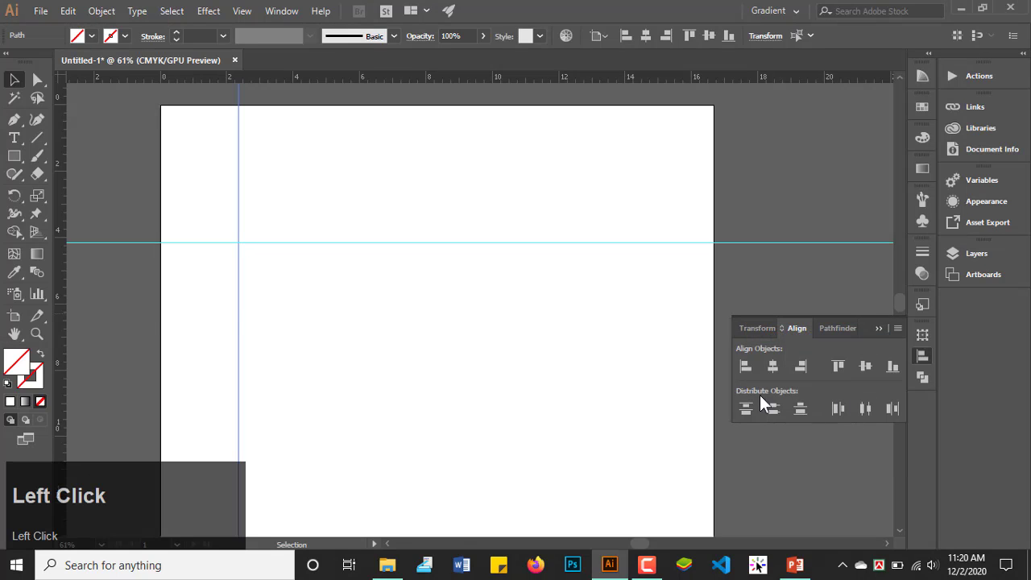
click(899, 328)
click(874, 331)
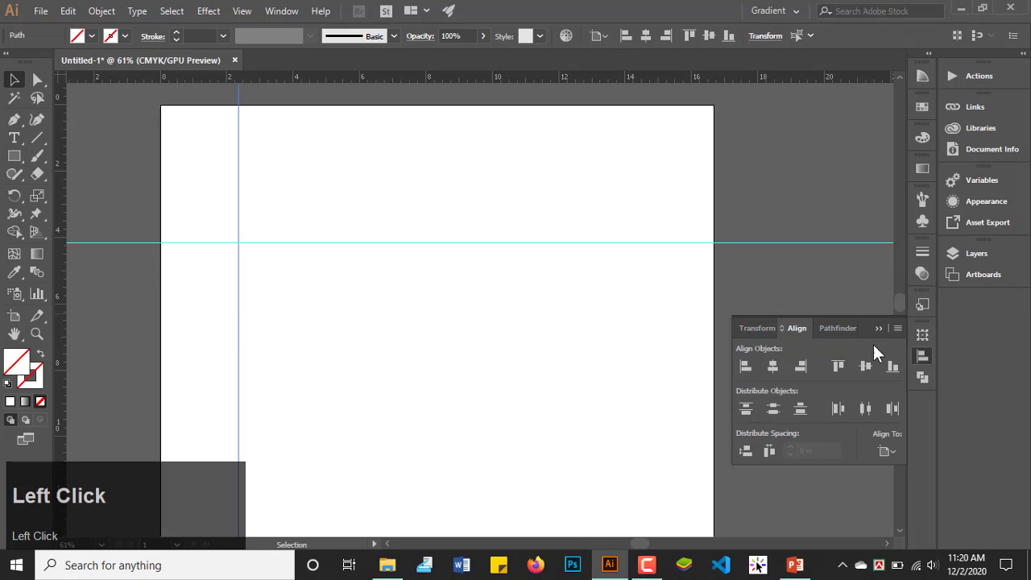
Step: Set the alignment reference to Align to Artboard and collapse the Align panel
click(894, 453)
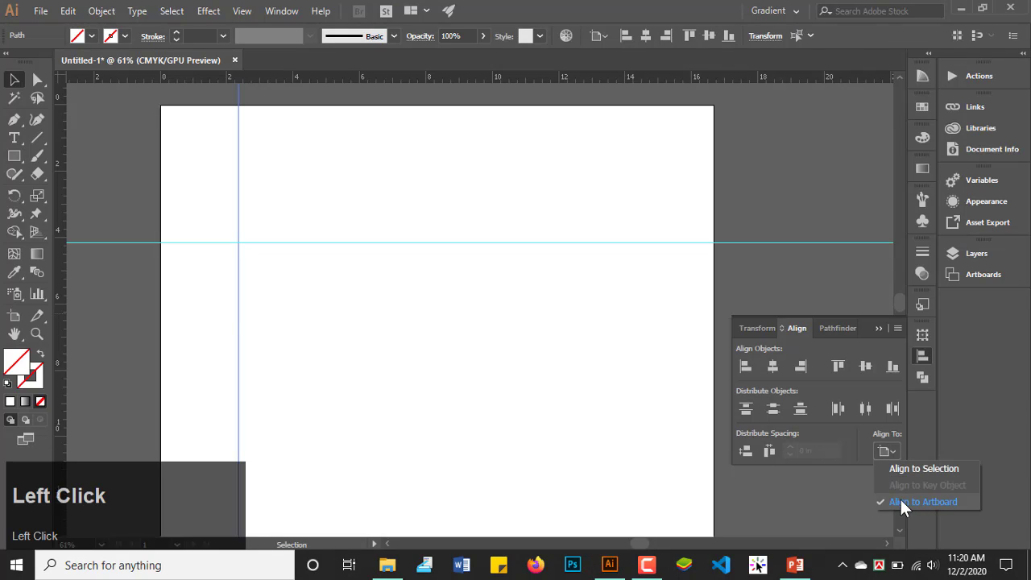
click(903, 500)
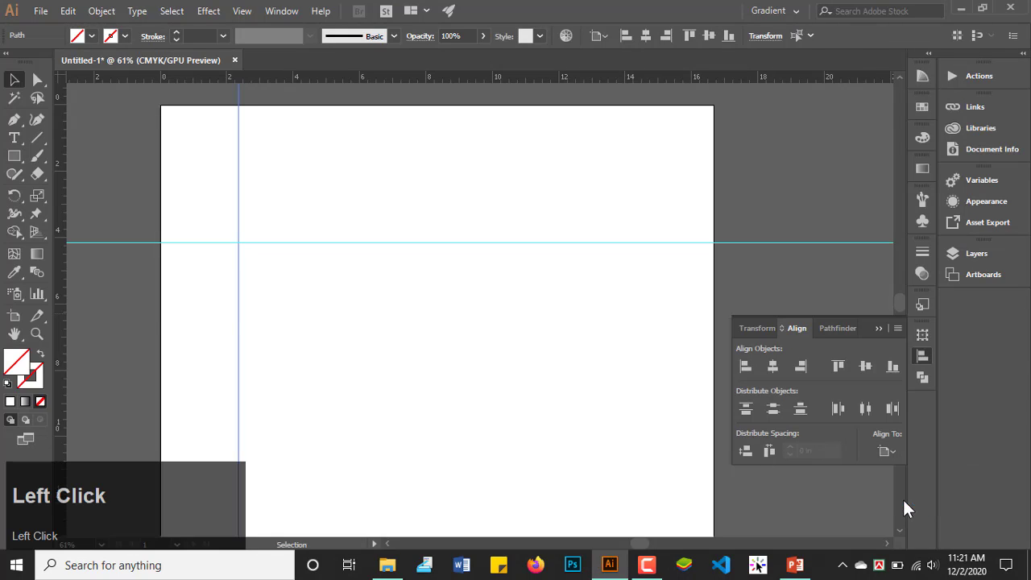
click(878, 328)
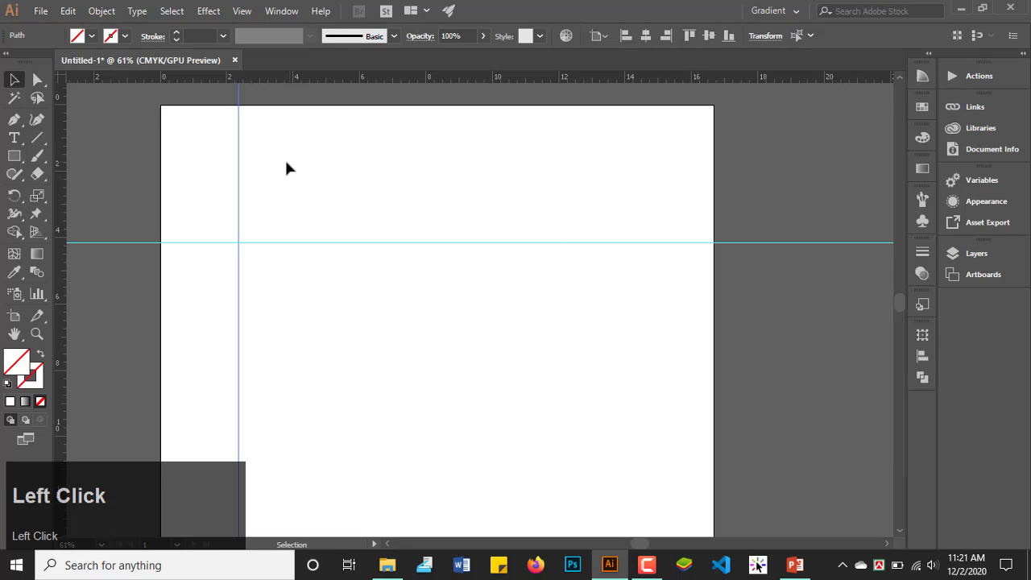
Step: Center the vertical guide horizontally on the artboard with Horizontal Align Center
click(286, 162)
drag(272, 149, 198, 149)
click(923, 355)
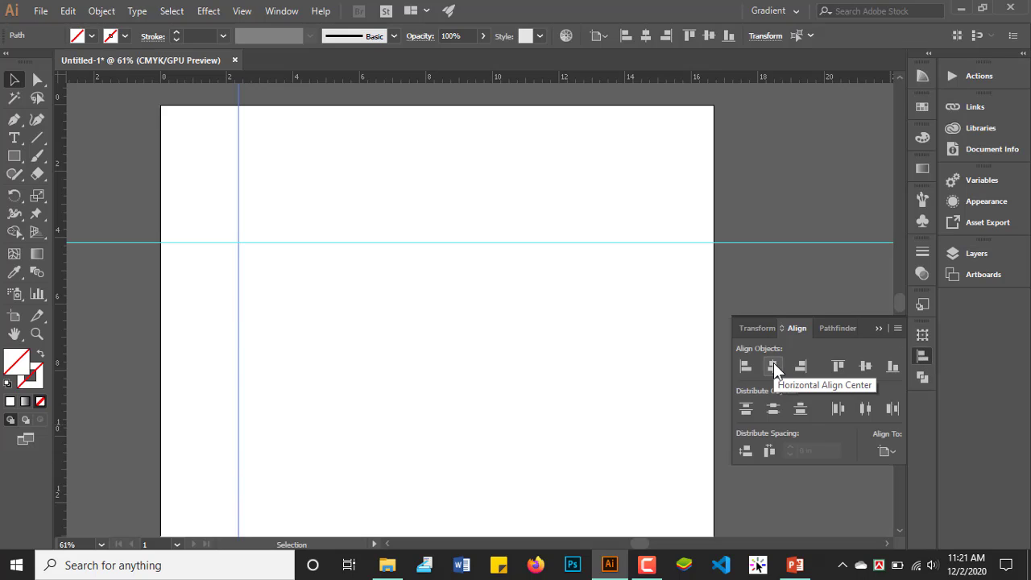
click(774, 366)
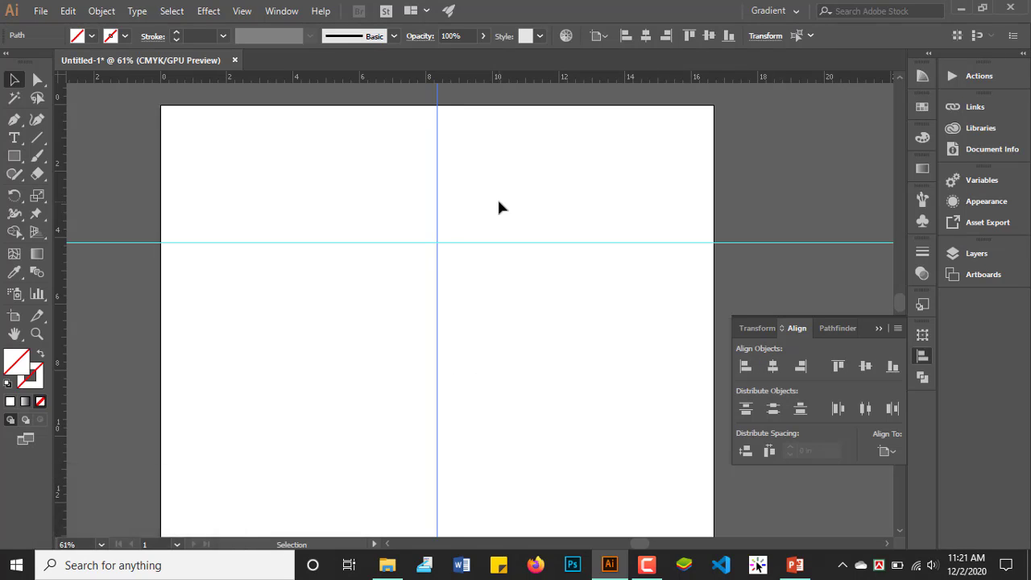
Step: Center the horizontal guide vertically on the artboard and deselect it
drag(498, 203, 512, 263)
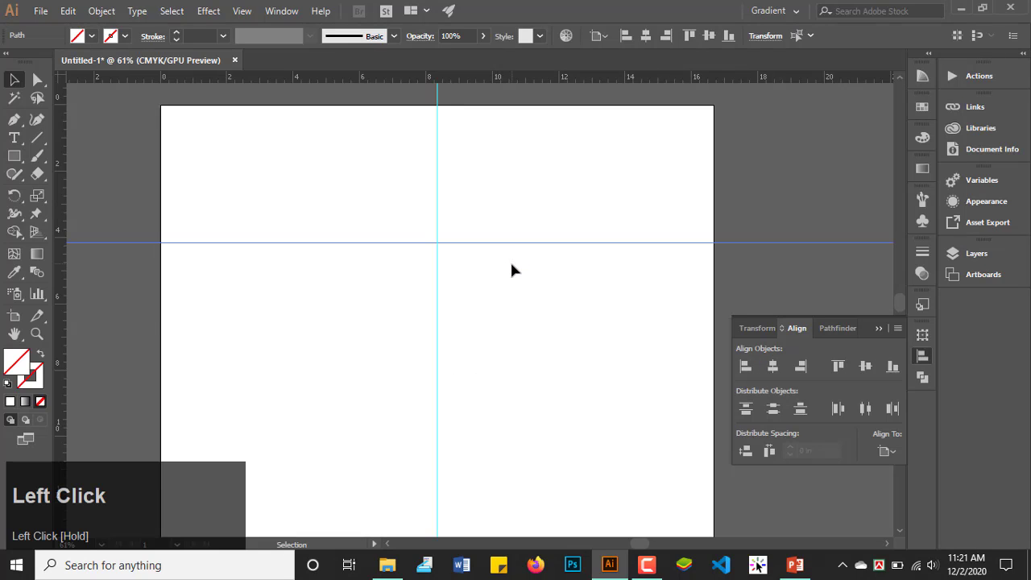
click(866, 366)
click(550, 373)
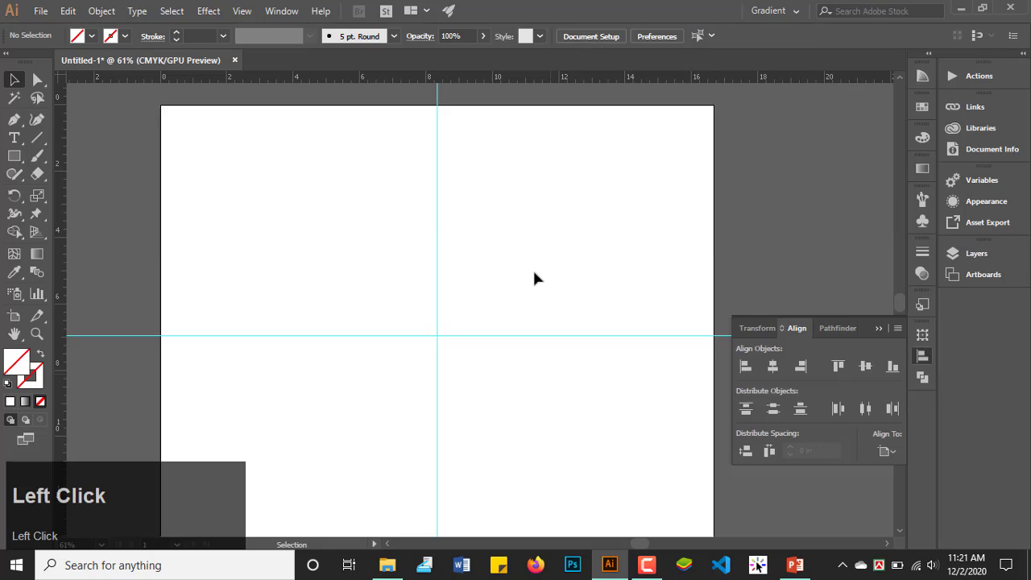
Step: Try moving the centered vertical guide away from the middle, undo the move and clear the selection
drag(486, 149, 419, 170)
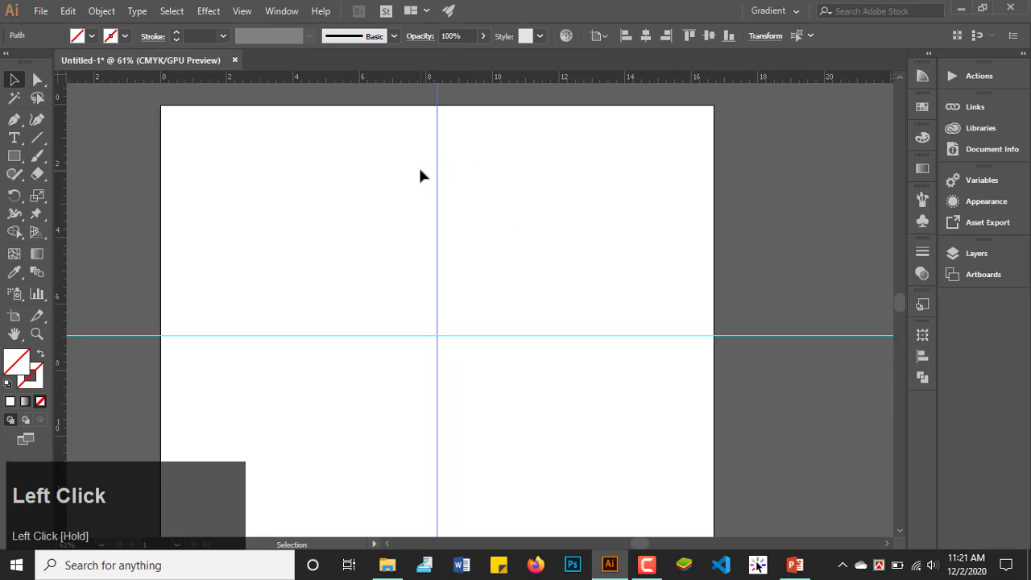
click(498, 355)
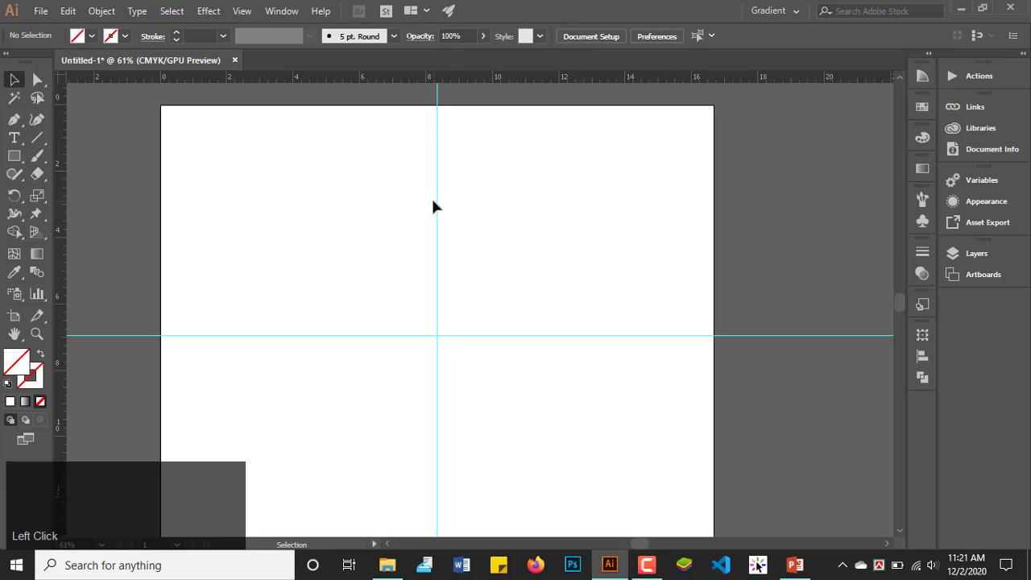
drag(448, 203, 324, 216)
key(ctrl+z)
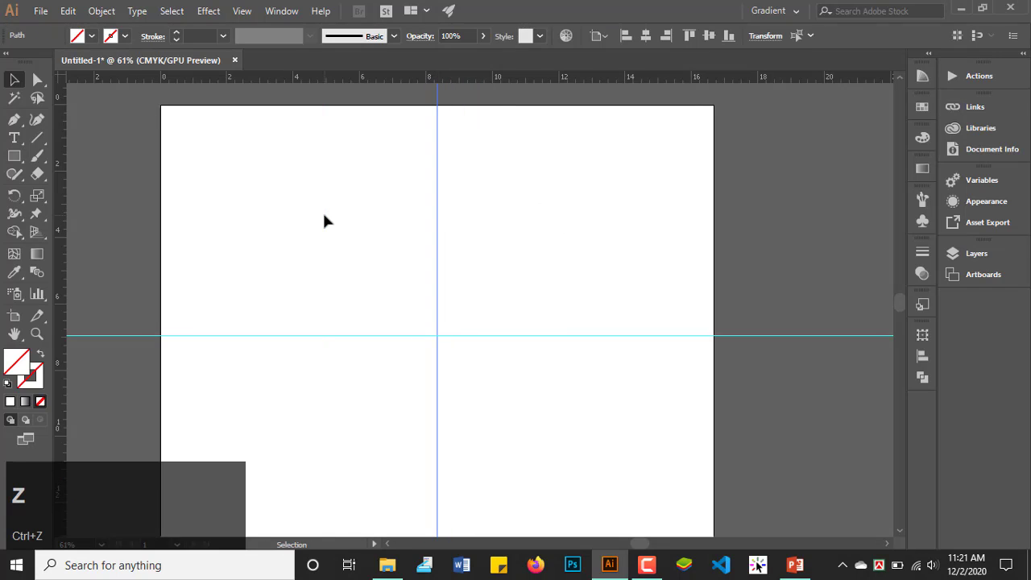
click(449, 241)
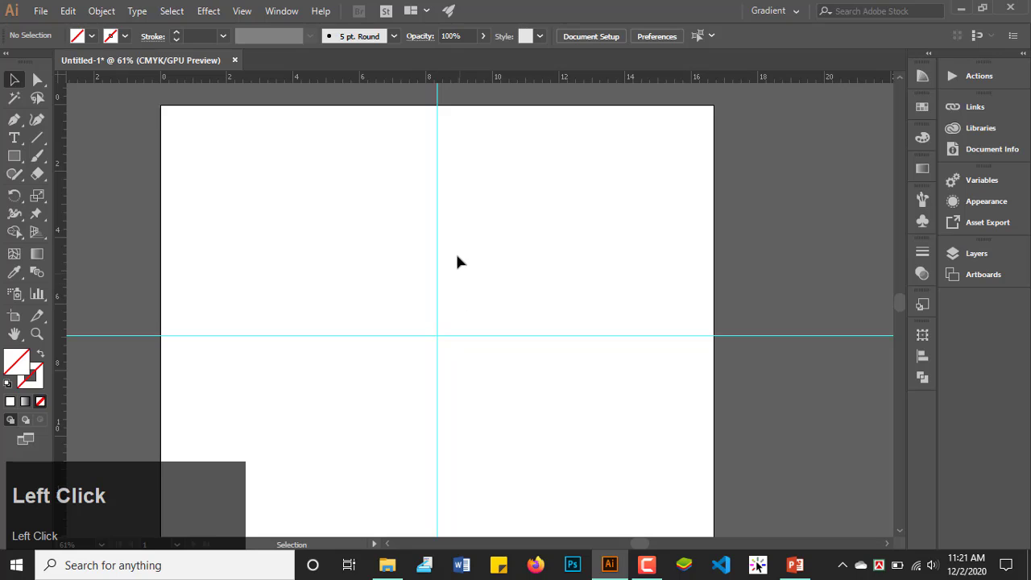
Step: Select both centered guides and lock them in place
drag(451, 283, 390, 374)
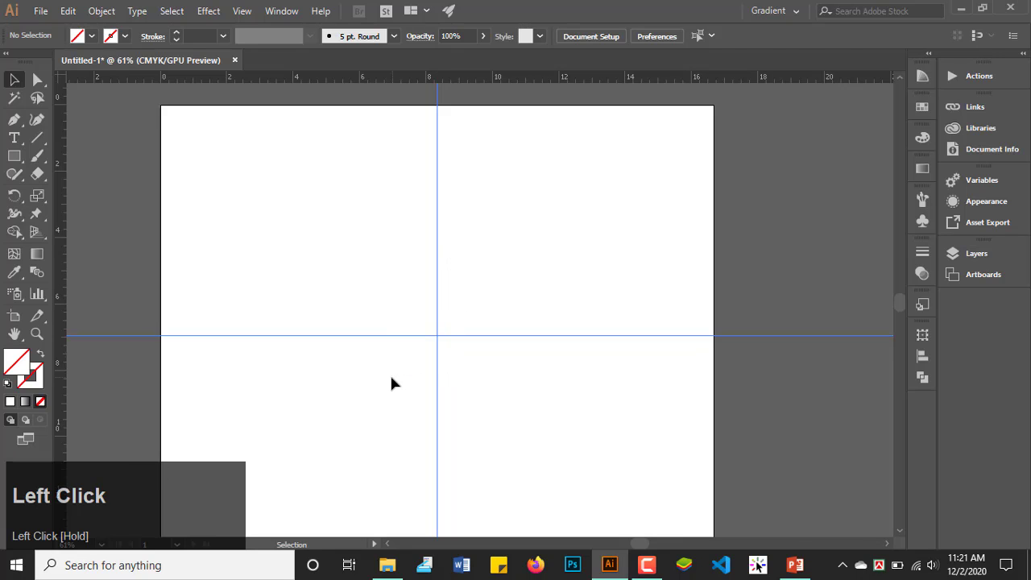
right_click(441, 165)
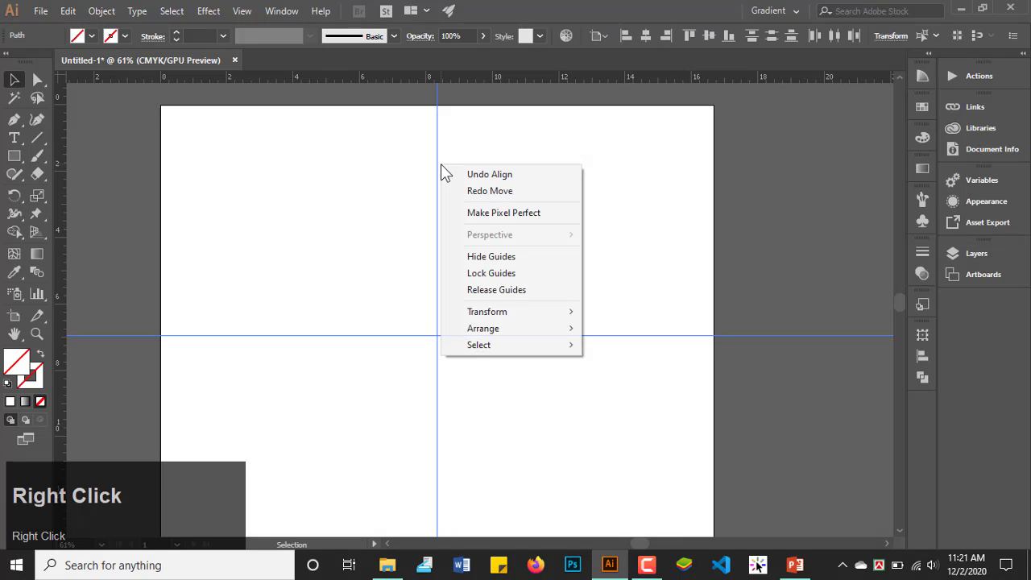
click(513, 275)
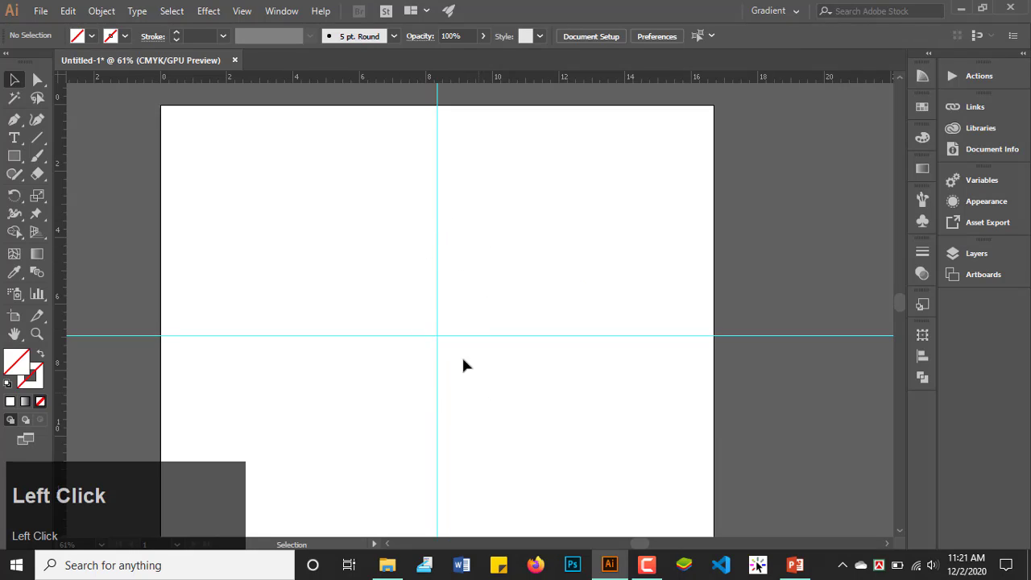
Step: Unlock the guides and try moving the vertical guide away from the artboard's center
right_click(454, 201)
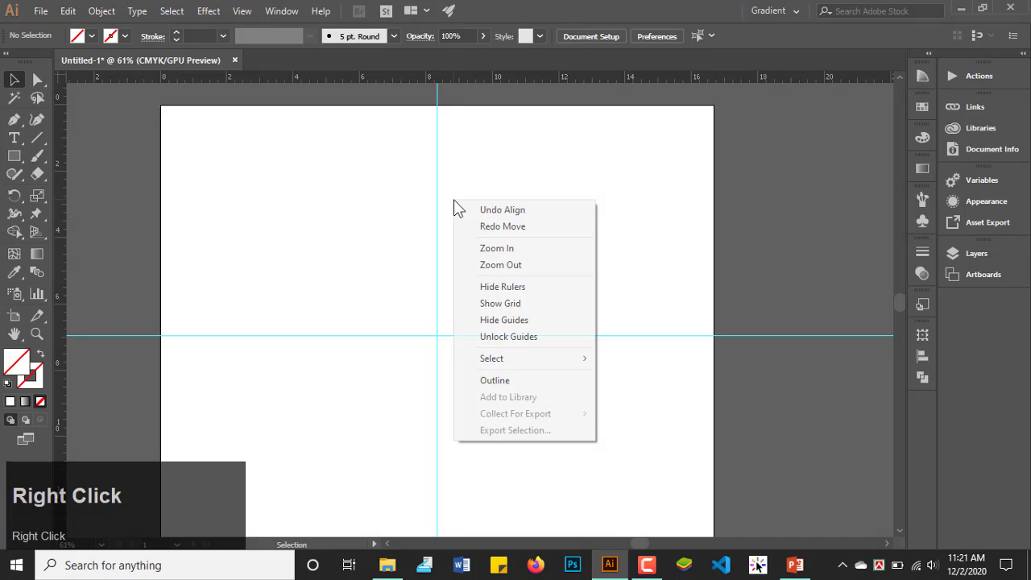
click(507, 336)
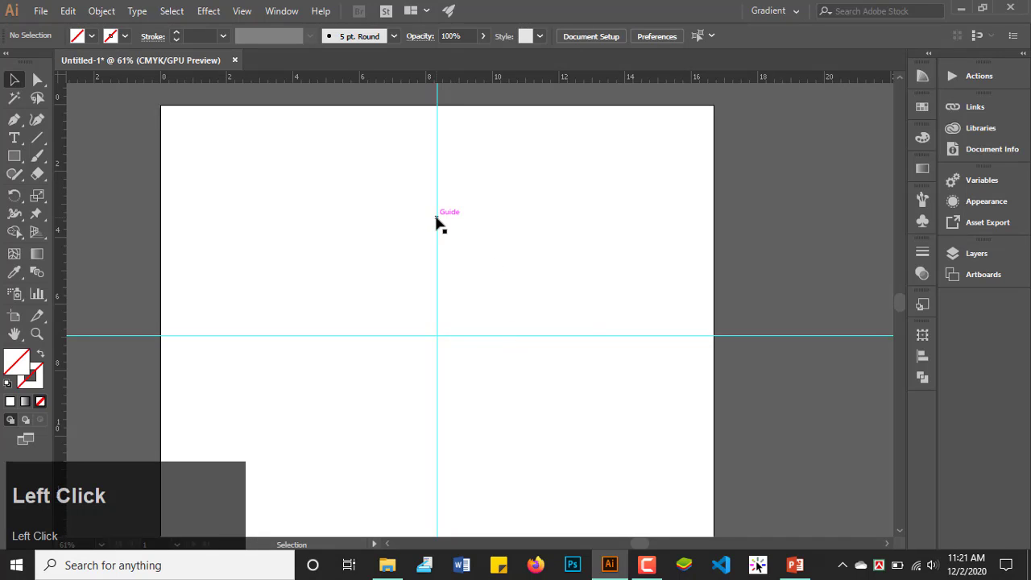
drag(436, 217, 422, 217)
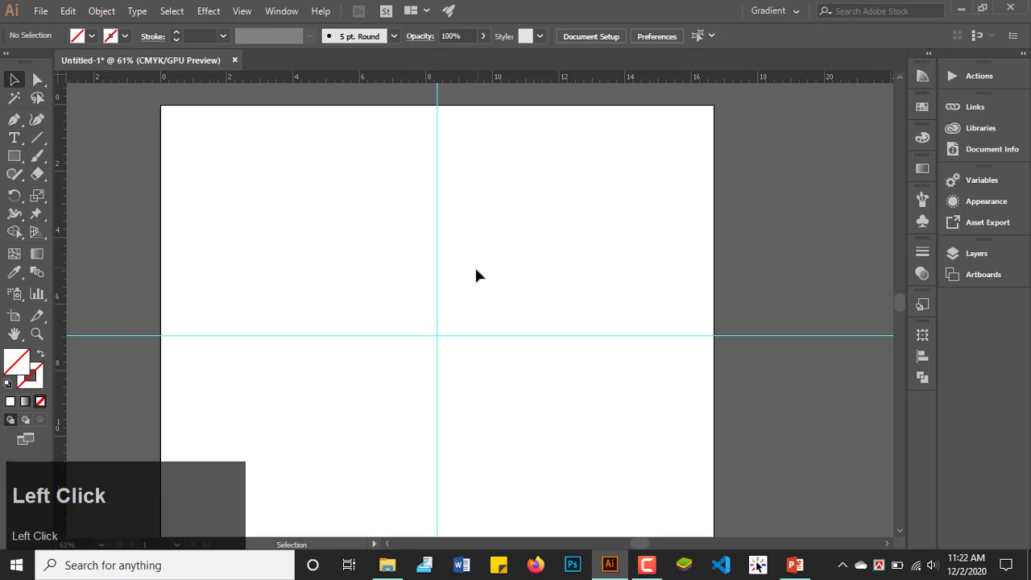
Step: Lock the vertical and horizontal guides again so they cannot be moved
drag(474, 244, 380, 392)
right_click(428, 229)
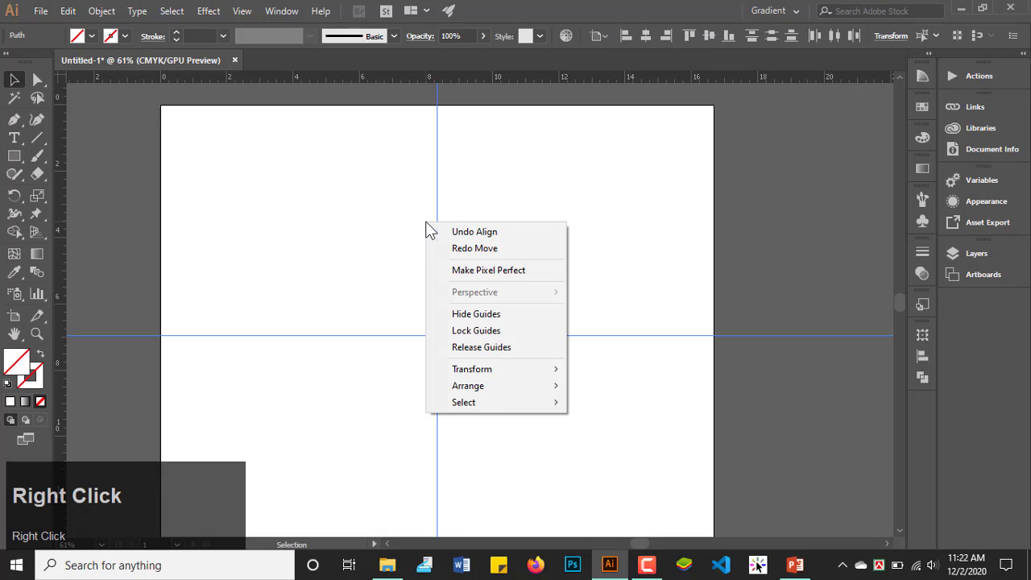
click(467, 331)
Step: Hide both guides and show them again, twice in a row
right_click(437, 252)
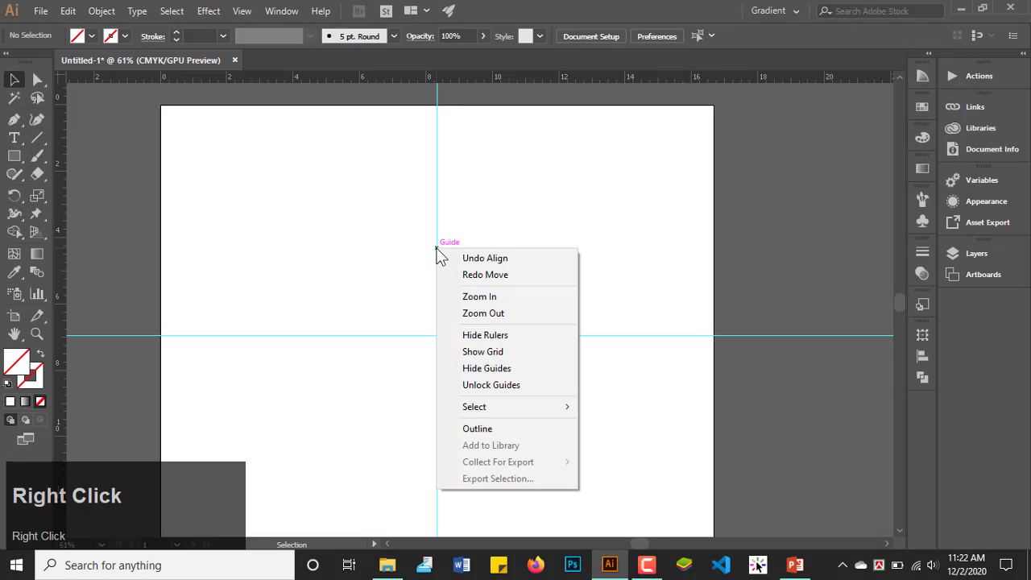
click(490, 372)
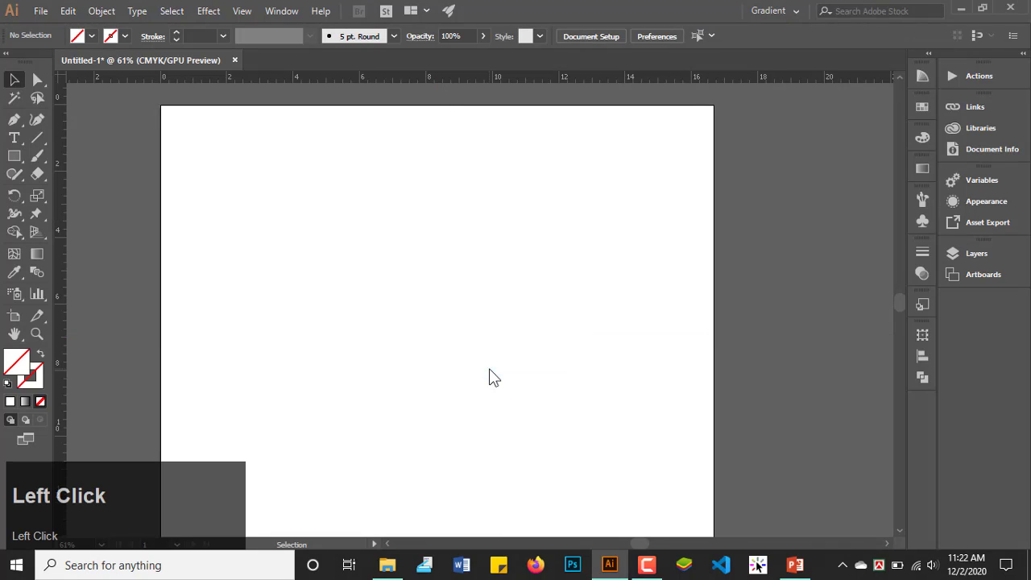
right_click(422, 166)
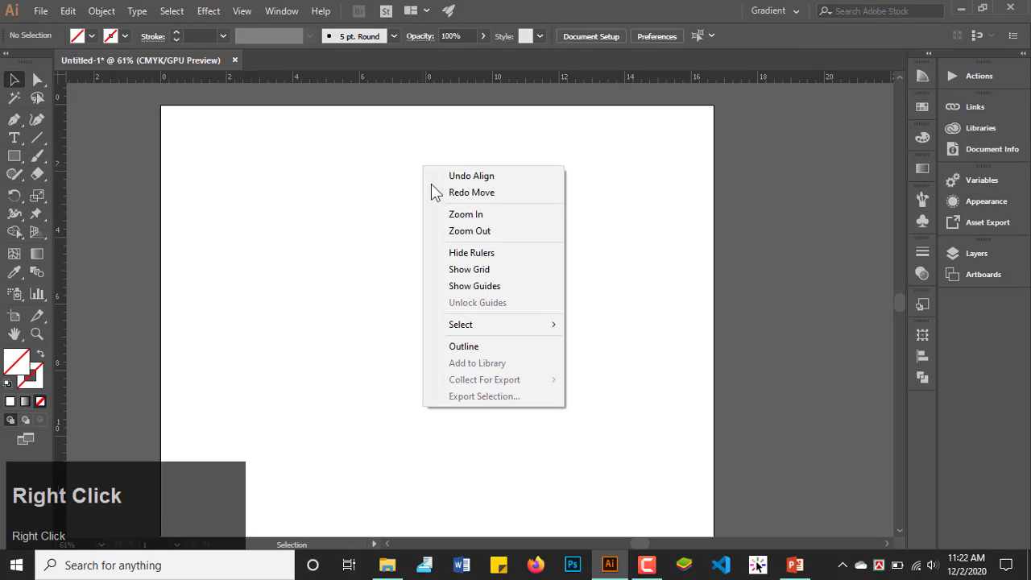
click(466, 286)
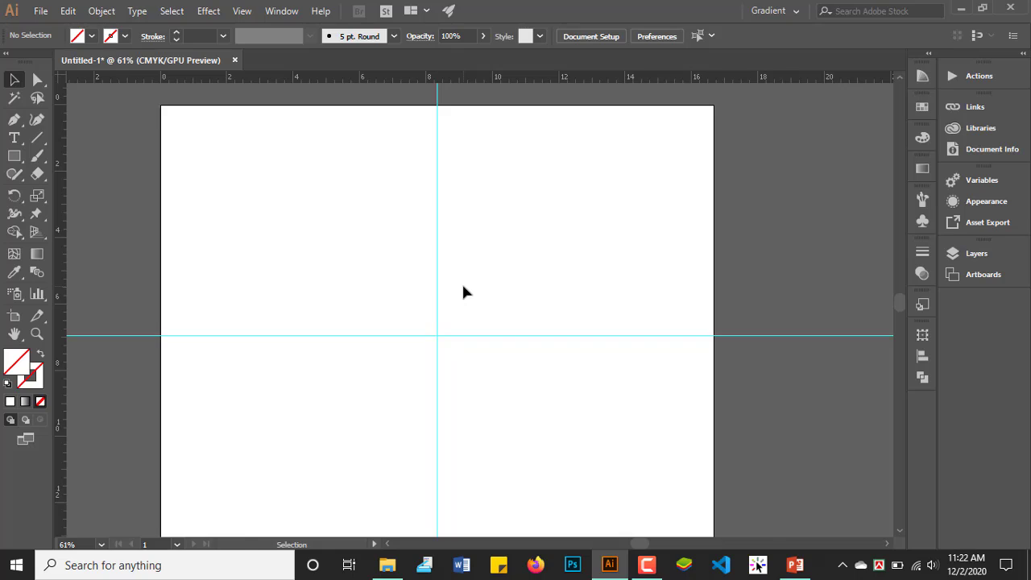
key(ctrl+semicolon)
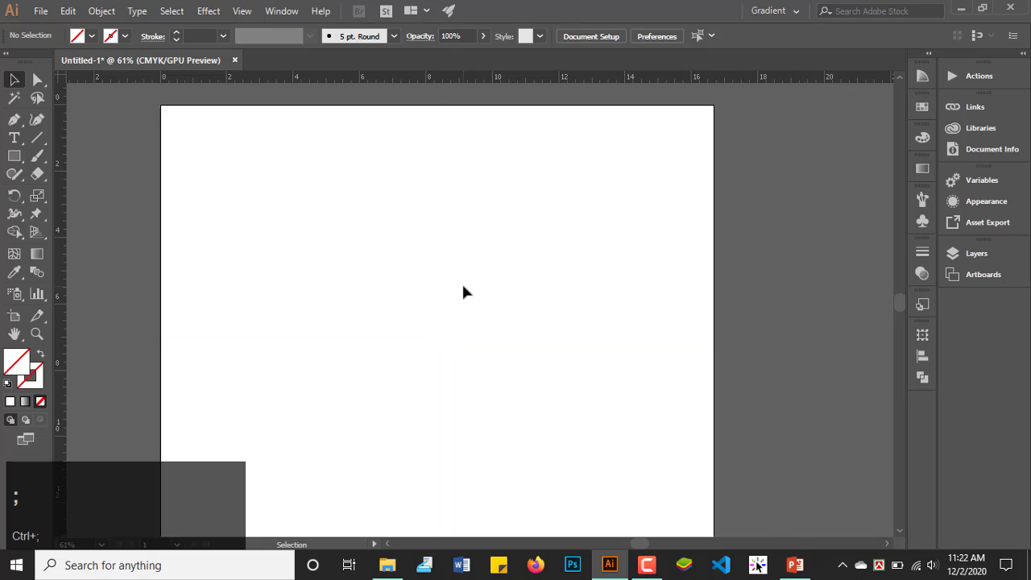
key(ctrl+semicolon)
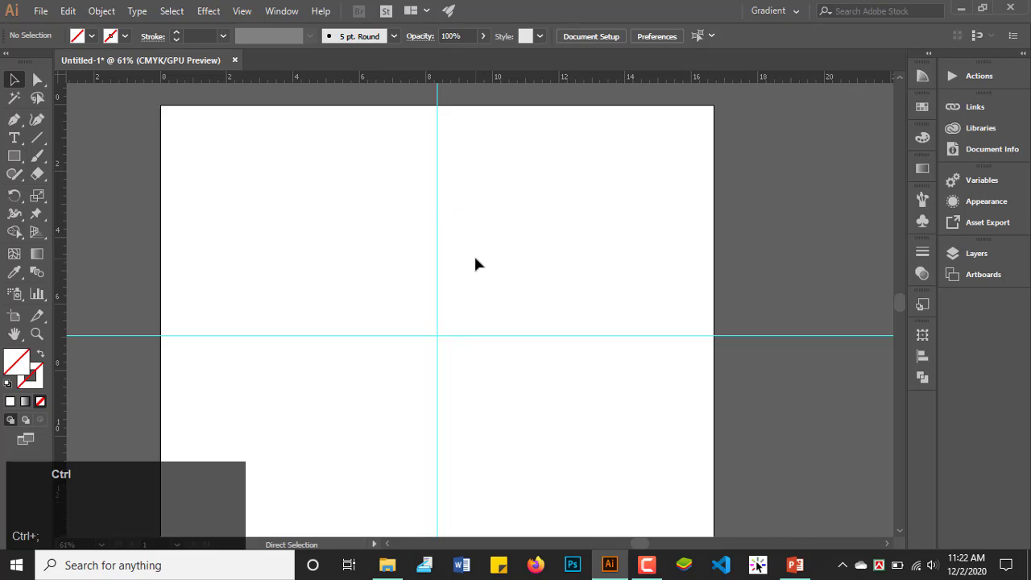
Step: Hide the guides and draw a closed heart outline about 6 in wide with the Pen tool on the upper half of the artboard
key(ctrl+semicolon)
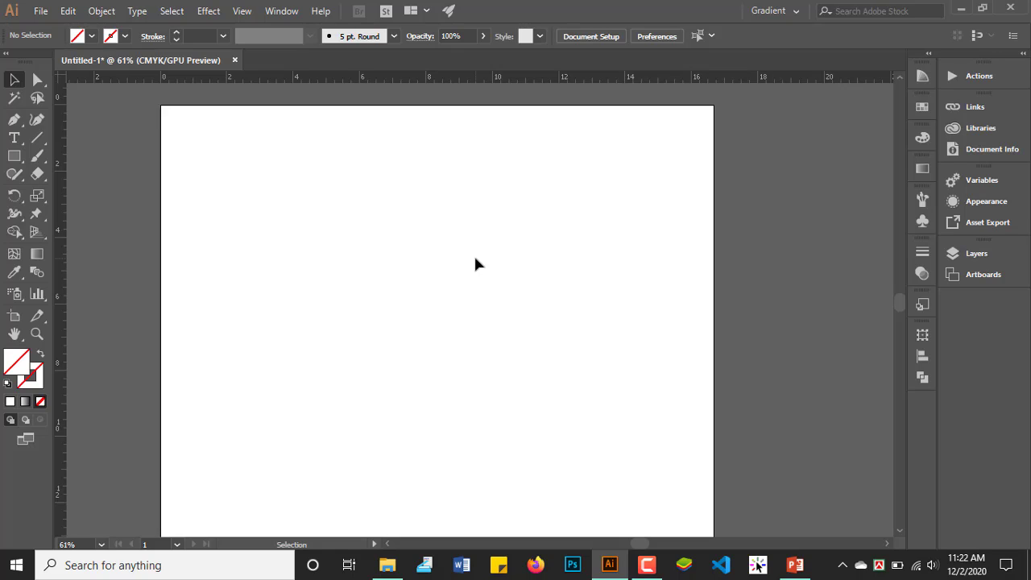
click(13, 120)
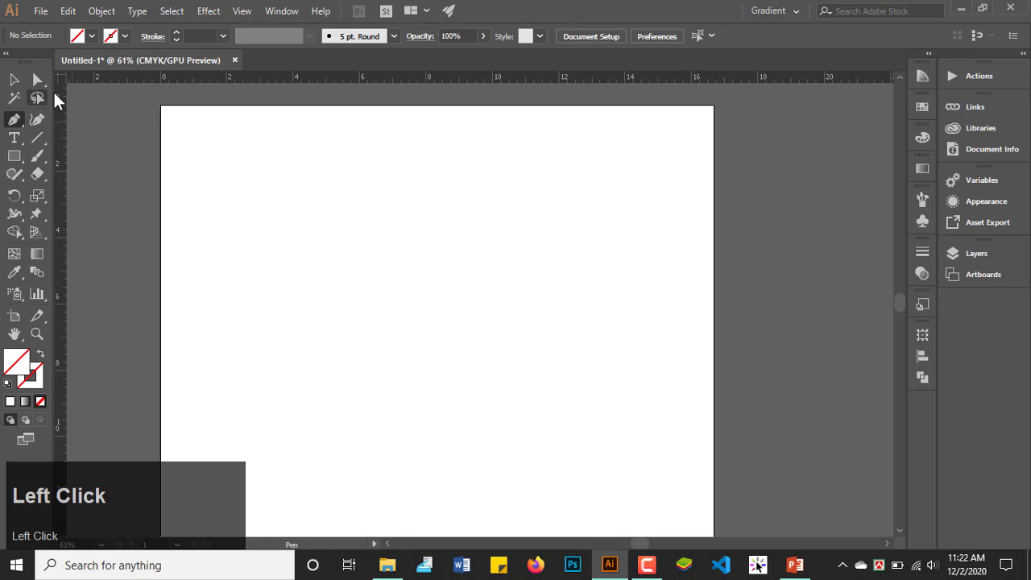
click(424, 224)
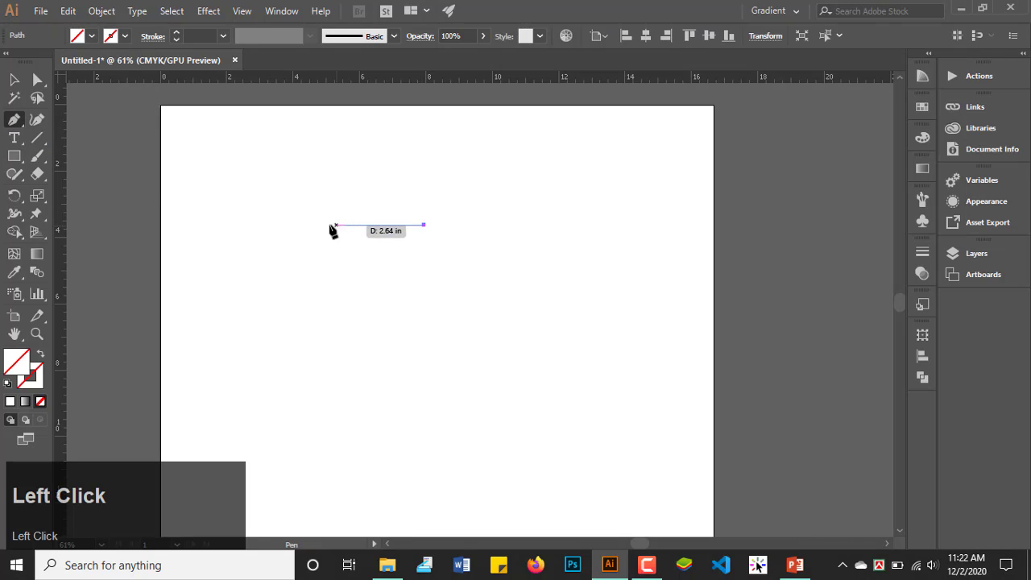
drag(330, 225, 278, 267)
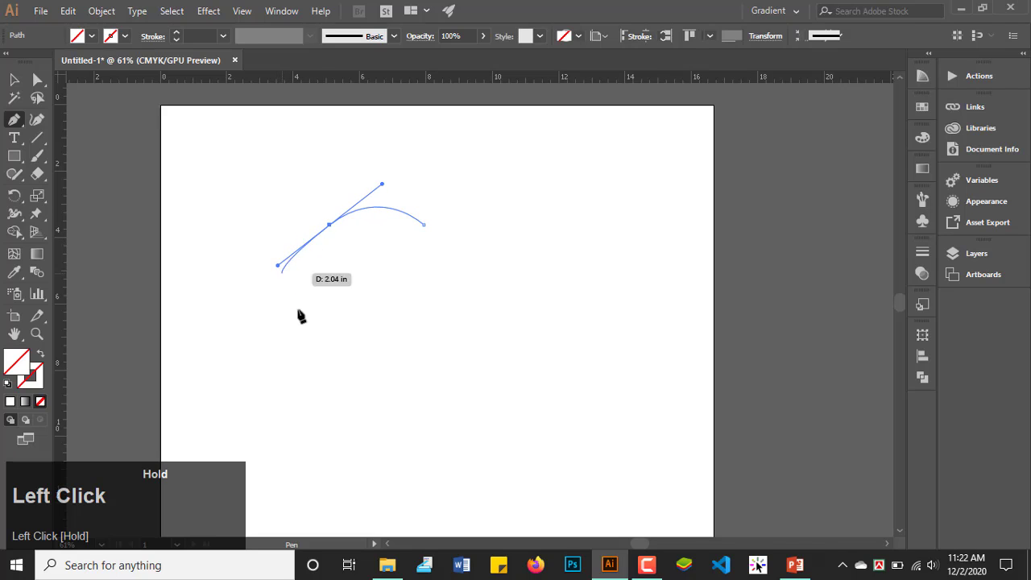
click(425, 370)
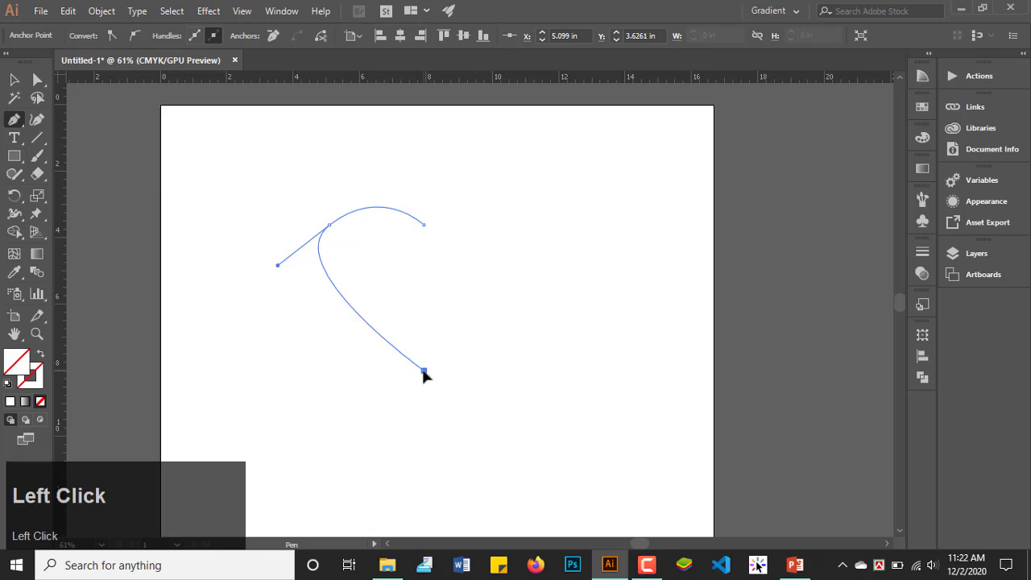
click(509, 233)
drag(509, 233, 480, 188)
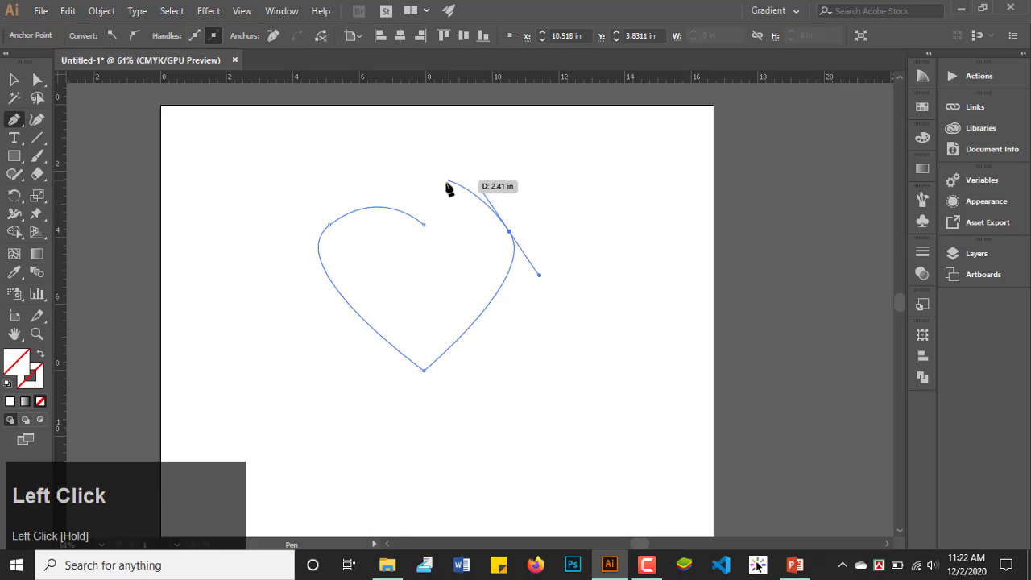
click(425, 225)
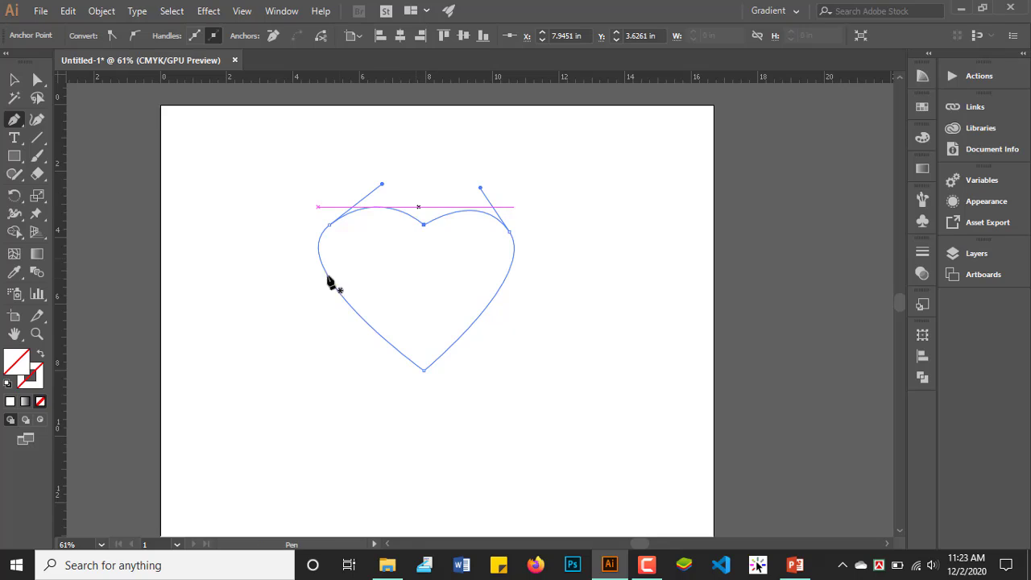
Step: Set the heart's stroke color to red, hex DD2F2F
click(34, 378)
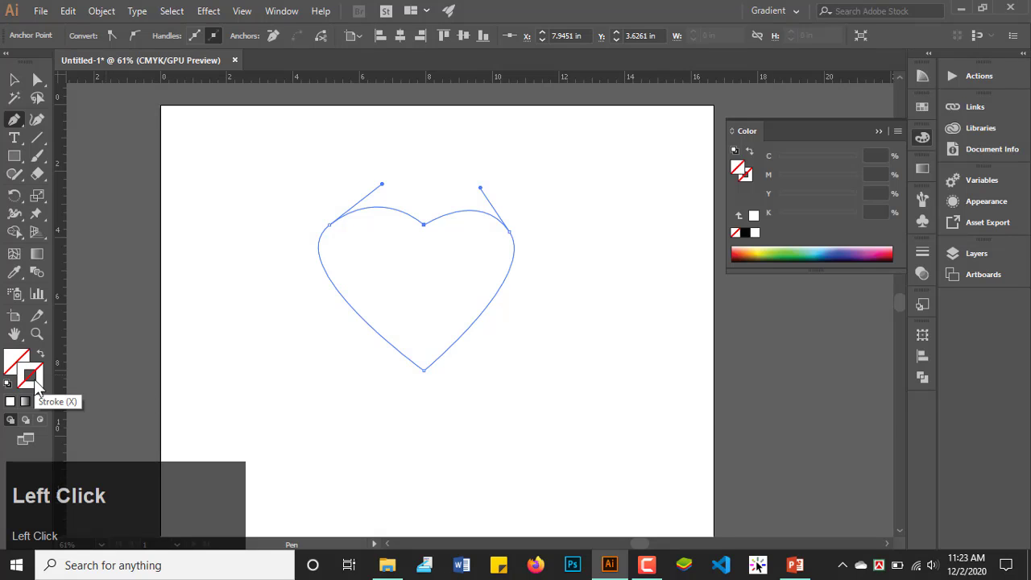
click(34, 378)
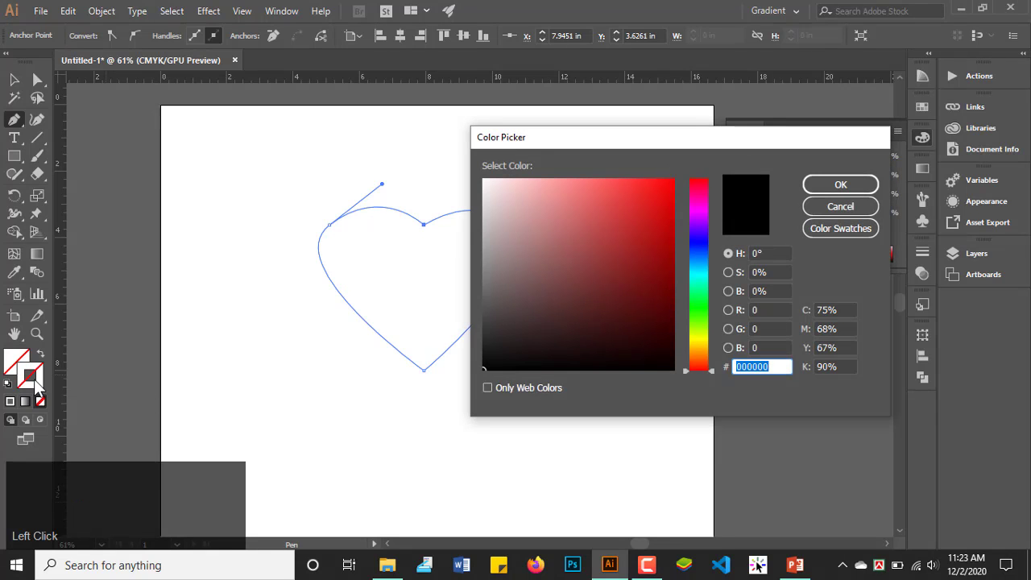
click(636, 202)
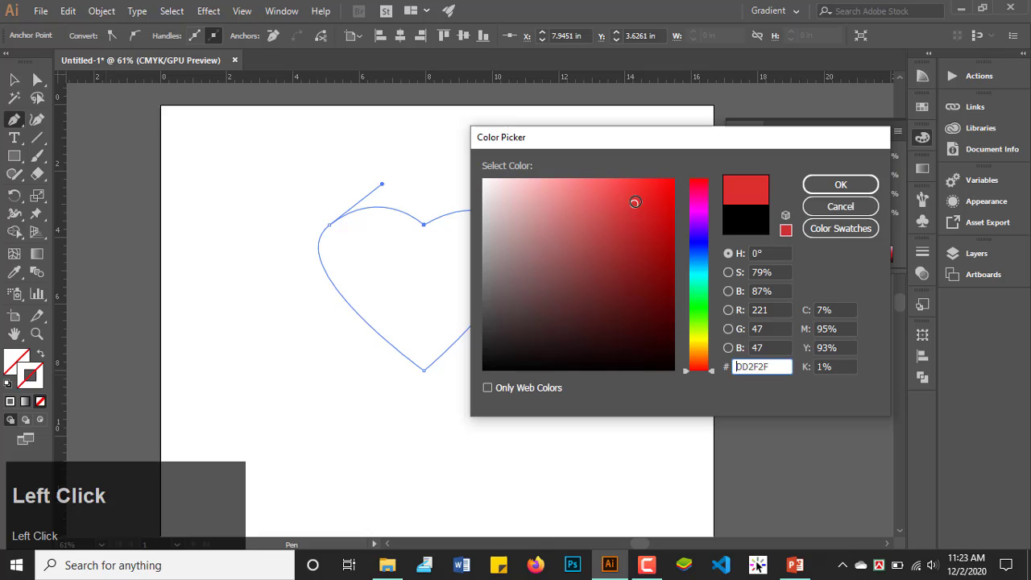
click(850, 181)
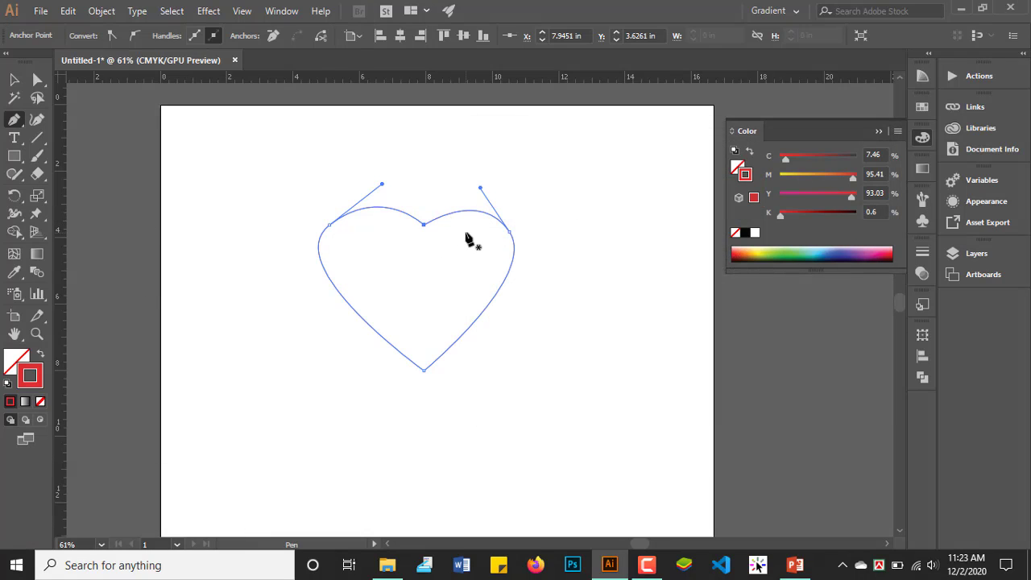
Step: Open the Stroke settings and set the heart outline's stroke weight to 5 pt
key(ctrl)
click(282, 11)
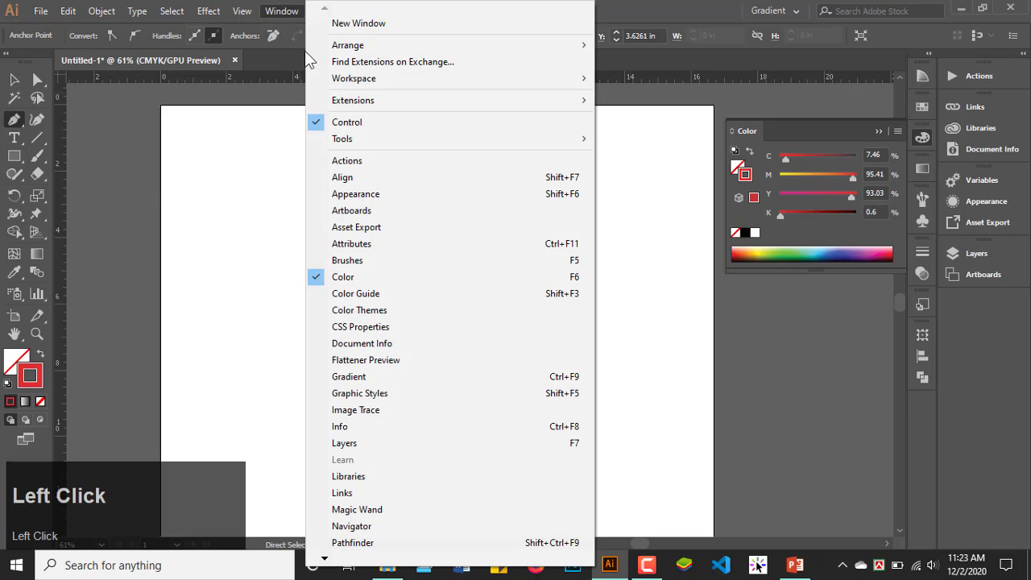
mouse_move(357, 558)
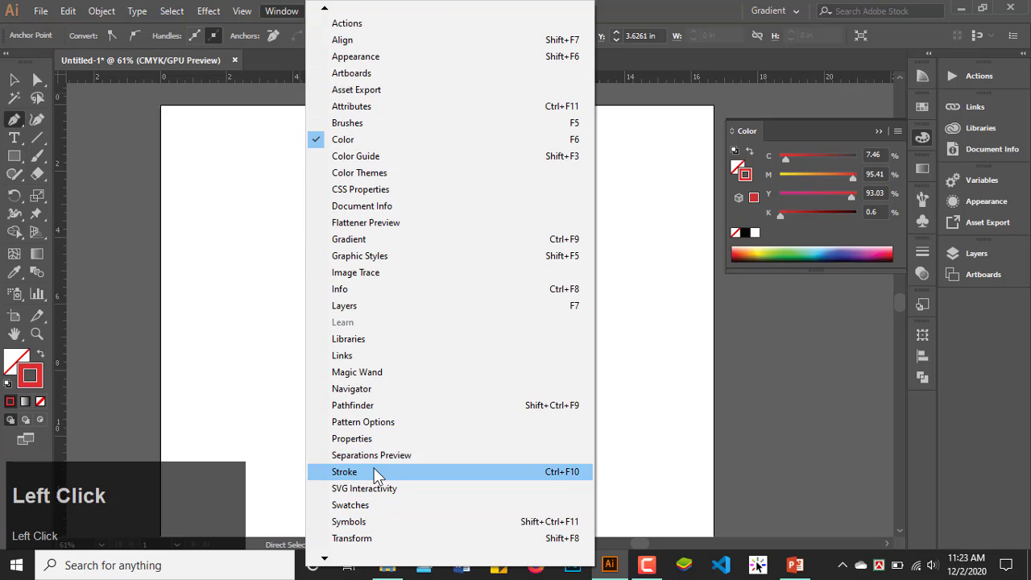
click(374, 476)
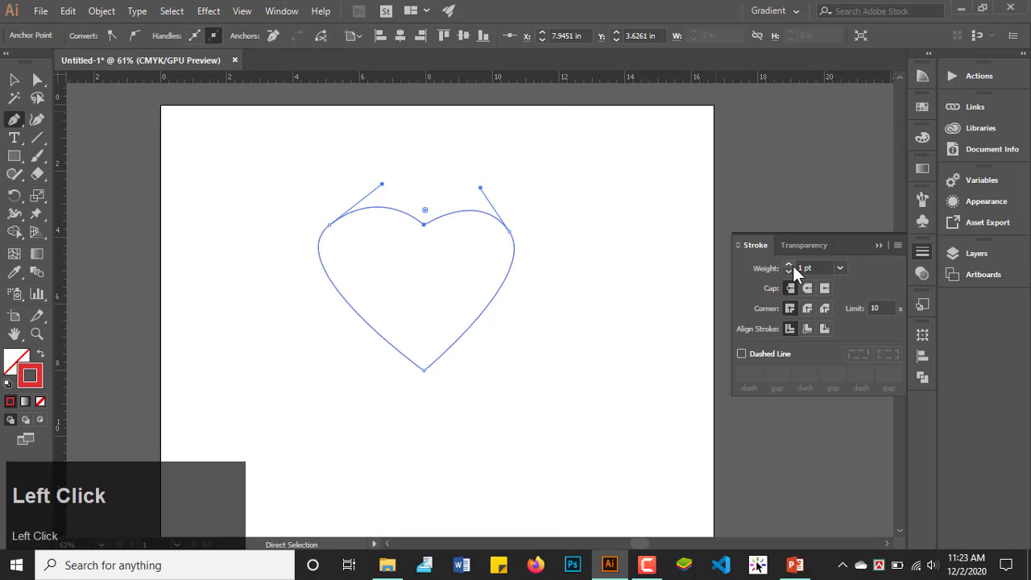
click(790, 266)
click(789, 266)
click(789, 266)
click(790, 266)
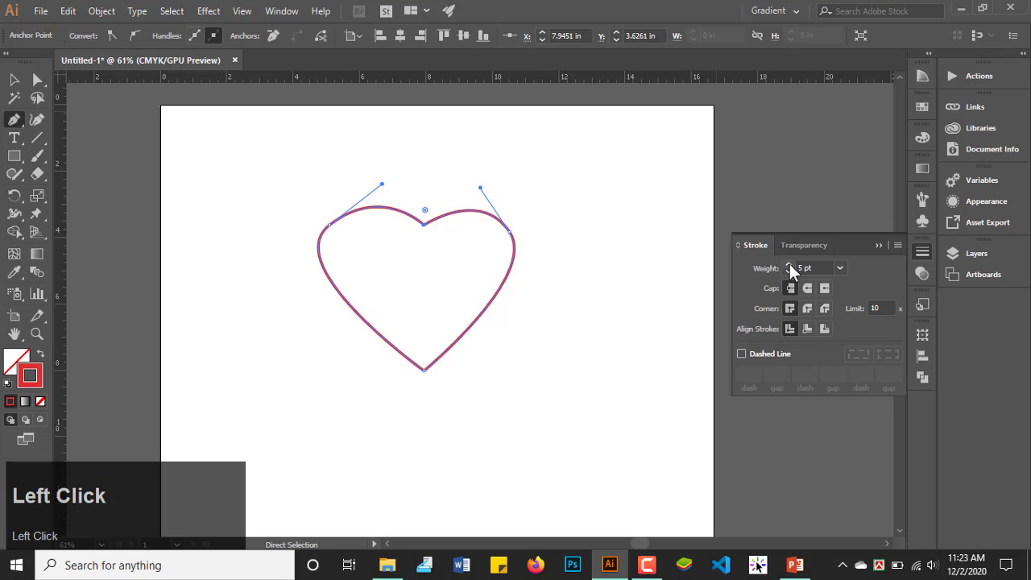
Step: Leave the Pen tool, select the whole heart with the Selection tool and clear the selection
click(569, 330)
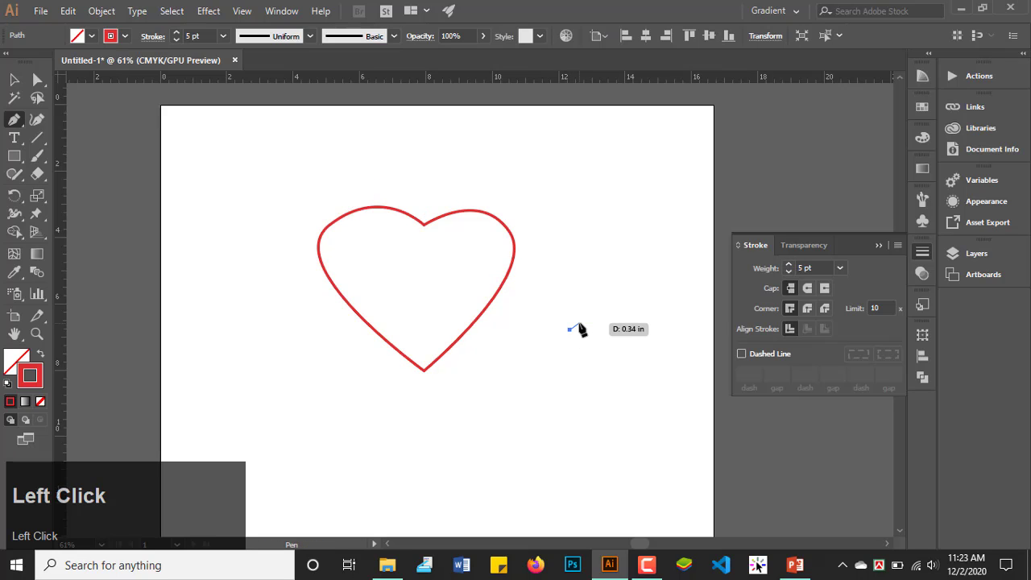
click(14, 79)
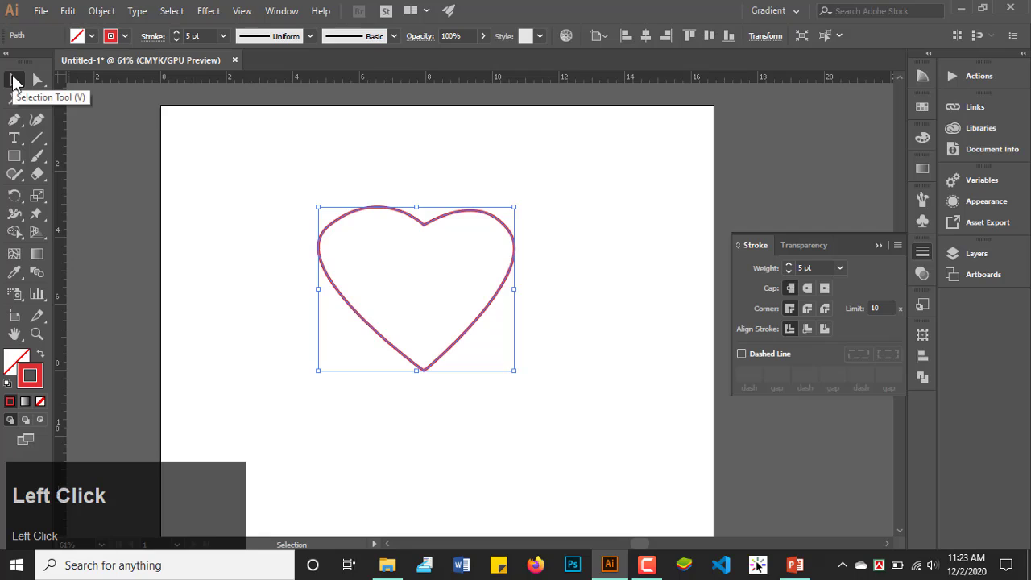
click(529, 234)
drag(531, 197, 424, 332)
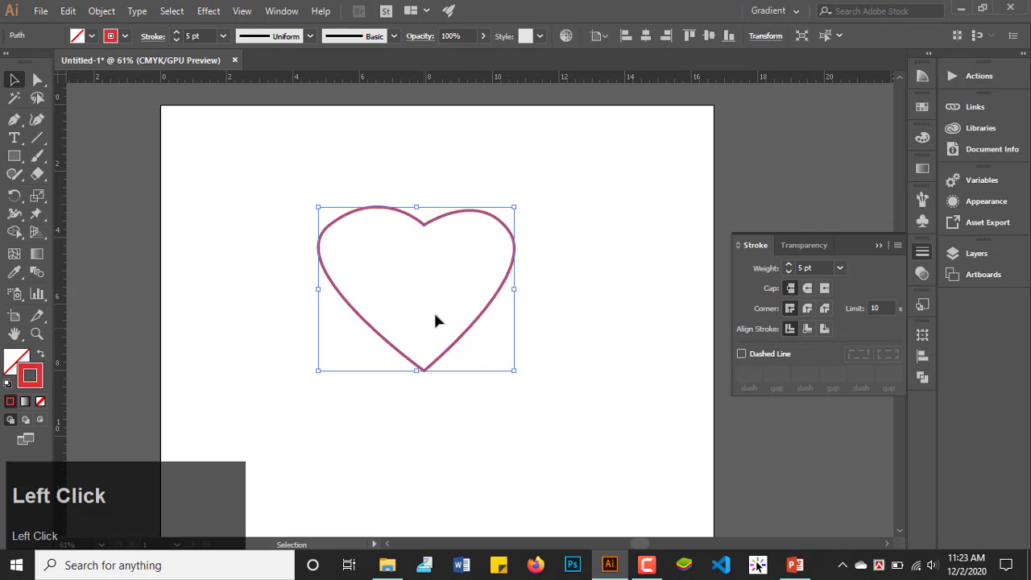
click(500, 192)
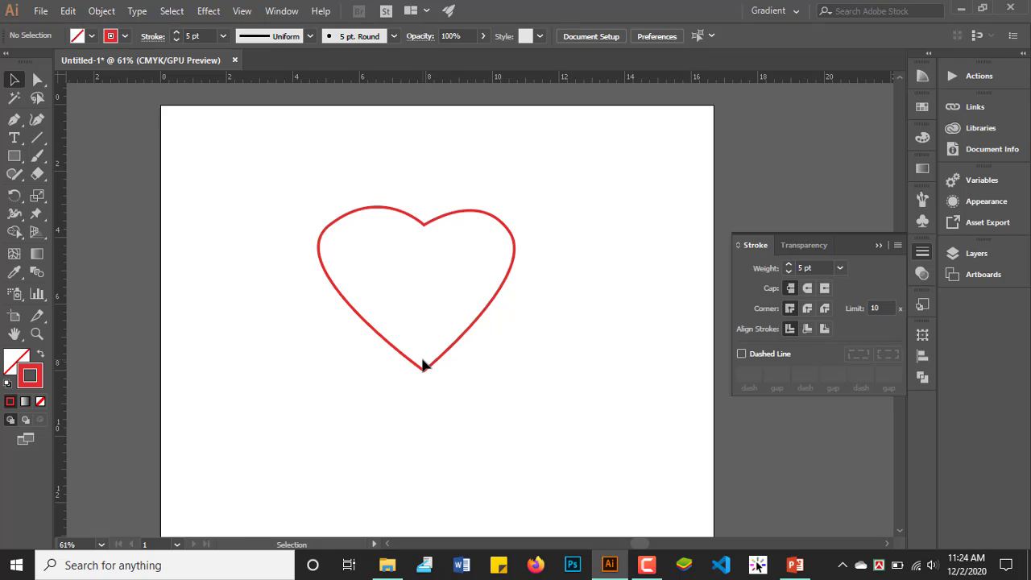
Step: Delete the heart outline and show the centered guides again
drag(314, 184, 508, 416)
key(Delete)
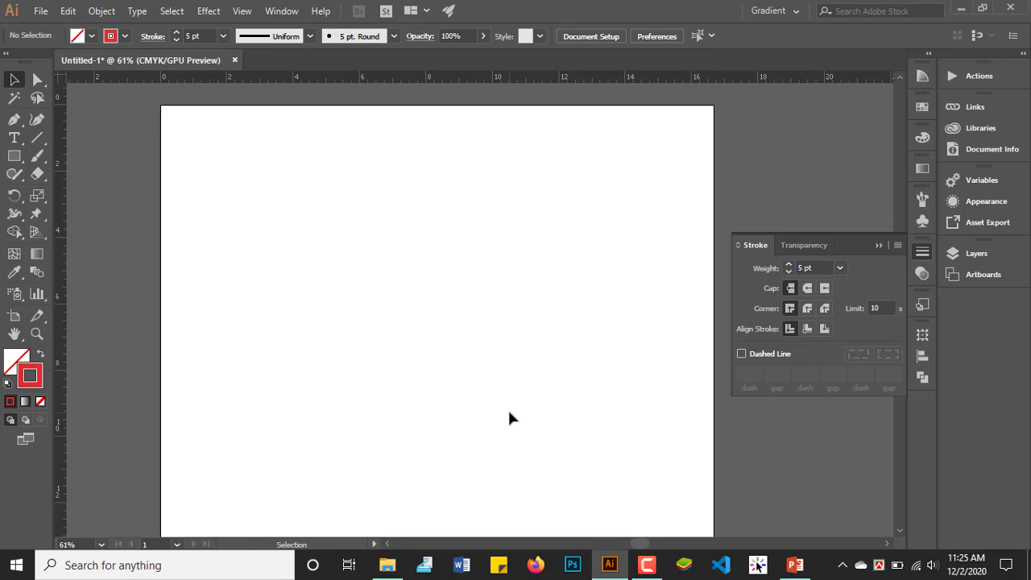
key(ctrl+semicolon)
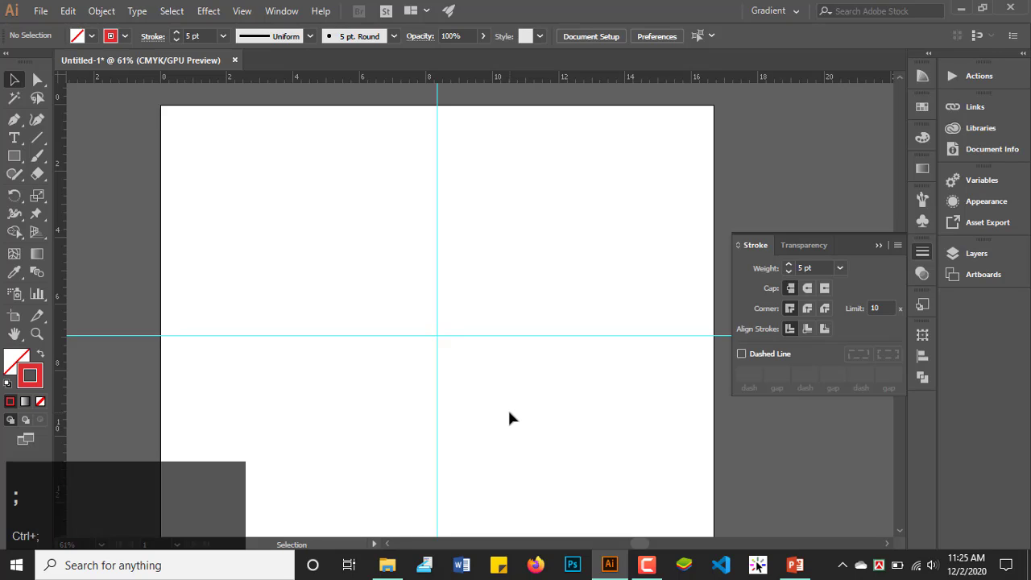
scroll(516, 365, up, 3)
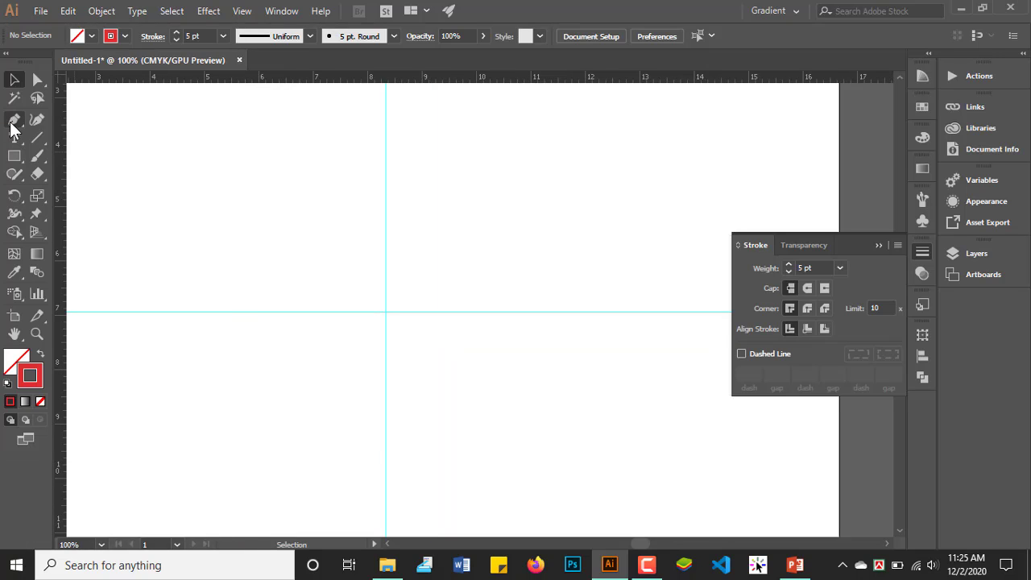
Step: Draw the heart's left half with the Pen tool, from the vertical guide about 3.2 in above the guide intersection, curving down to the intersection, and deselect it
click(14, 120)
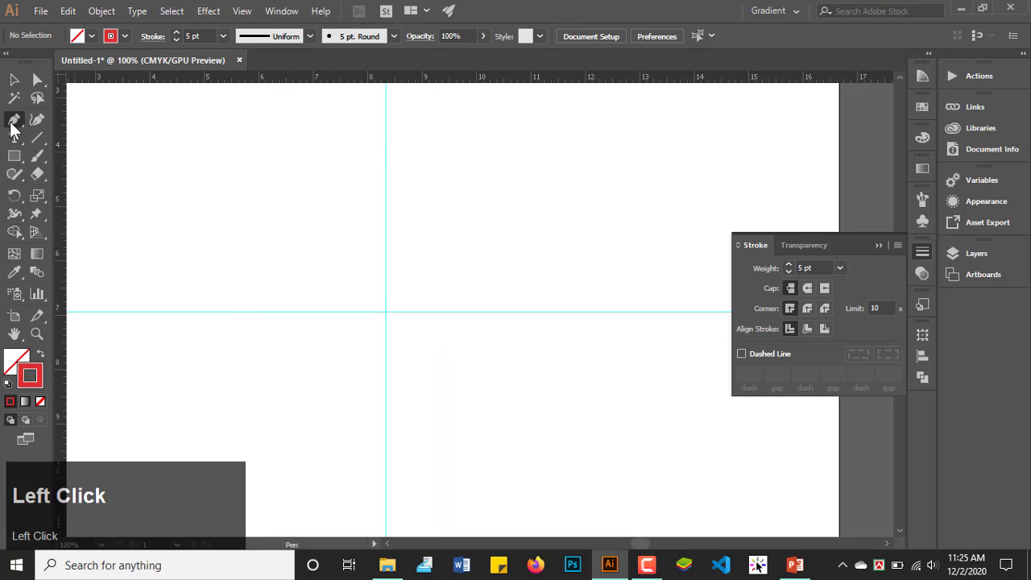
click(386, 139)
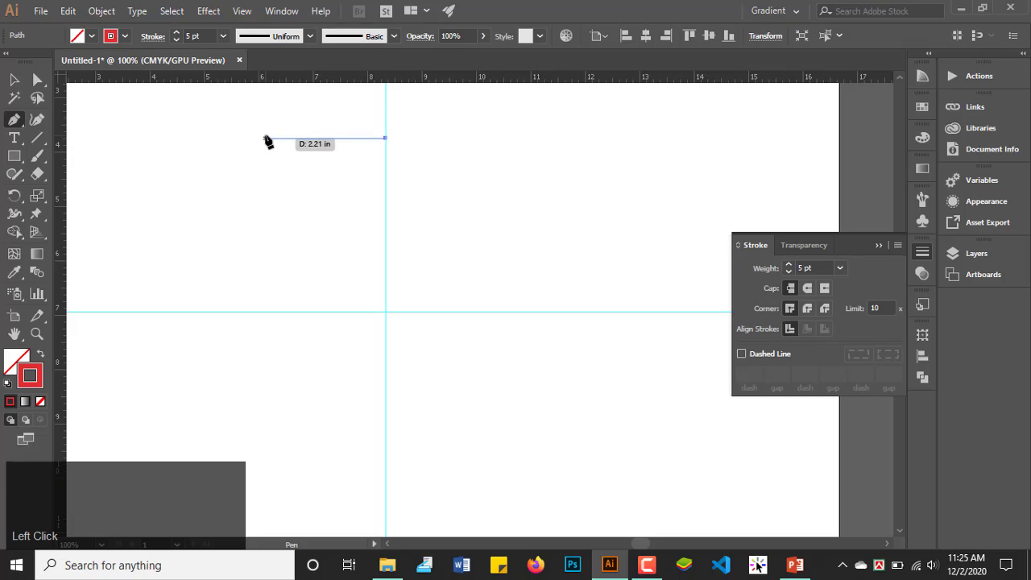
drag(272, 129, 203, 184)
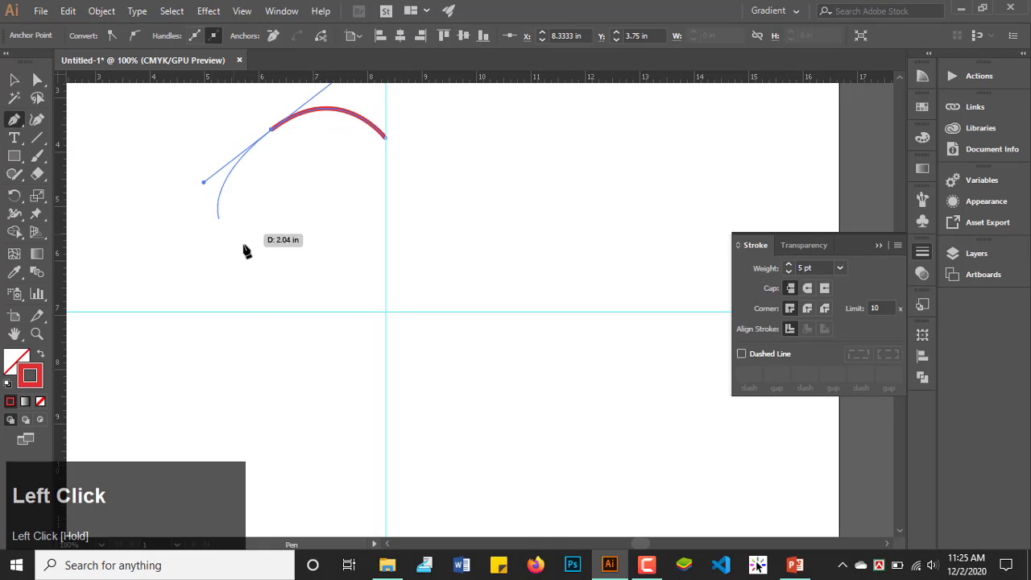
click(385, 311)
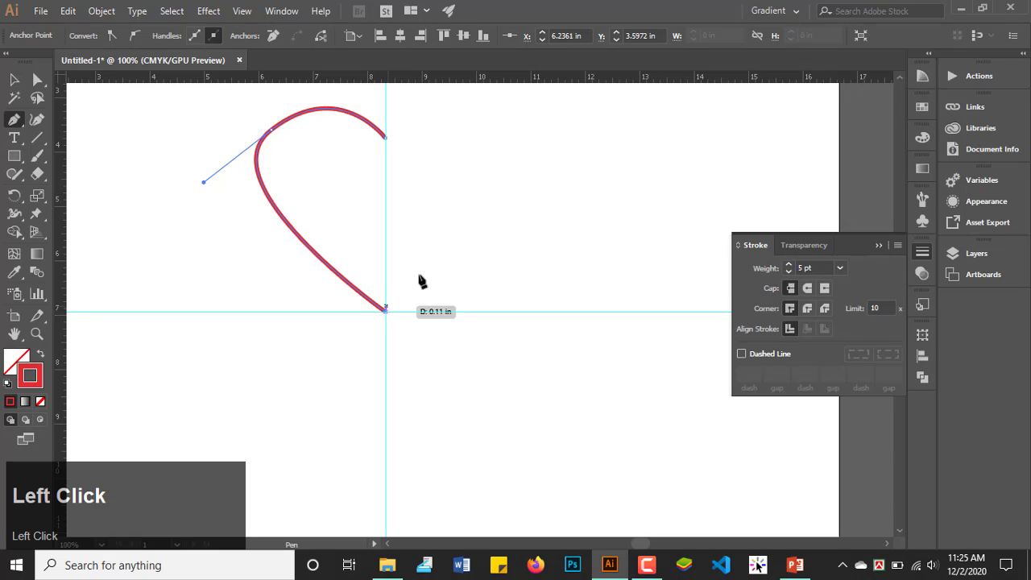
drag(419, 277, 386, 364)
click(14, 79)
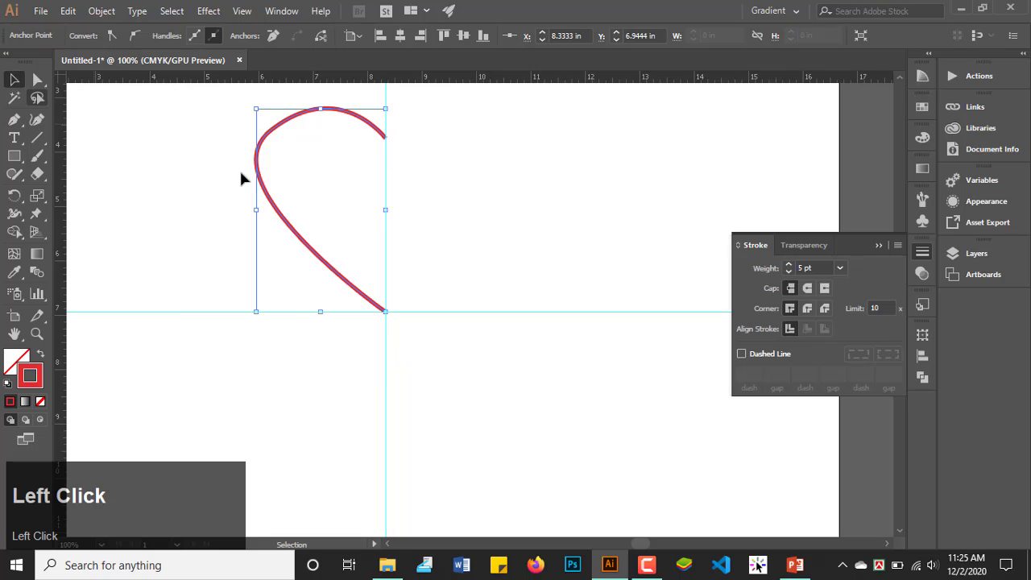
scroll(348, 175, up, 2)
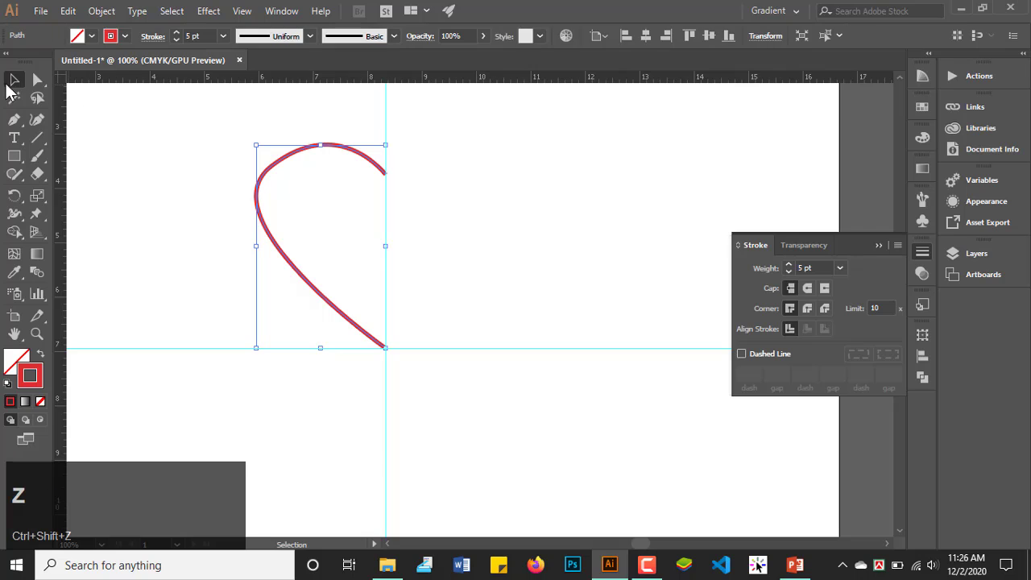
click(12, 80)
click(201, 199)
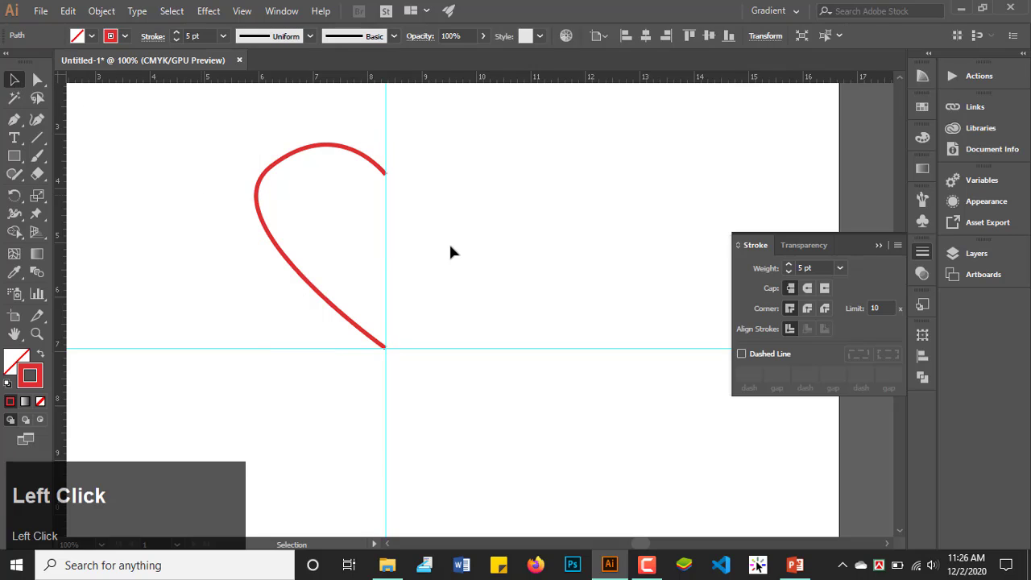
Step: Select the half heart and create a reflected copy of it across the vertical axis, with the preview on
click(340, 313)
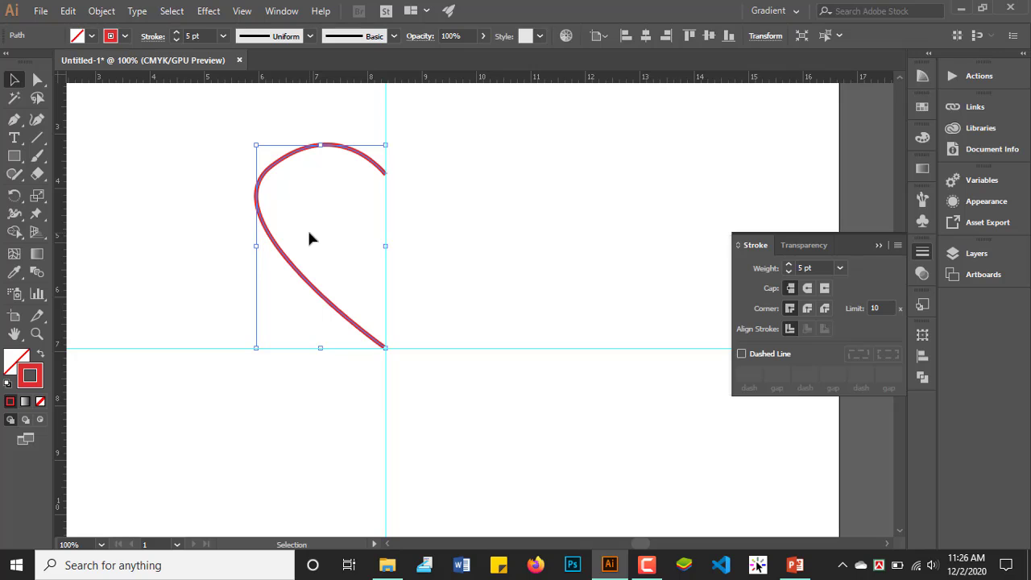
click(226, 217)
click(369, 325)
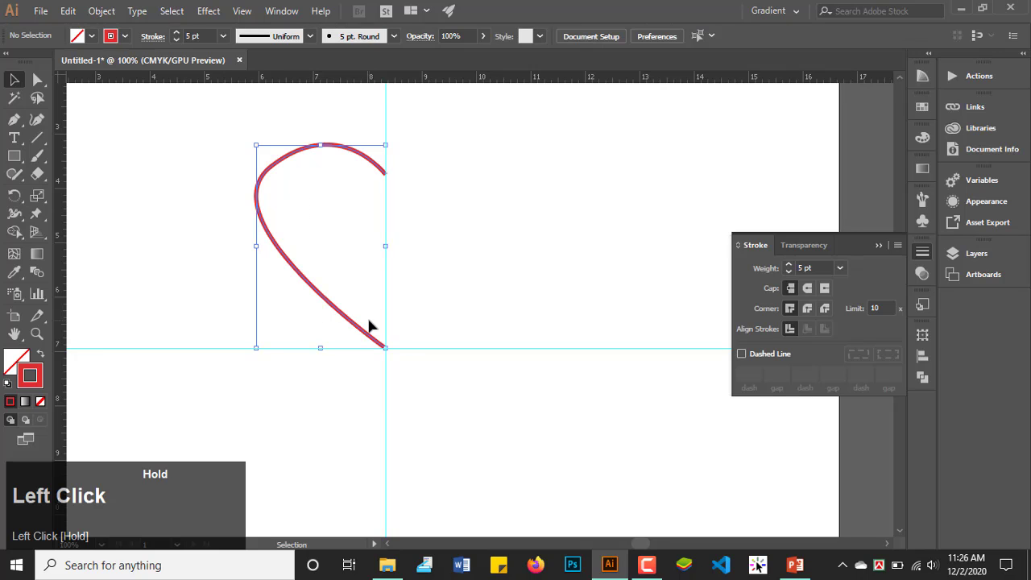
right_click(289, 161)
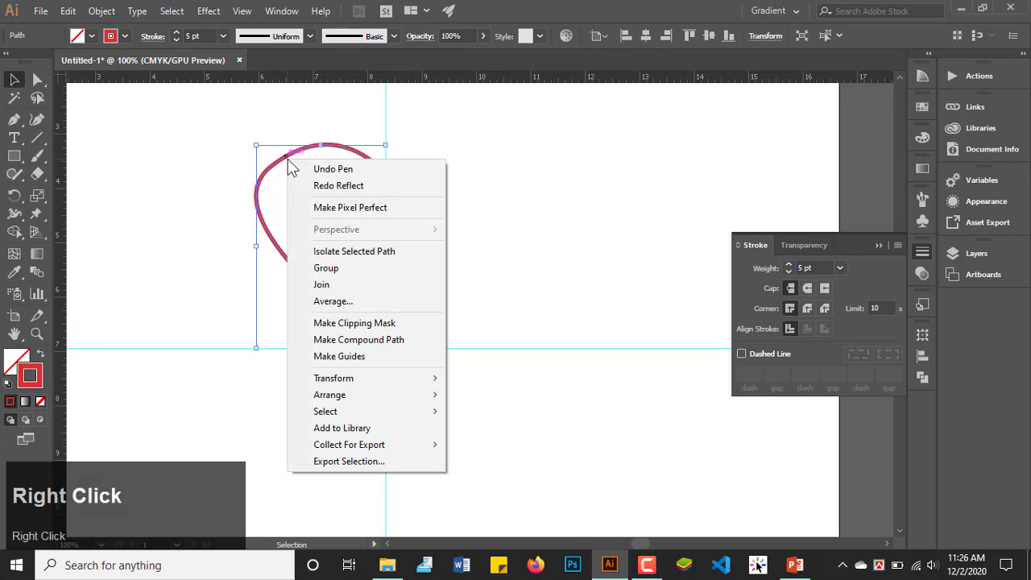
mouse_move(382, 383)
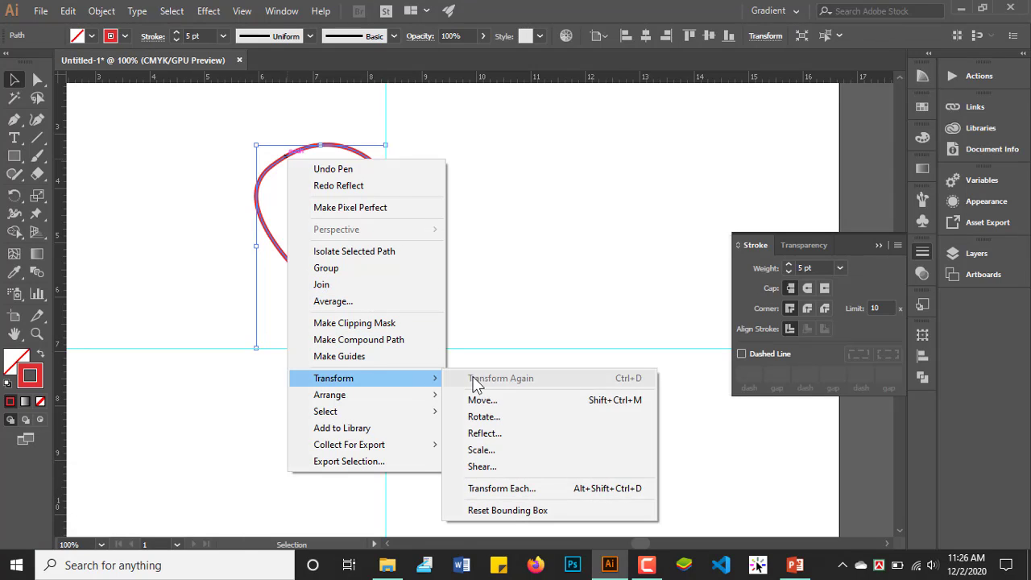
click(493, 435)
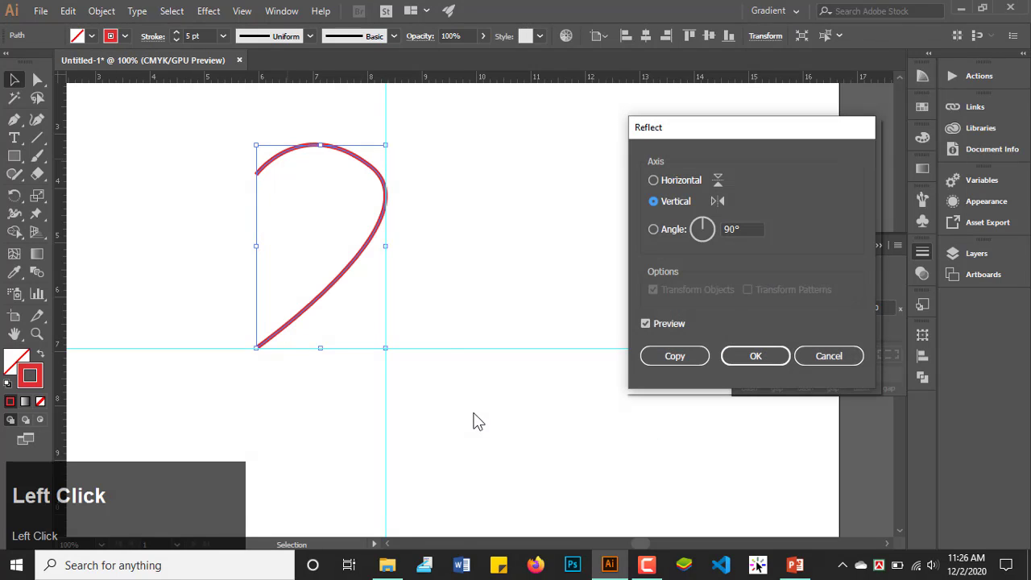
click(646, 324)
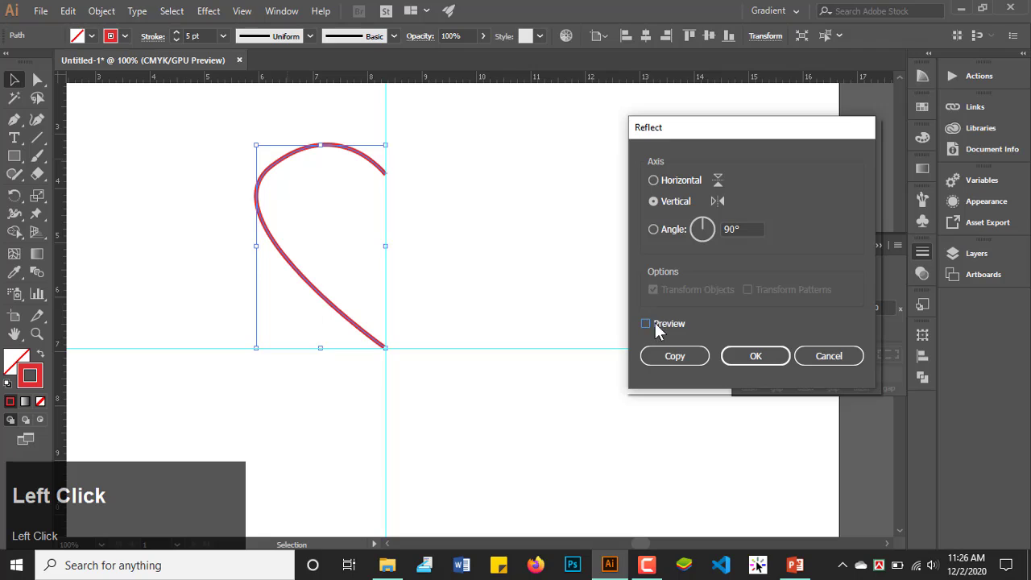
click(645, 324)
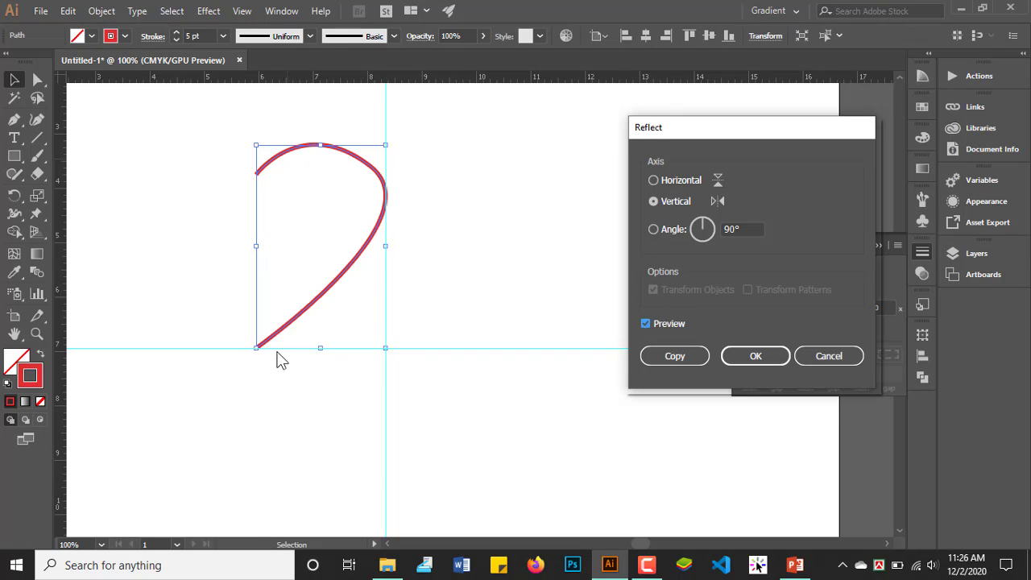
click(674, 361)
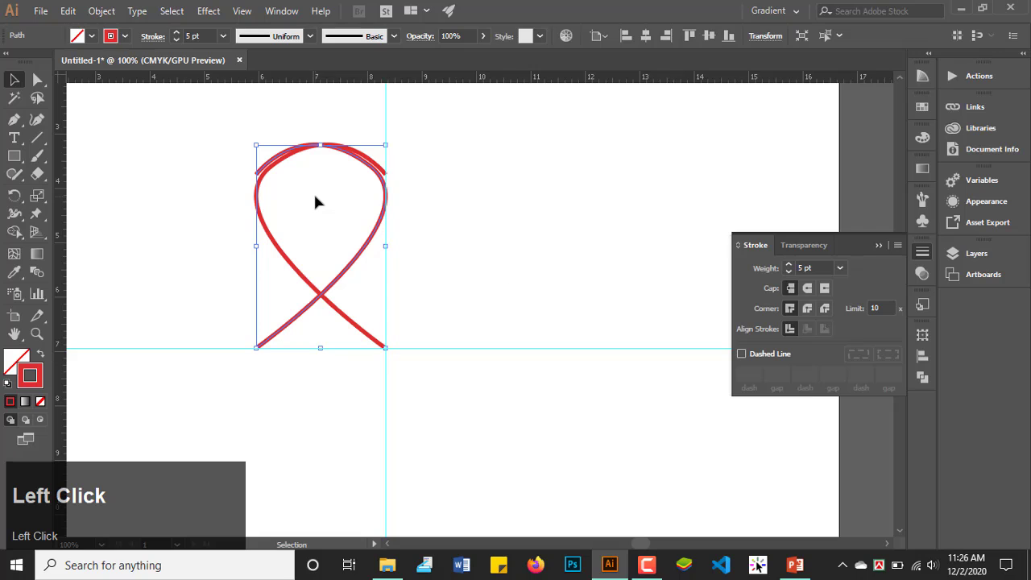
Step: Move the mirrored copy across the vertical guide so its ends meet the left half, and inspect the joint at the heart's lower tip
drag(375, 240, 509, 228)
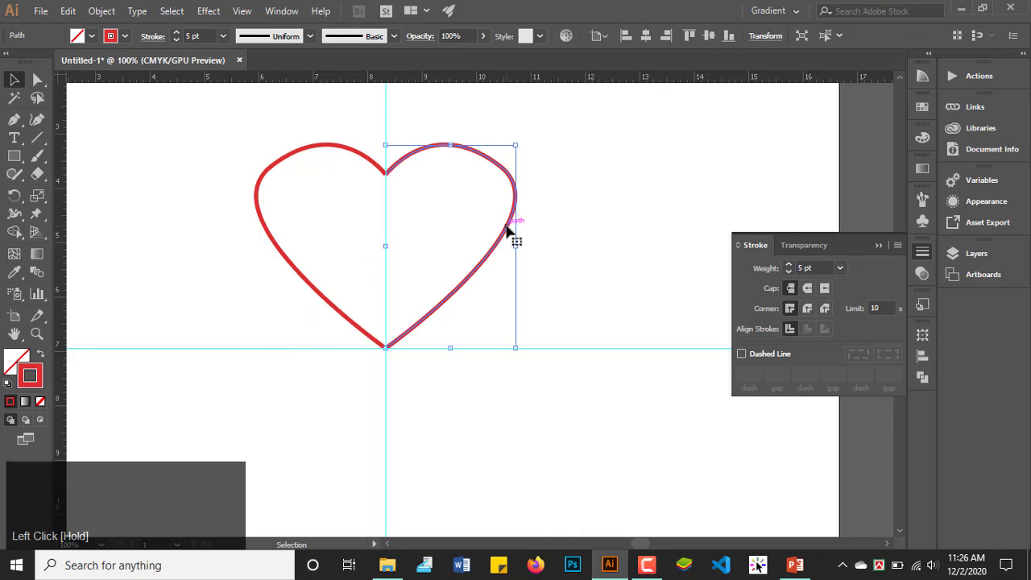
click(568, 173)
scroll(386, 171, up, 3)
scroll(386, 172, up, 4)
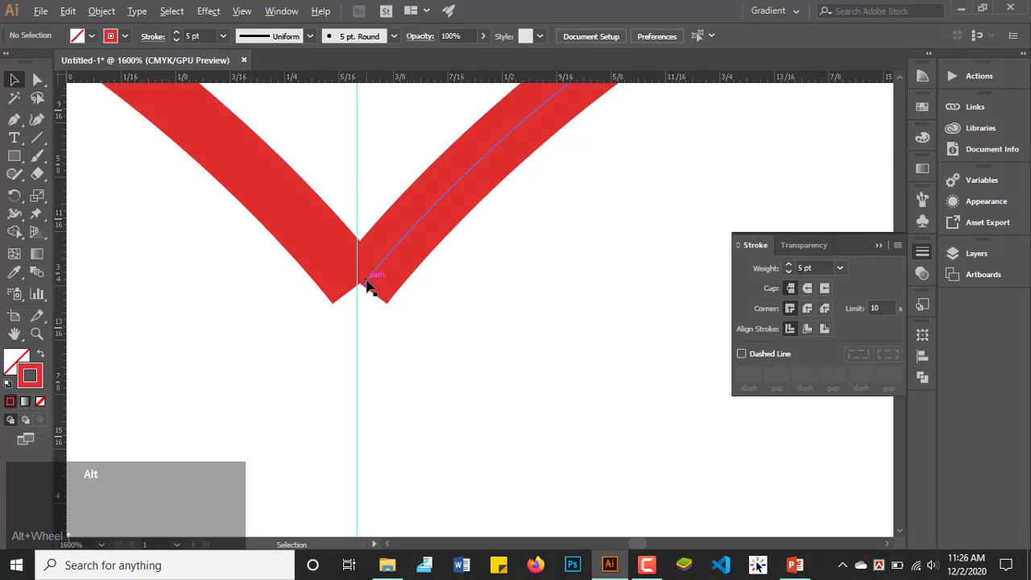
scroll(368, 288, down, 6)
scroll(368, 287, down, 2)
scroll(369, 282, down, 2)
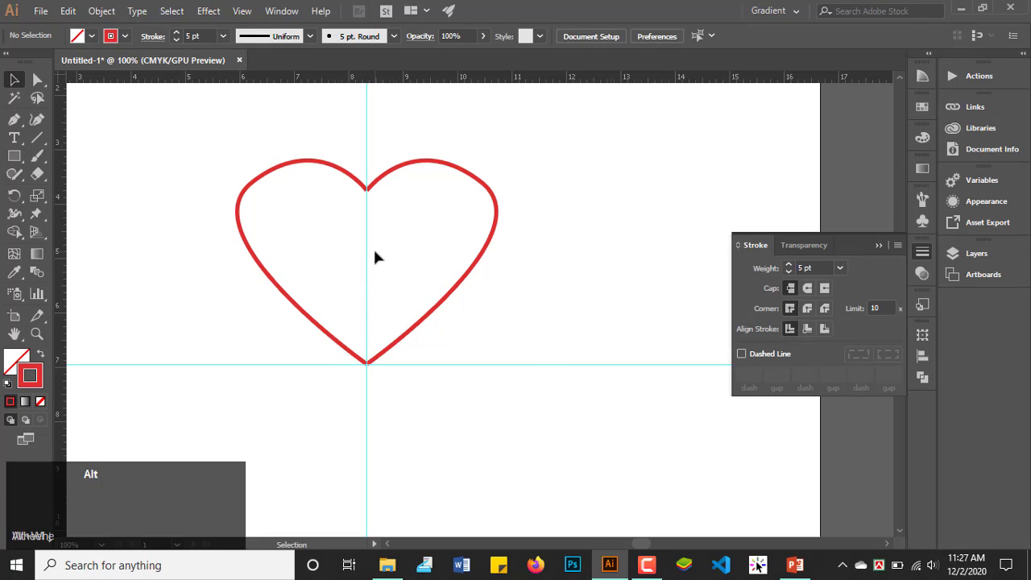
scroll(375, 253, down, 2)
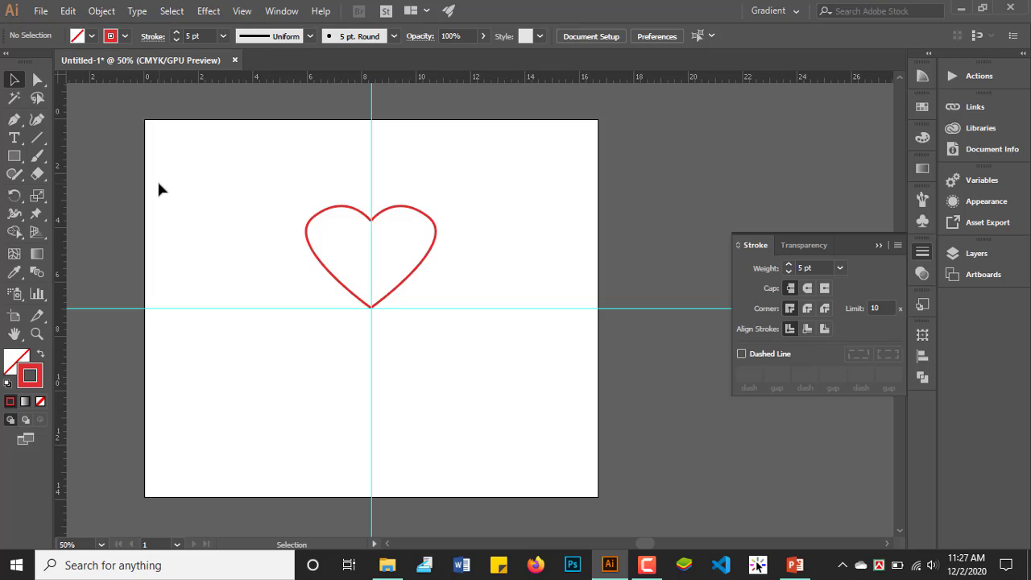
Step: Draw two separate diagonal lines about 2 in tall beside the heart with the Line Segment tool, converging downward without touching
scroll(159, 184, up, 2)
click(37, 138)
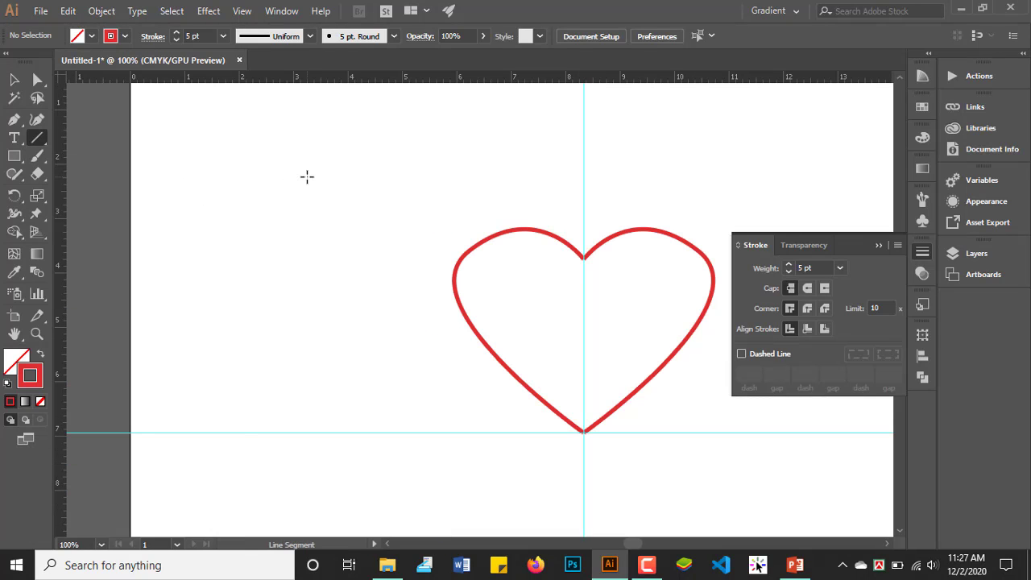
click(40, 138)
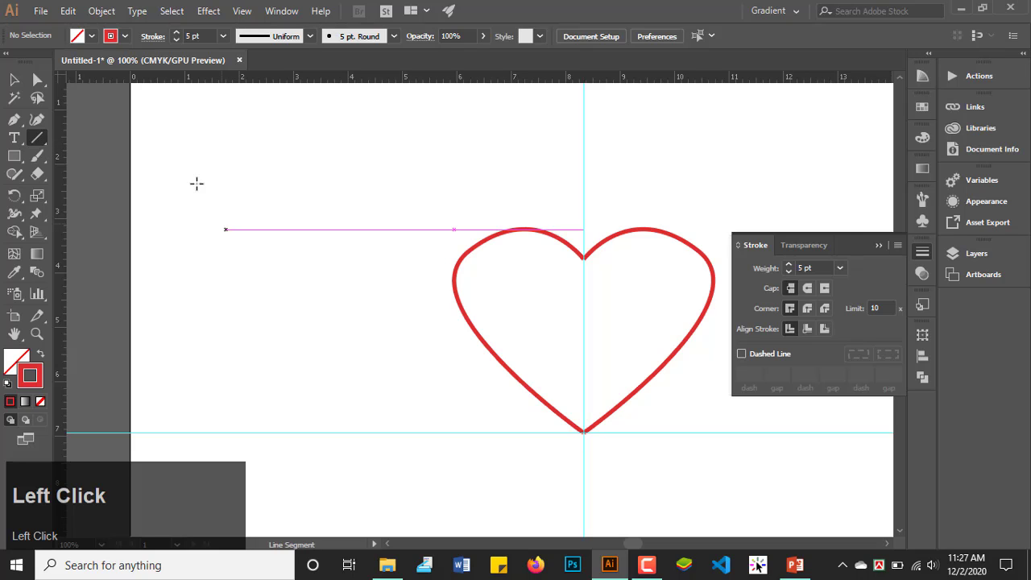
drag(185, 167, 239, 285)
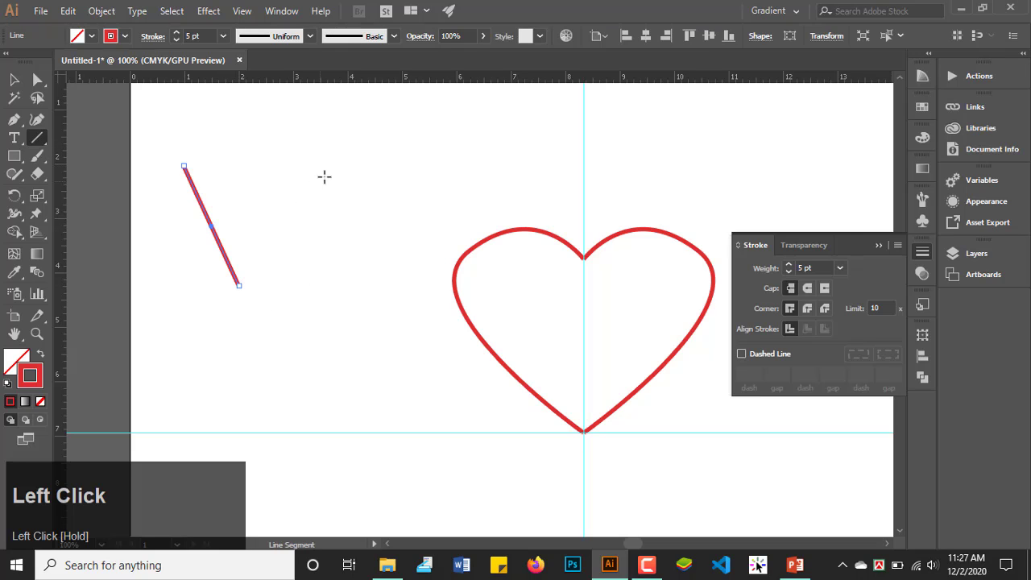
drag(307, 198, 252, 284)
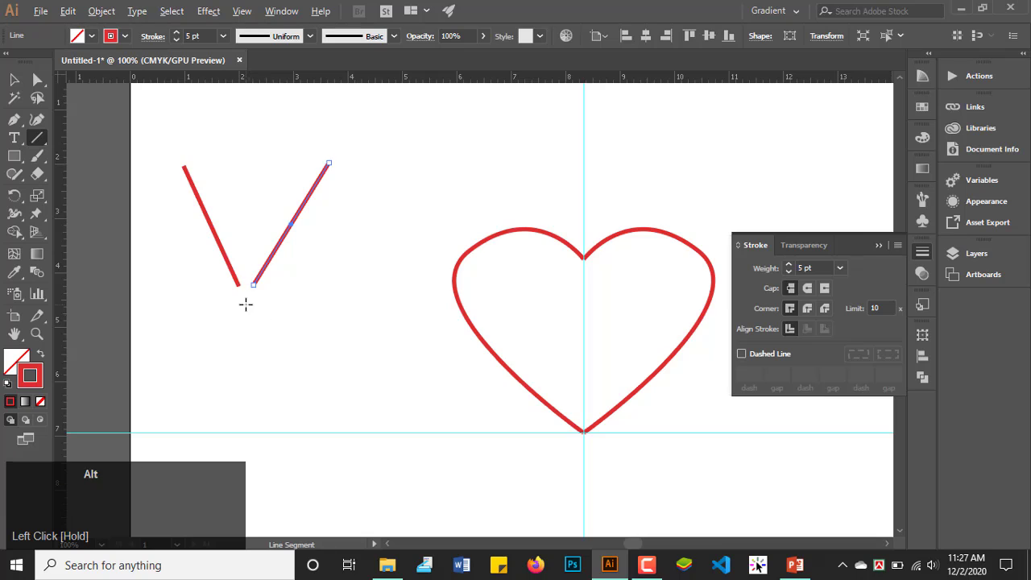
Step: Try joining the lower endpoints of the two lines using Direct Selection, inspect the connecting segment, and undo the join
alt+scroll(257, 290, up, 4)
alt+scroll(293, 232, down, 1)
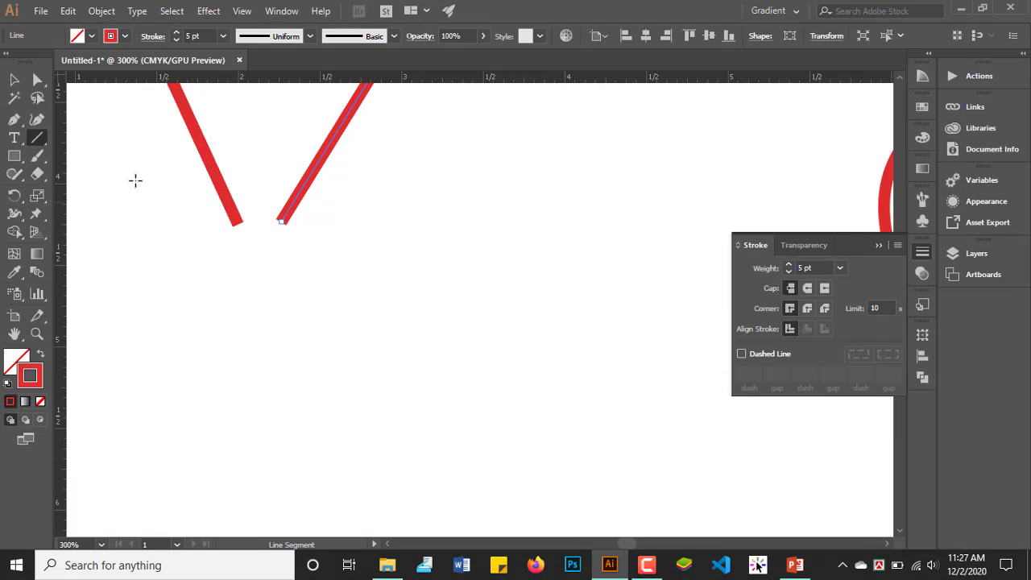
click(37, 80)
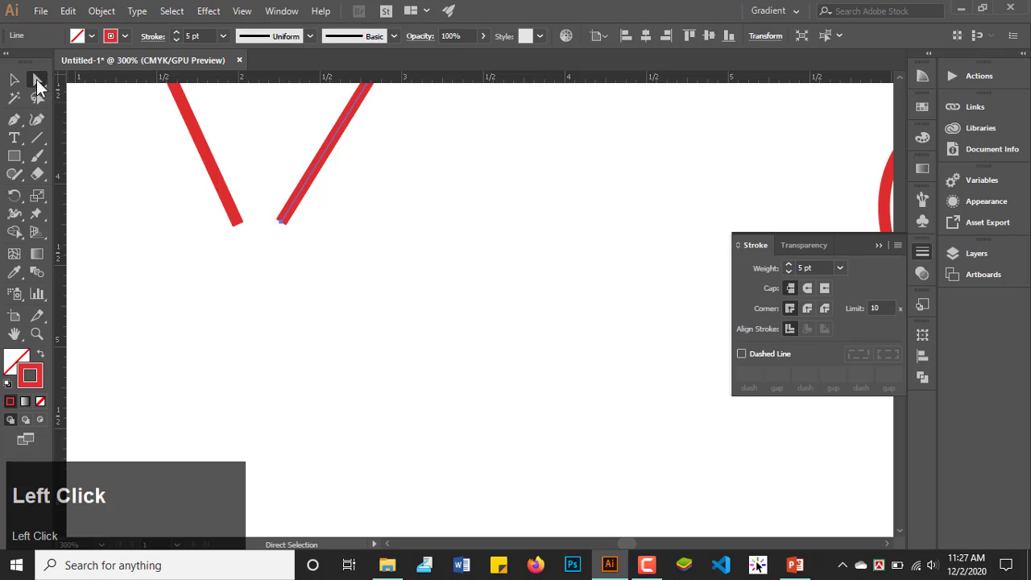
drag(202, 208, 318, 241)
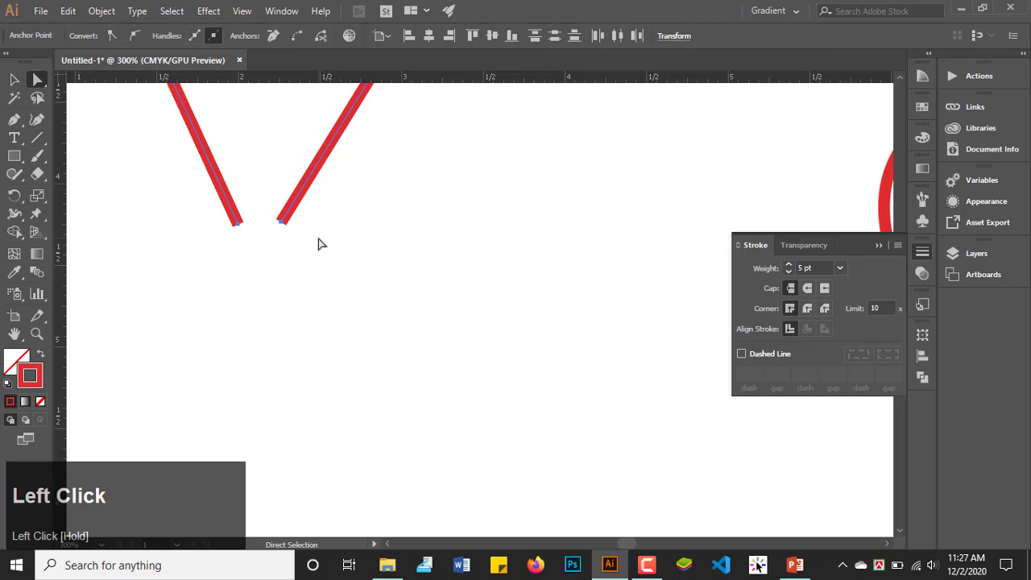
right_click(292, 207)
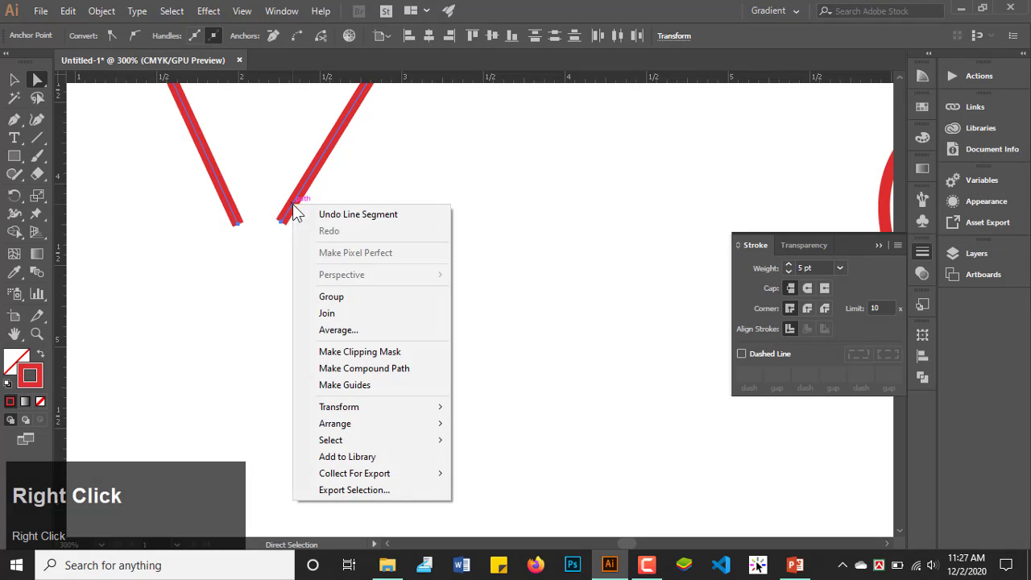
click(357, 313)
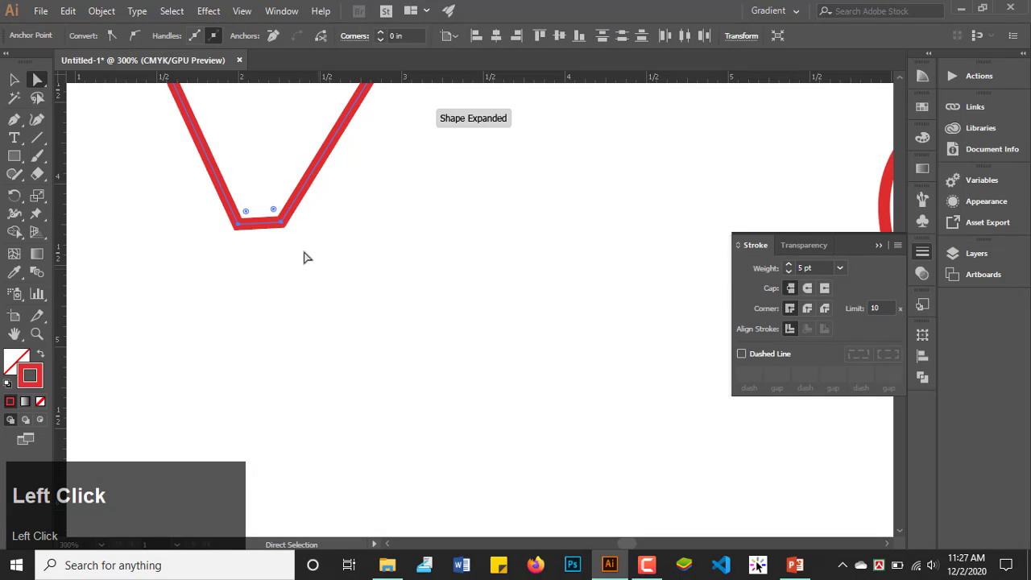
scroll(318, 325, down, 4)
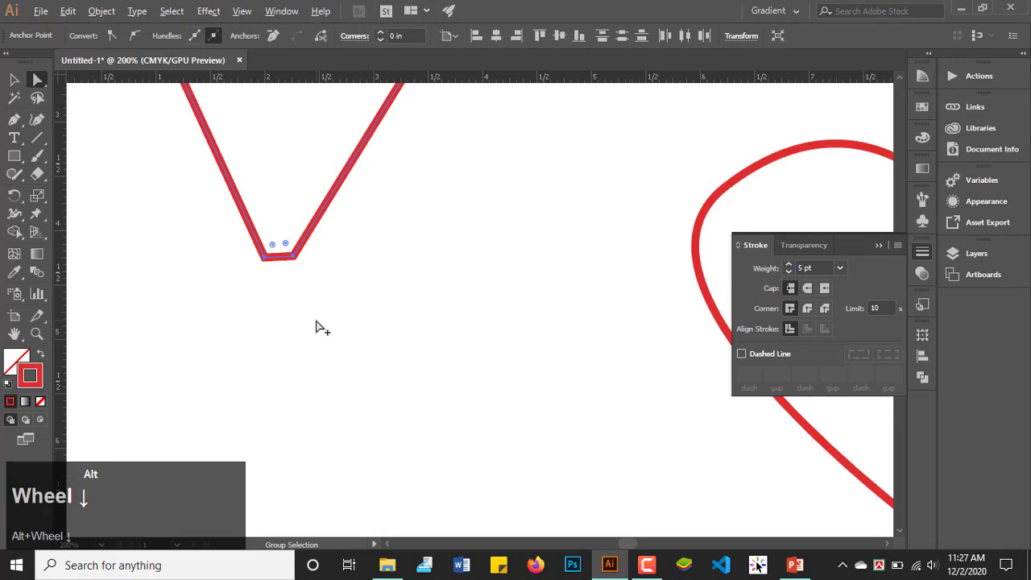
scroll(322, 310, up, 6)
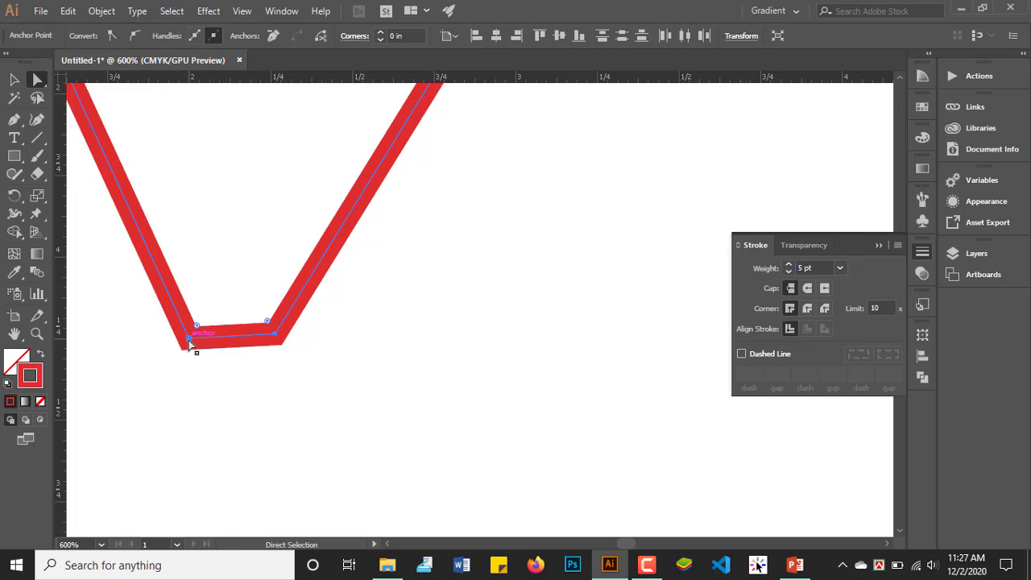
scroll(192, 344, down, 4)
key(ctrl+z)
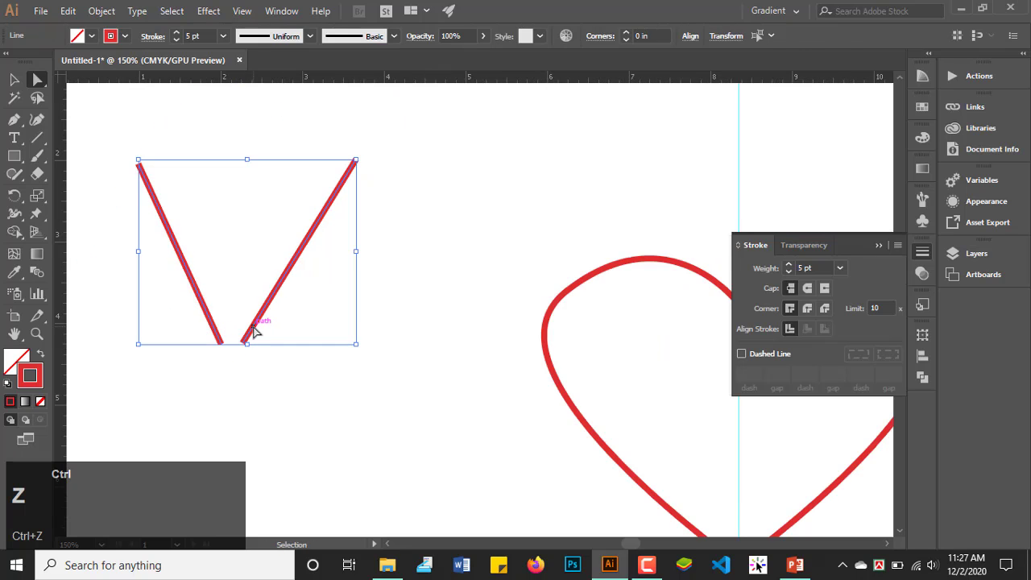
click(324, 389)
Step: Move the right diagonal line closer to the left one so their lower ends nearly touch
click(14, 79)
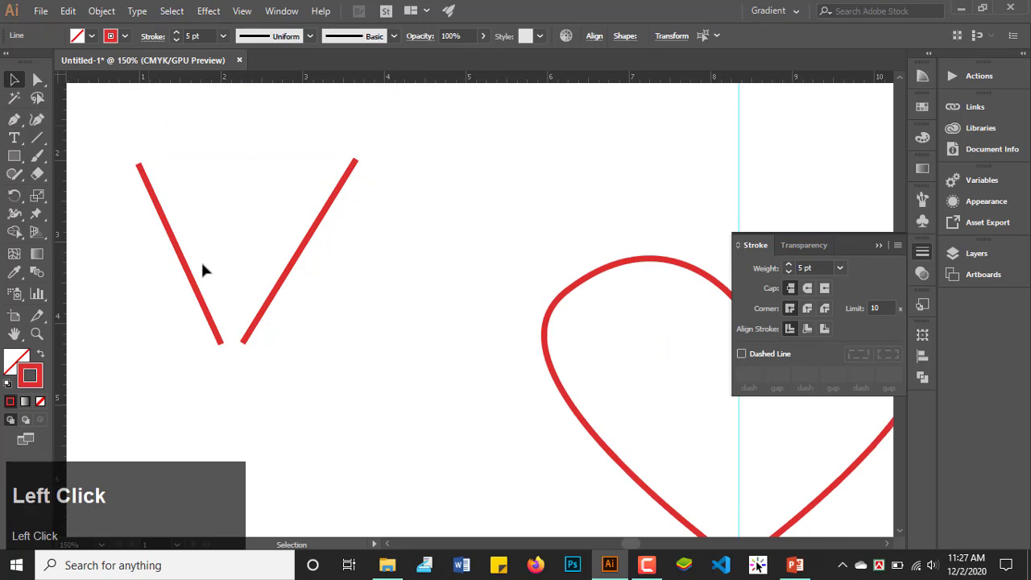
drag(275, 297, 269, 298)
drag(259, 292, 252, 292)
alt+scroll(194, 337, up, 6)
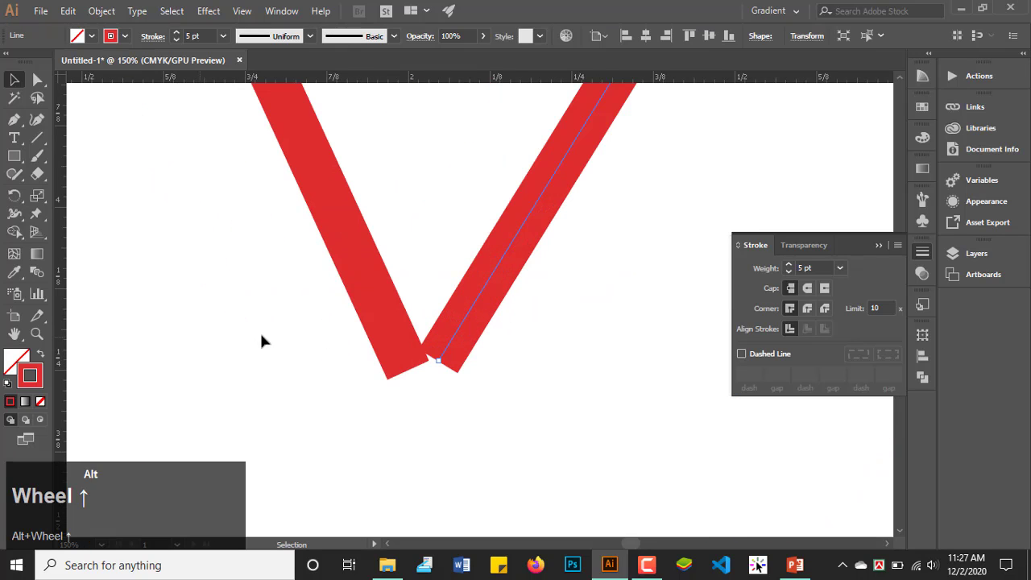
click(534, 322)
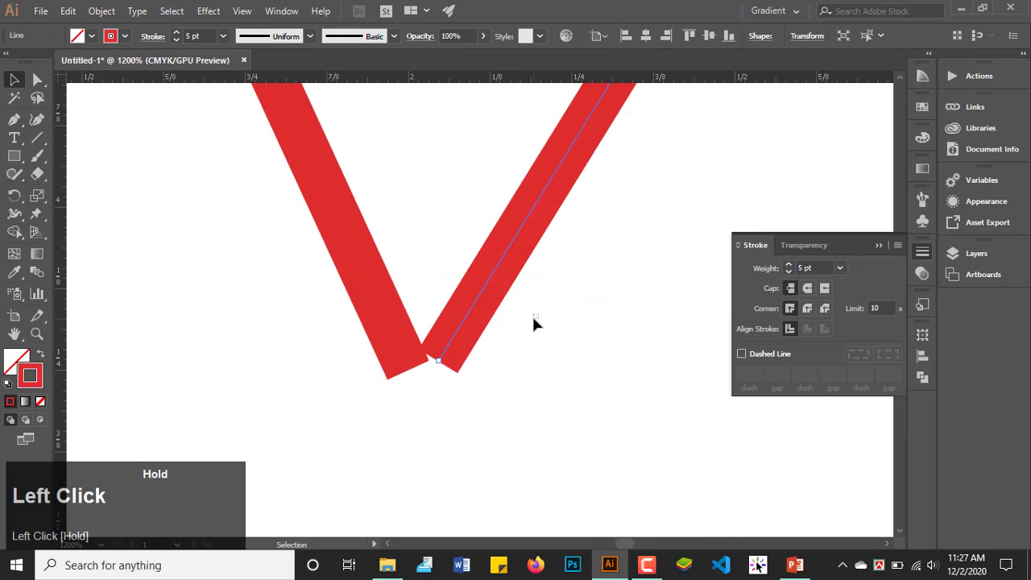
Step: Try joining the nearly touching lower endpoints of the two diagonal lines directly, inspect the connecting segment, and undo the join
click(37, 79)
alt+scroll(193, 282, down, 2)
drag(240, 282, 351, 364)
right_click(322, 292)
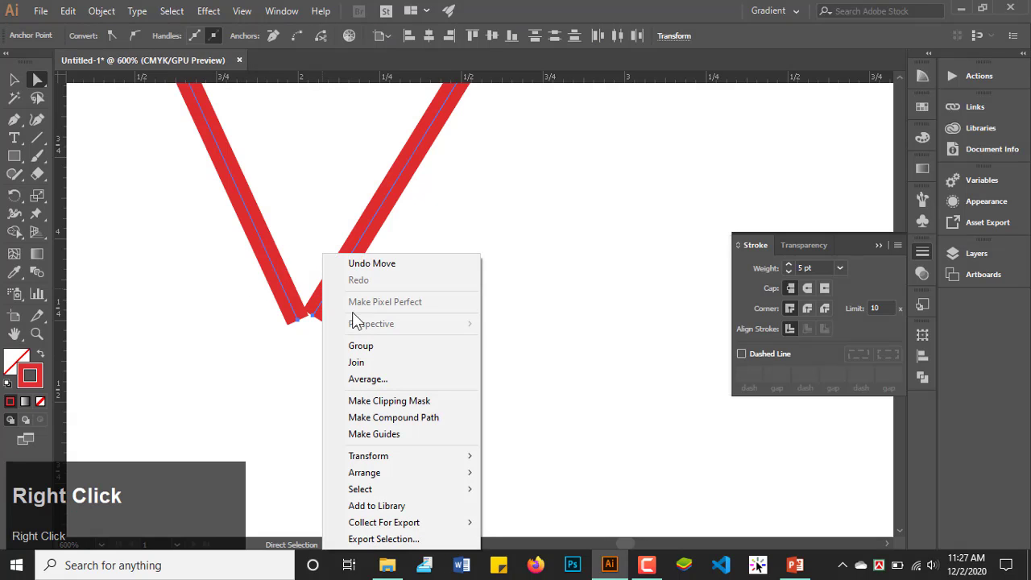
click(375, 363)
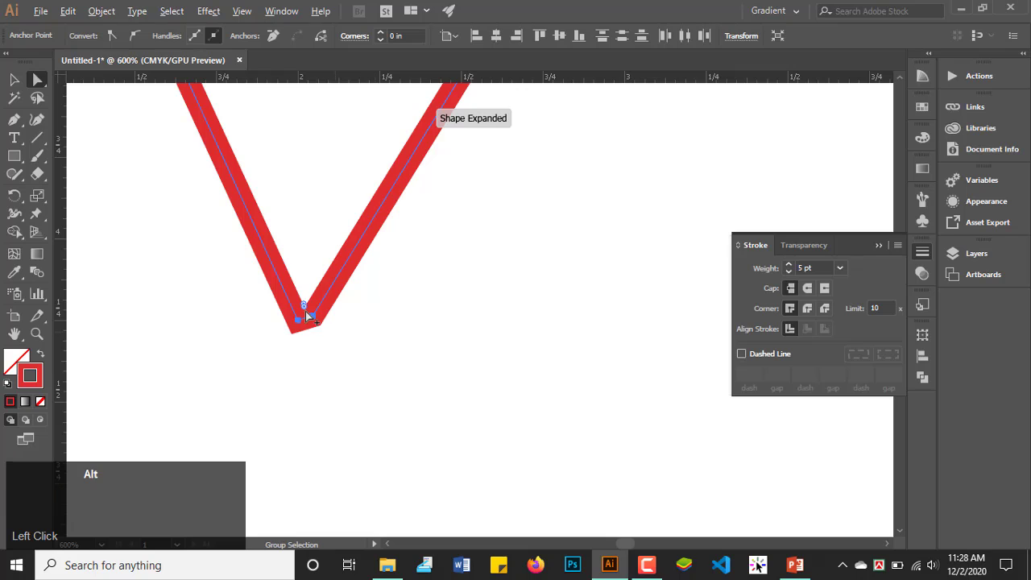
scroll(301, 315, up, 5)
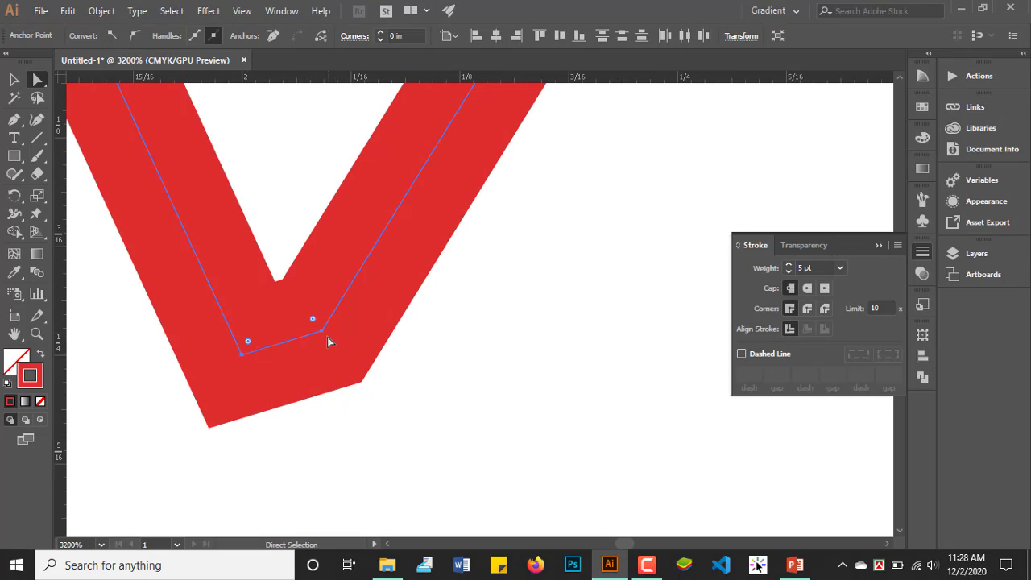
alt+scroll(335, 264, down, 3)
alt+scroll(335, 264, down, 3)
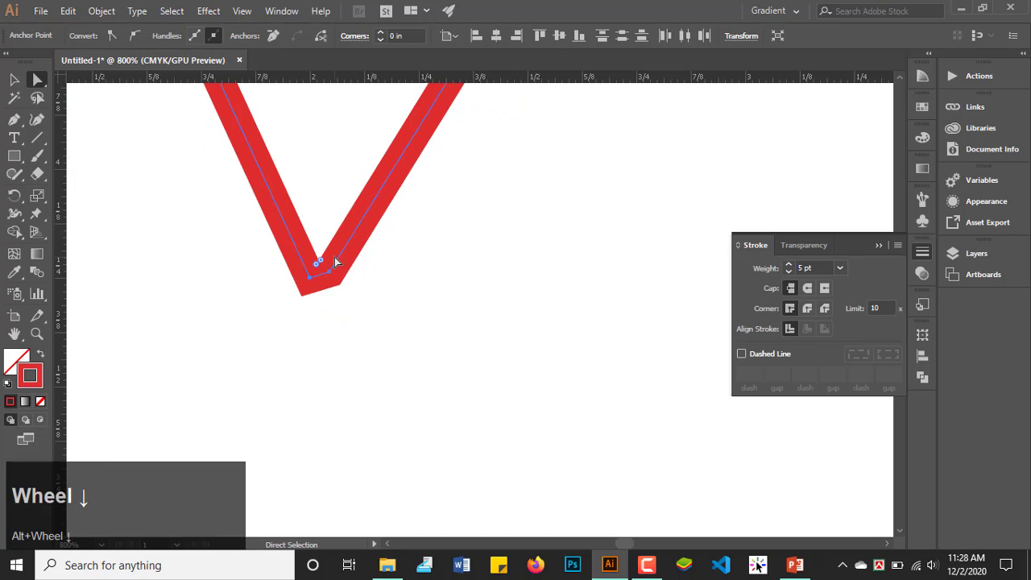
key(ctrl+z)
key(ctrl+z)
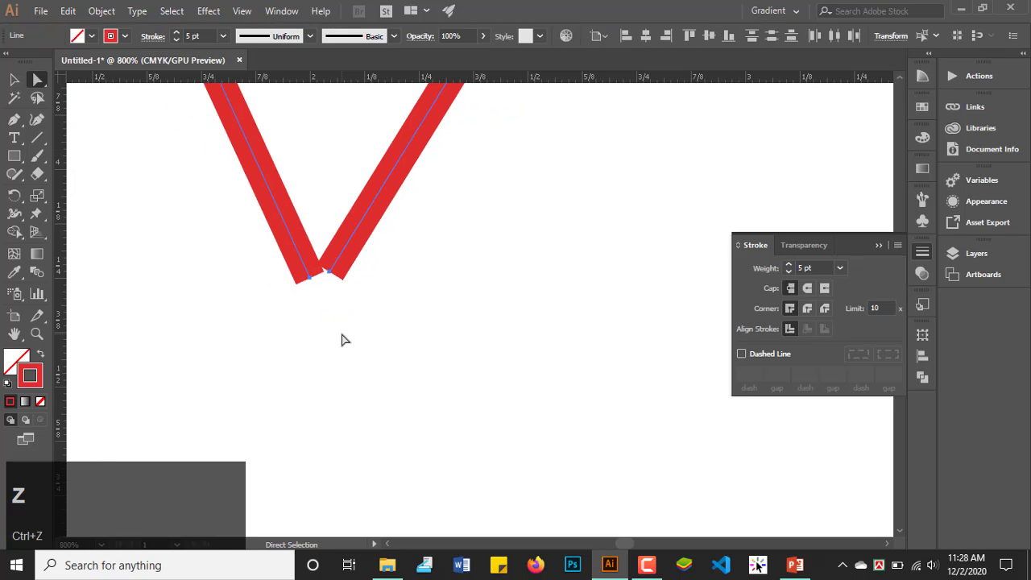
Step: Select the lower endpoints of both diagonal lines with Direct Selection and average them on both axes
click(341, 339)
drag(346, 265, 247, 299)
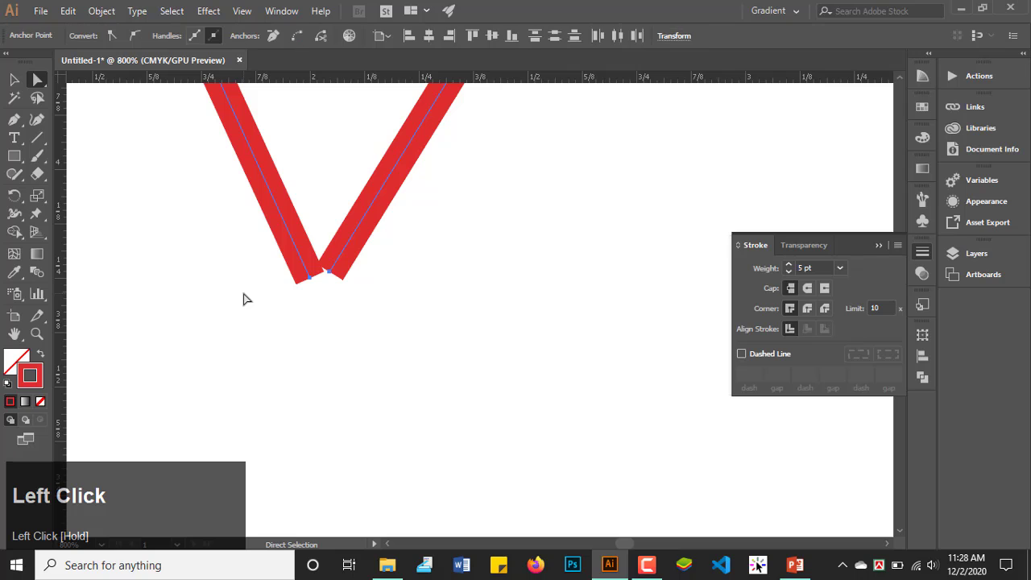
right_click(330, 288)
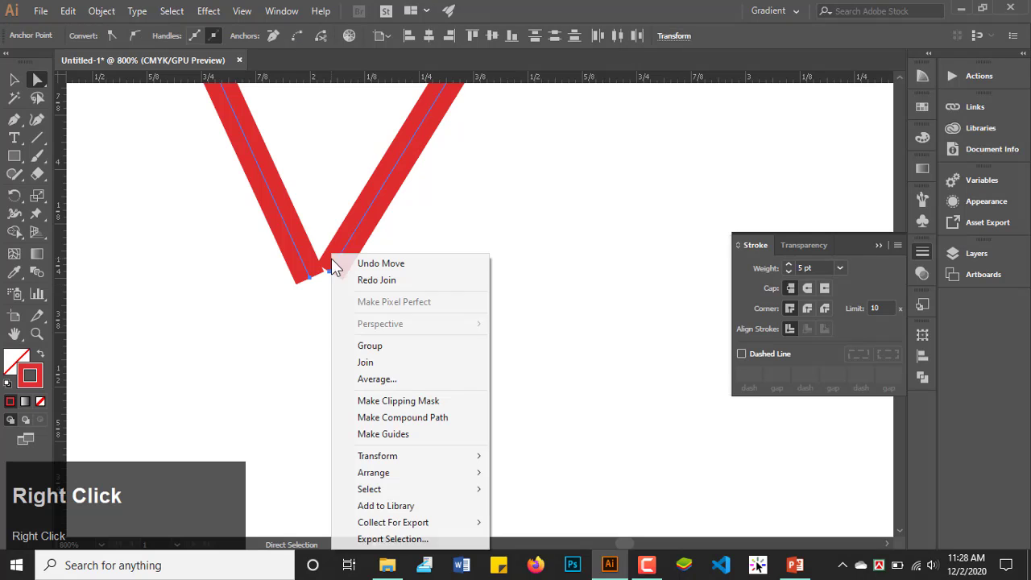
click(383, 381)
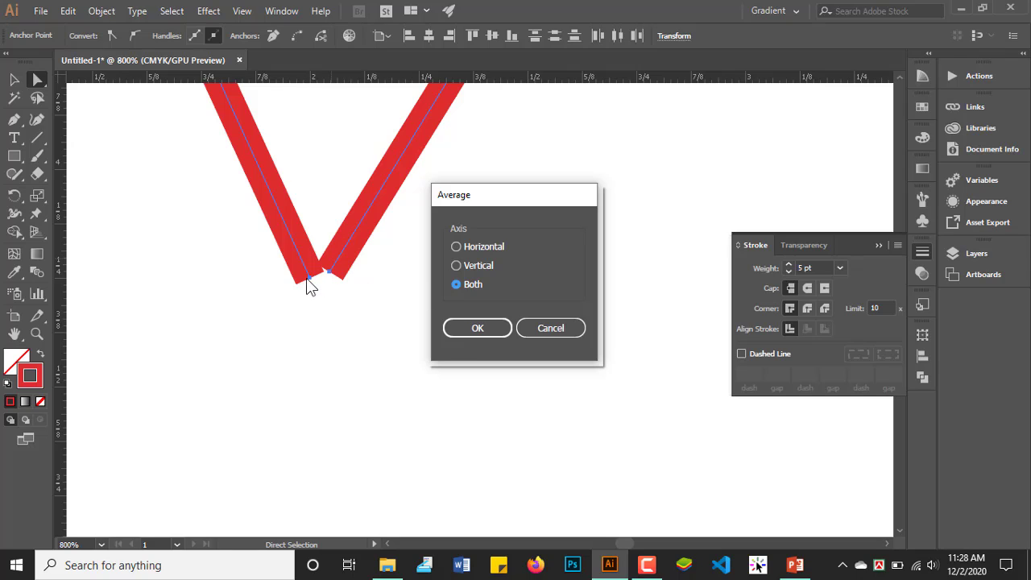
click(478, 329)
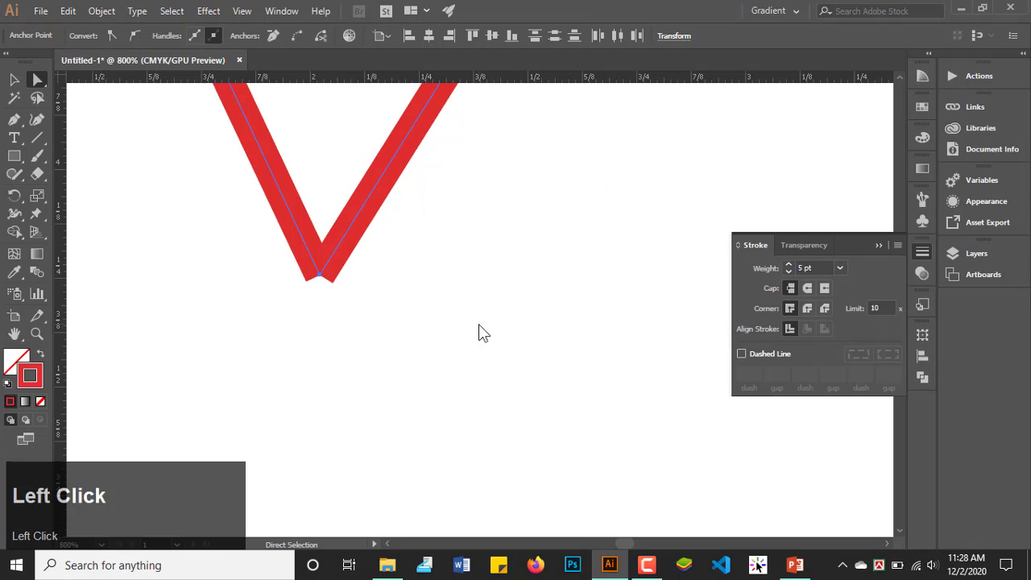
Step: Examine up close how the averaged endpoints of the two diagonal lines meet and how their stroke ends look
scroll(314, 289, up, 1)
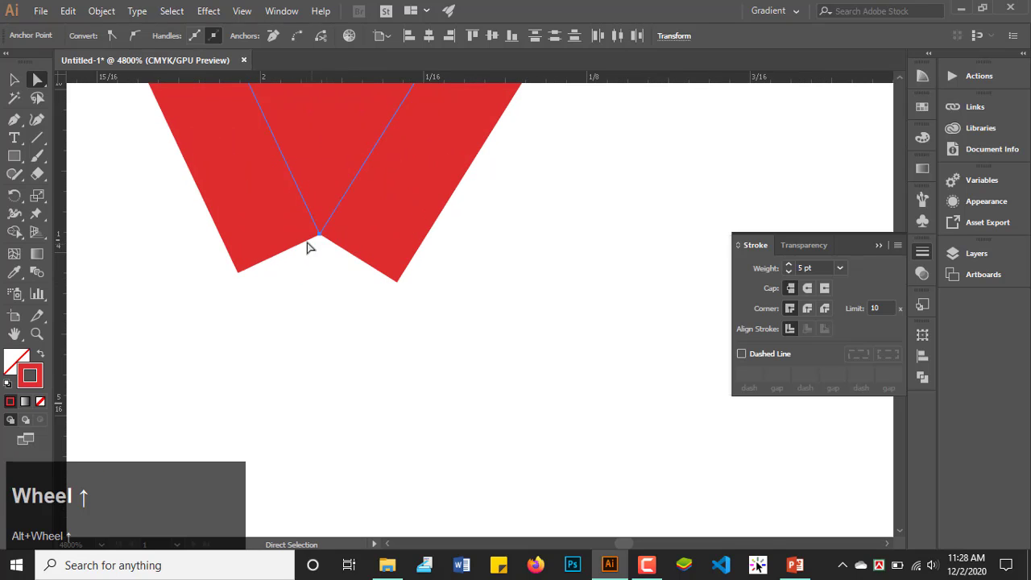
scroll(350, 322, down, 3)
scroll(347, 323, up, 3)
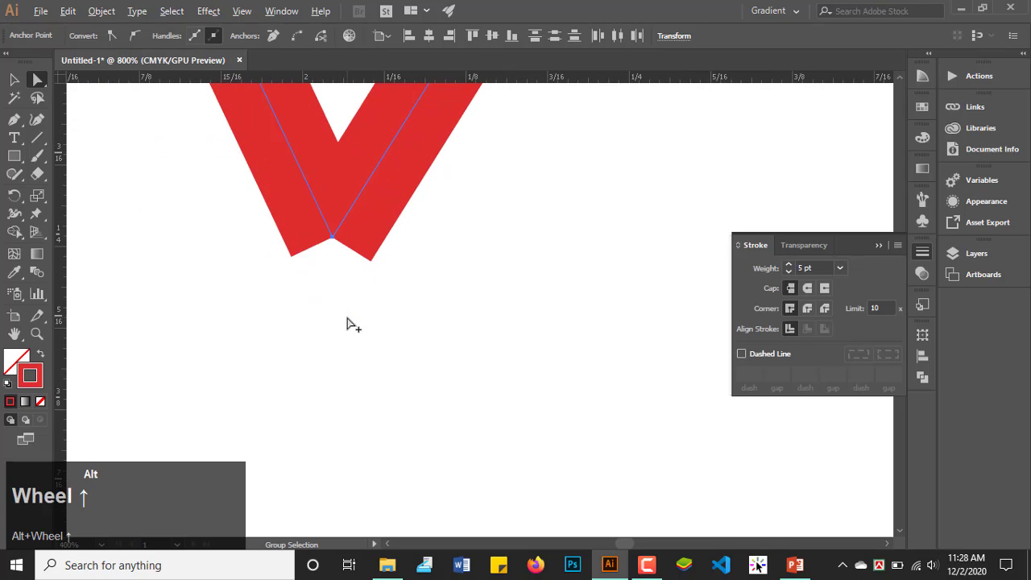
scroll(292, 307, down, 3)
scroll(296, 300, up, 3)
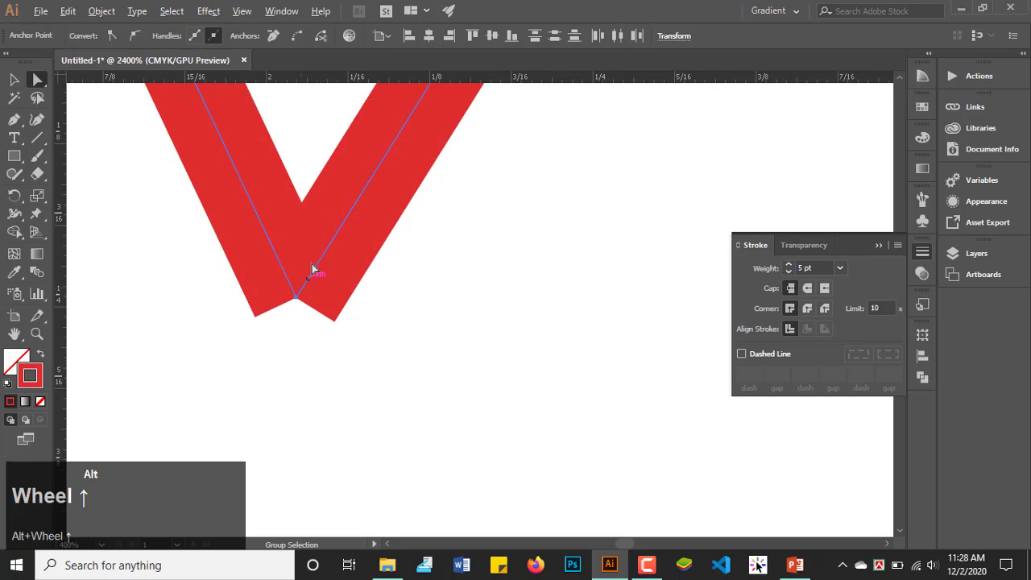
scroll(270, 356, down, 2)
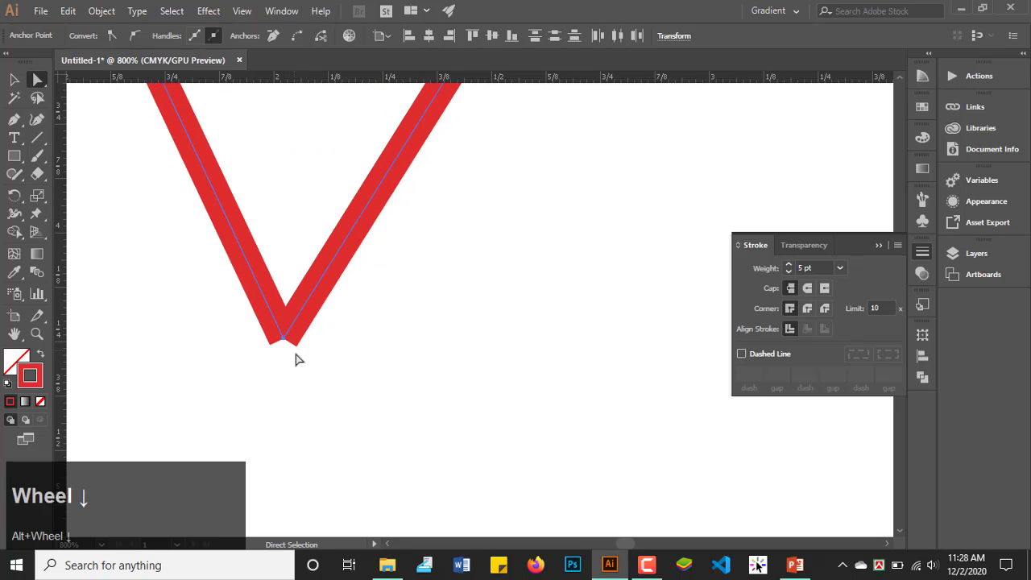
scroll(290, 359, up, 3)
scroll(341, 302, down, 3)
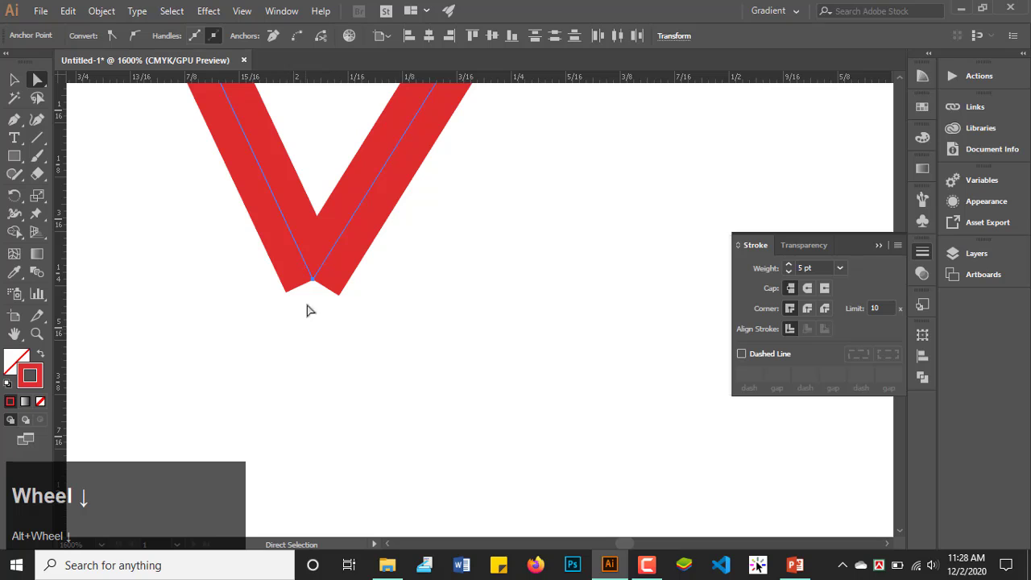
Step: Join the coinciding lower endpoints of the two diagonal lines into one V-shaped path and check the corner
right_click(328, 248)
click(384, 359)
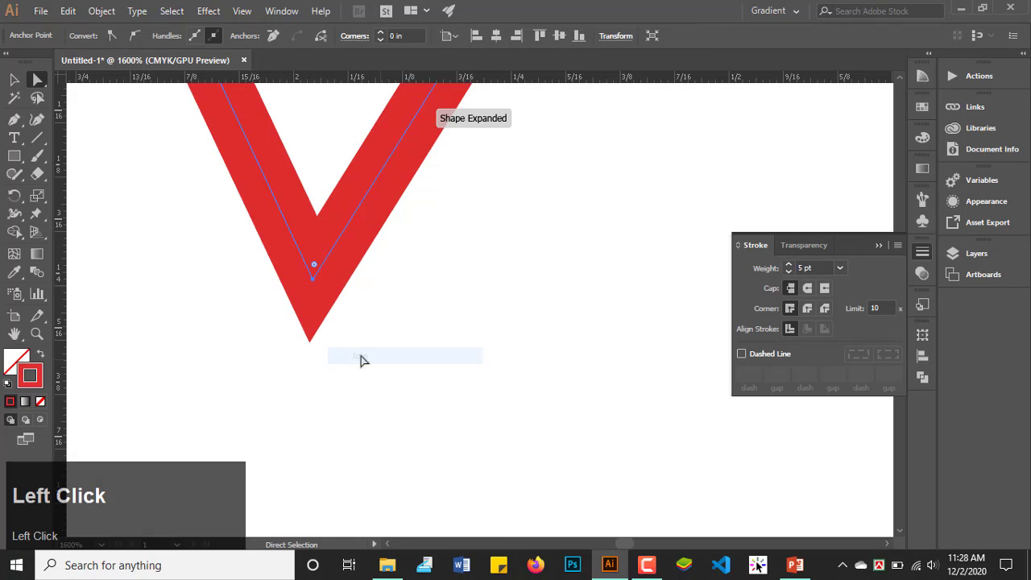
scroll(334, 403, down, 5)
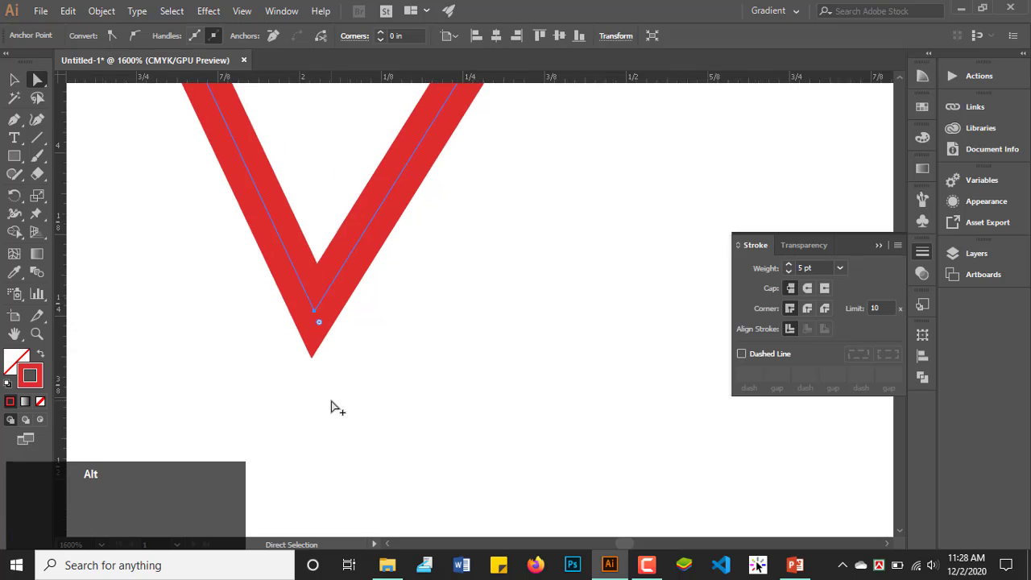
scroll(292, 338, up, 1)
scroll(298, 332, down, 2)
Step: Select the two open endpoints at the heart's upper notch and average them on both axes
scroll(255, 329, down, 4)
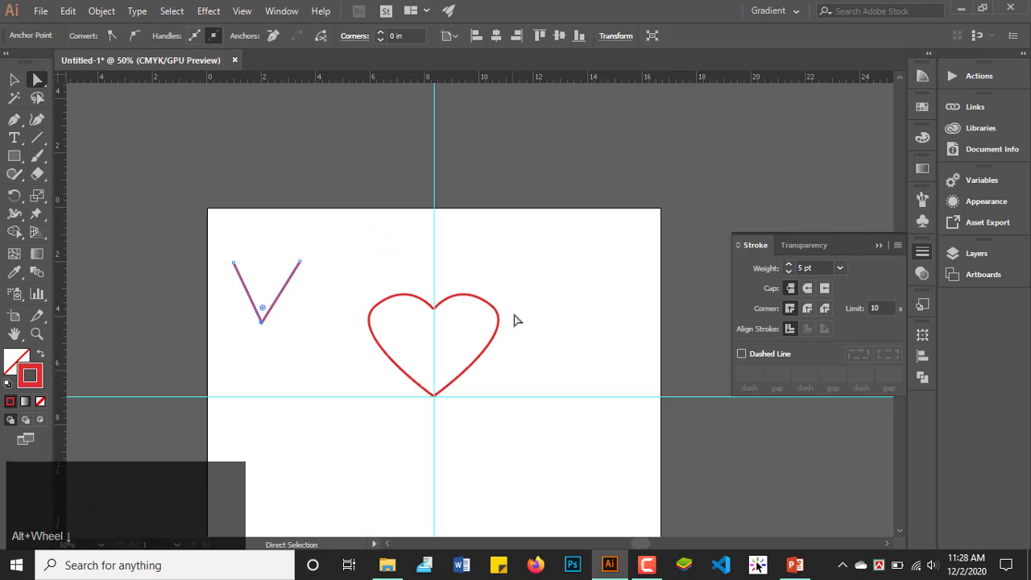
scroll(460, 315, up, 7)
scroll(352, 299, down, 1)
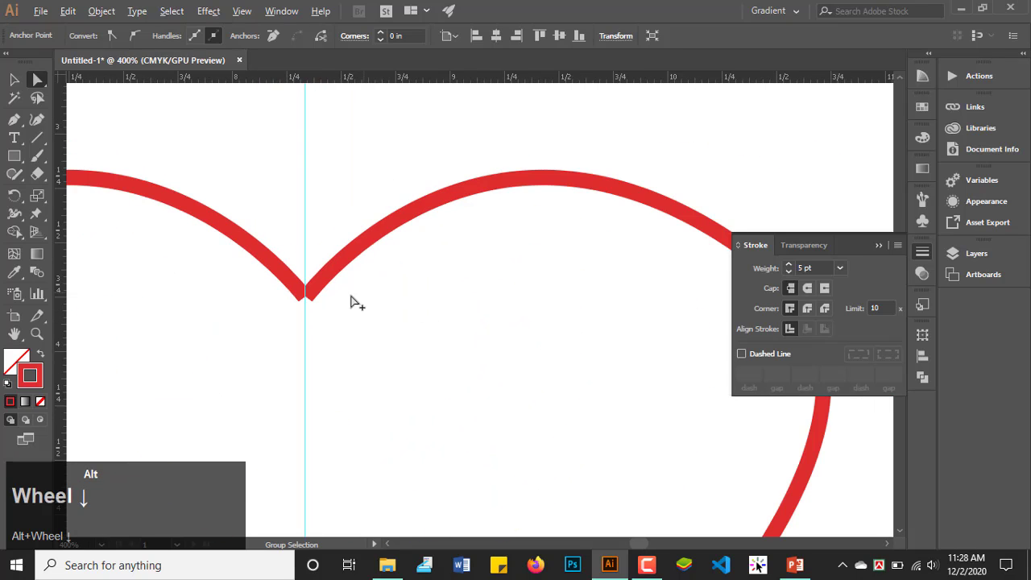
scroll(231, 286, up, 1)
click(407, 299)
drag(407, 299, 293, 330)
scroll(318, 295, up, 2)
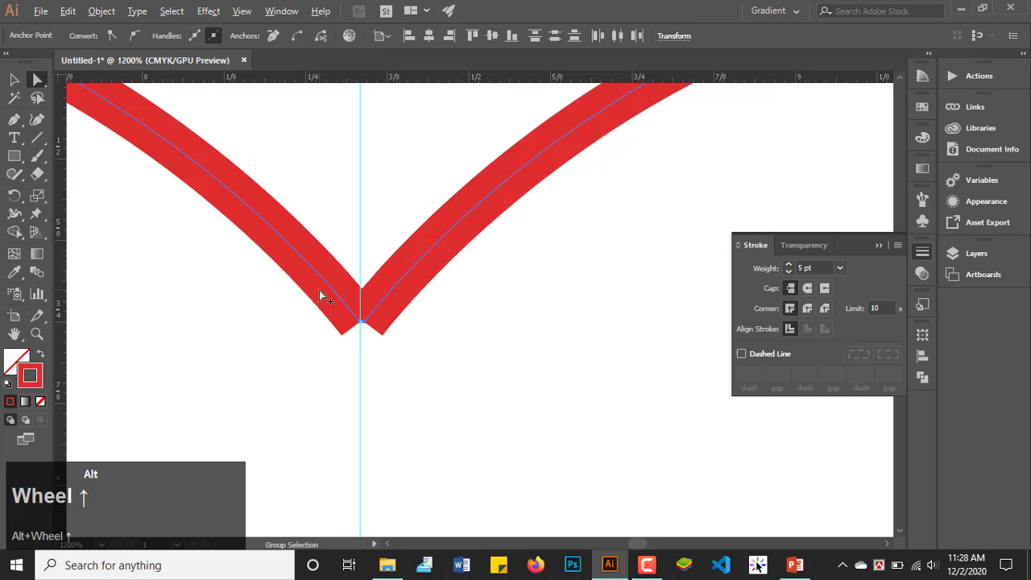
right_click(375, 307)
click(404, 129)
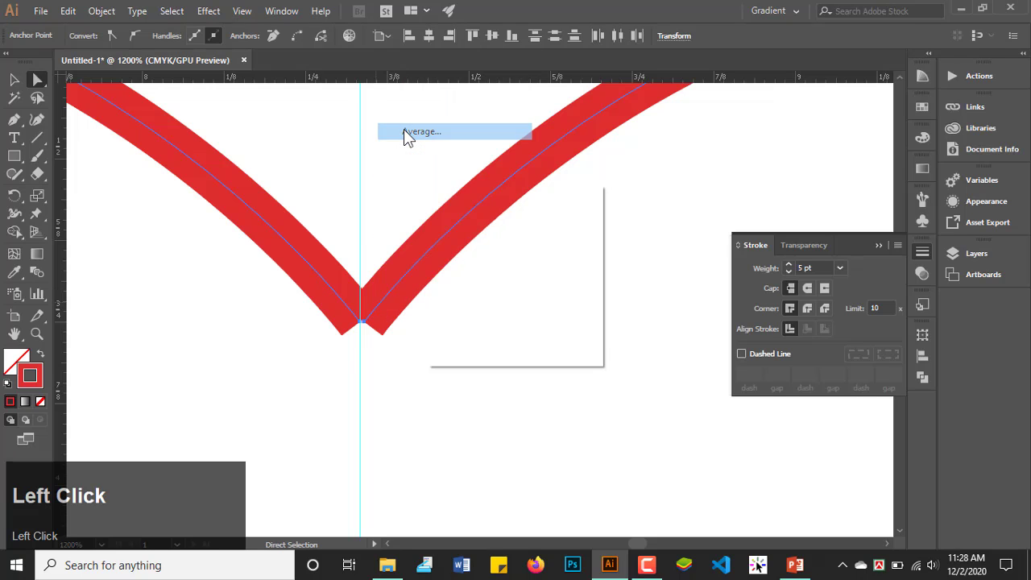
click(469, 325)
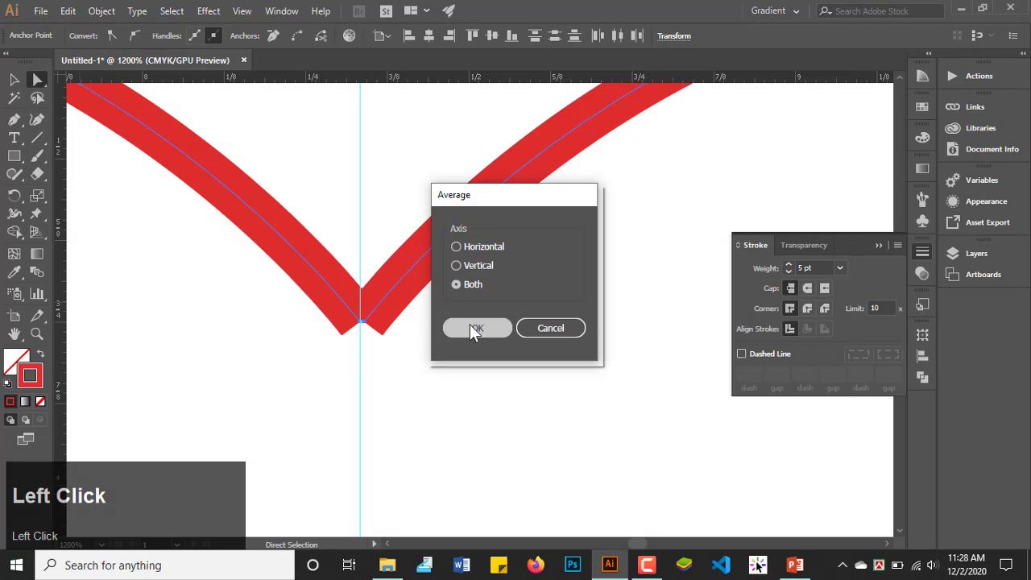
Step: Join the averaged endpoints at the heart's upper notch
right_click(366, 299)
click(398, 362)
scroll(411, 334, down, 1)
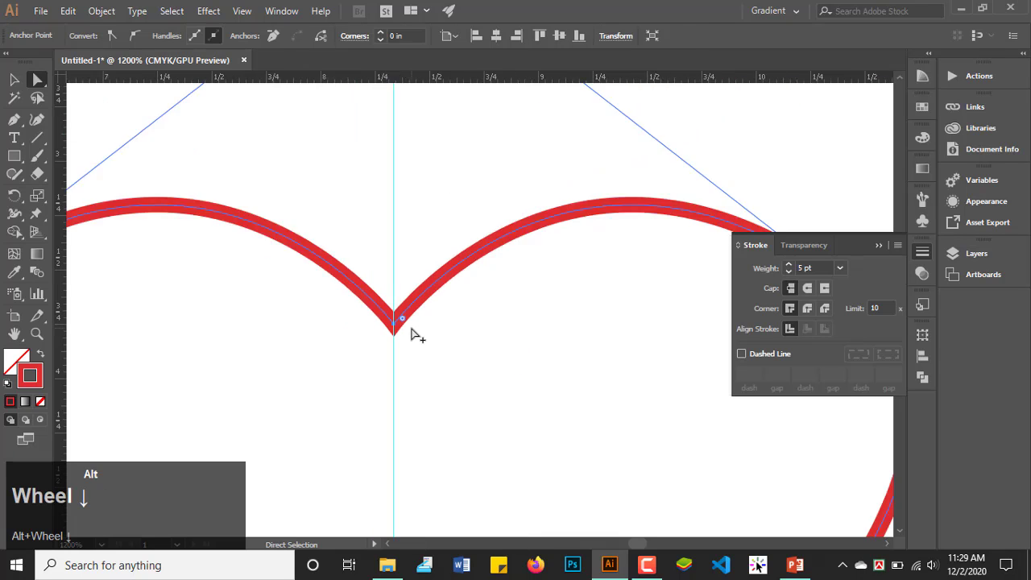
Step: Select the two open endpoints at the heart's lower tip and average them on both axes
scroll(411, 332, down, 2)
scroll(409, 354, down, 2)
scroll(407, 375, up, 3)
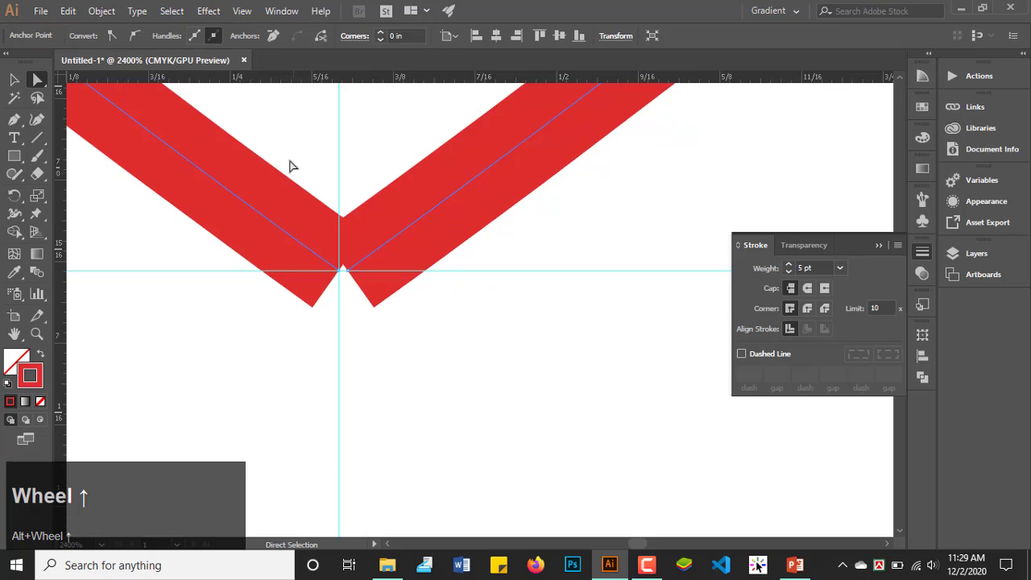
drag(291, 157, 405, 344)
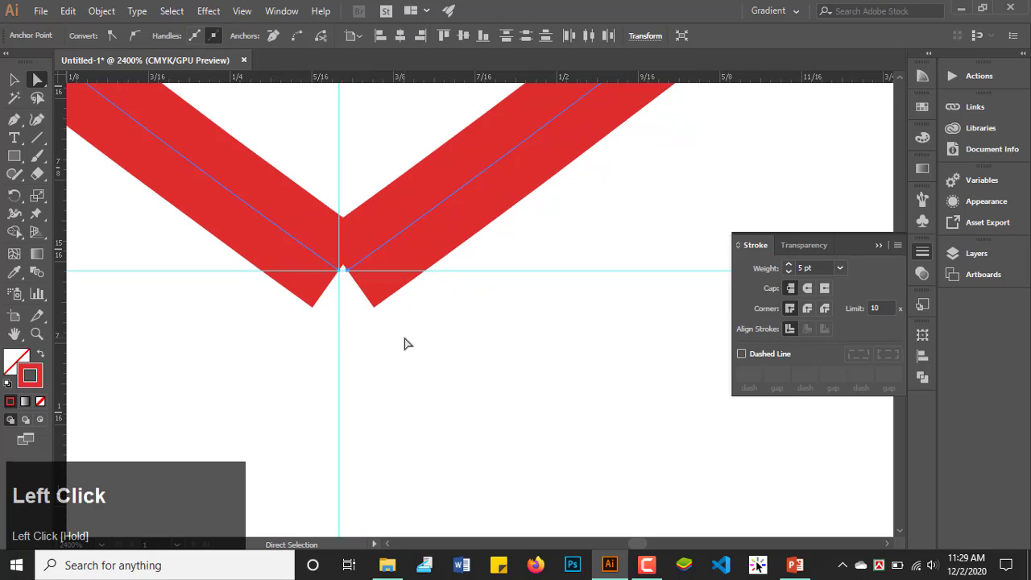
right_click(371, 250)
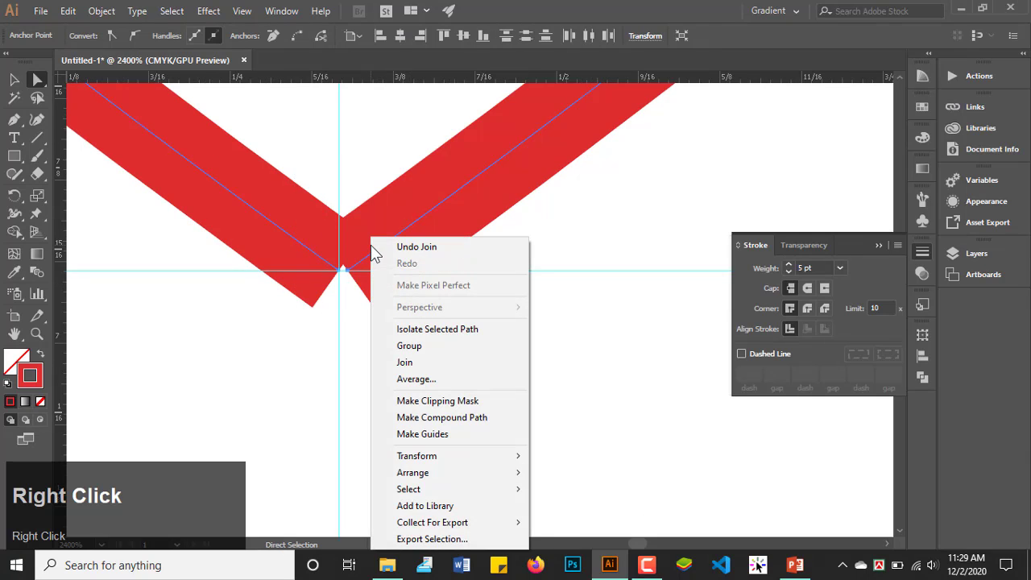
click(414, 374)
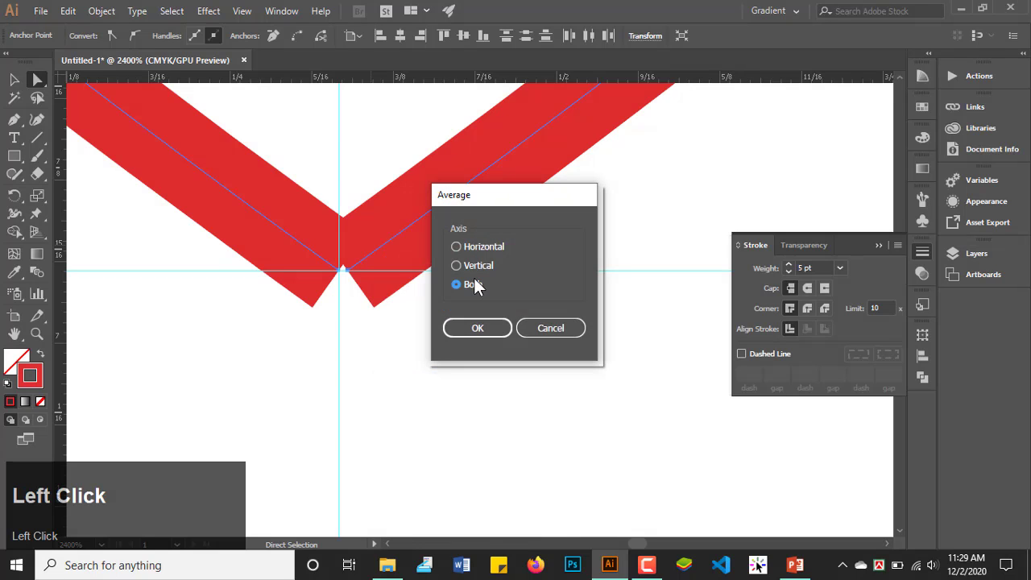
click(476, 286)
click(476, 329)
Step: Join the averaged endpoints at the heart's lower tip to close the outline
right_click(397, 266)
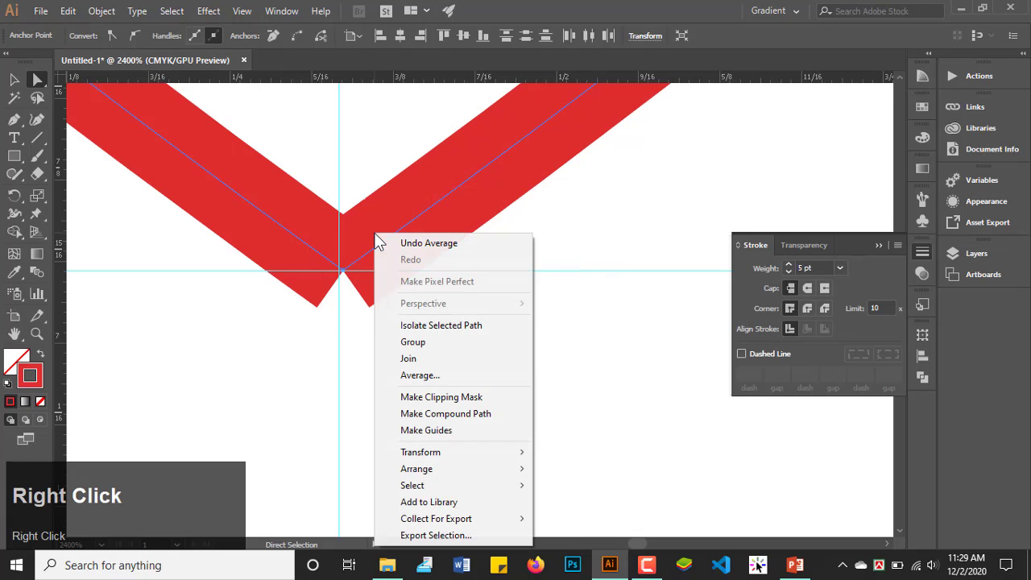
click(427, 357)
alt+scroll(426, 361, down, 3)
alt+scroll(425, 361, down, 5)
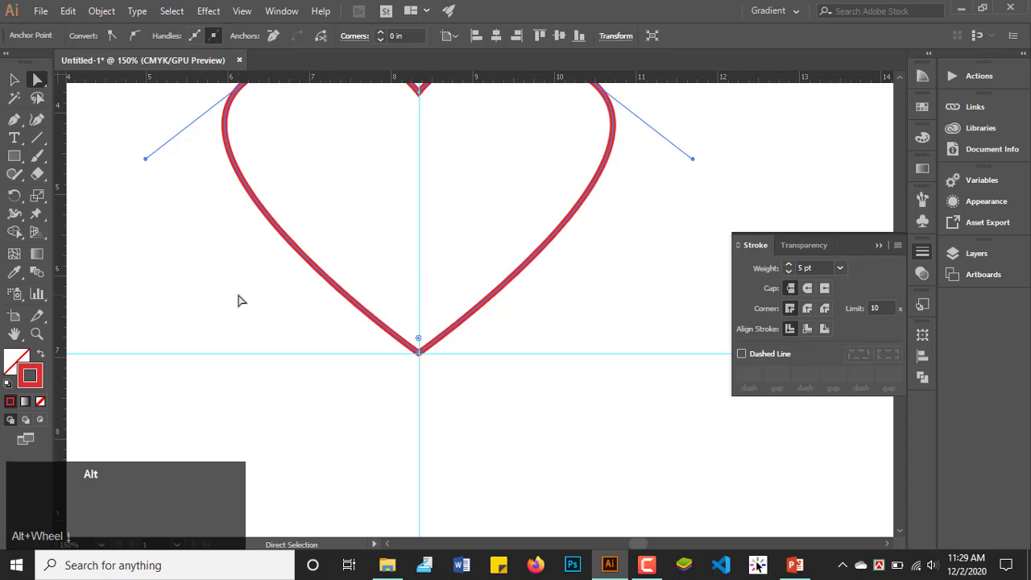
alt+scroll(242, 290, down, 2)
alt+scroll(265, 228, up, 1)
Step: Move the closed heart about 3 in to the right, clear of the vertical guide, and deselect it to check the outline
click(14, 79)
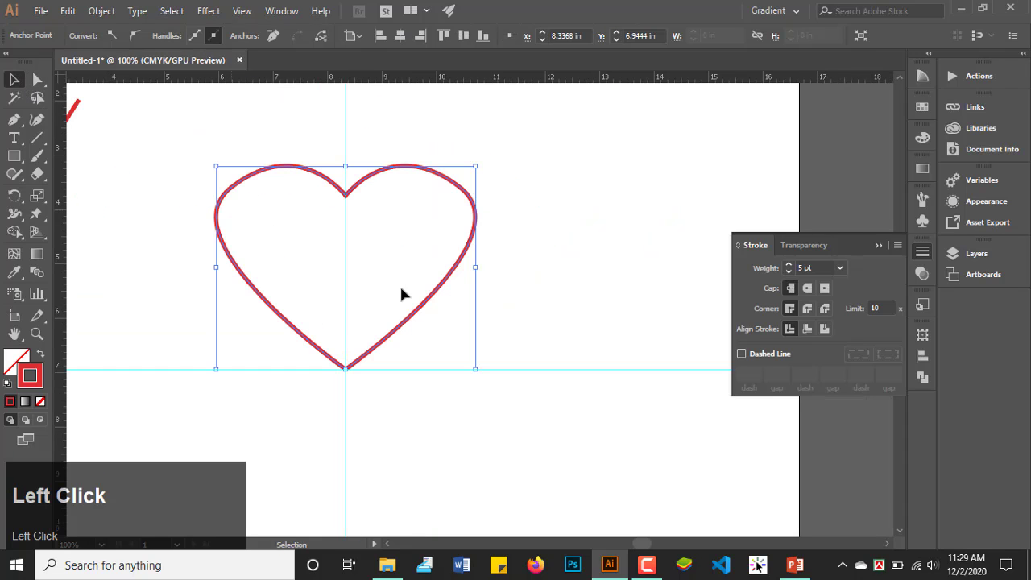
drag(375, 178, 544, 172)
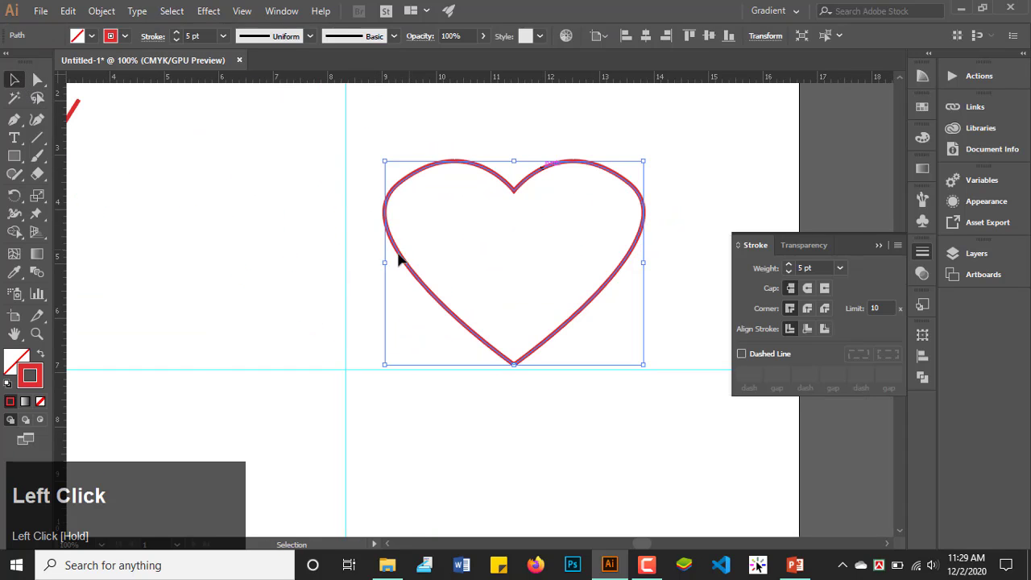
alt+scroll(688, 201, up, 1)
click(556, 247)
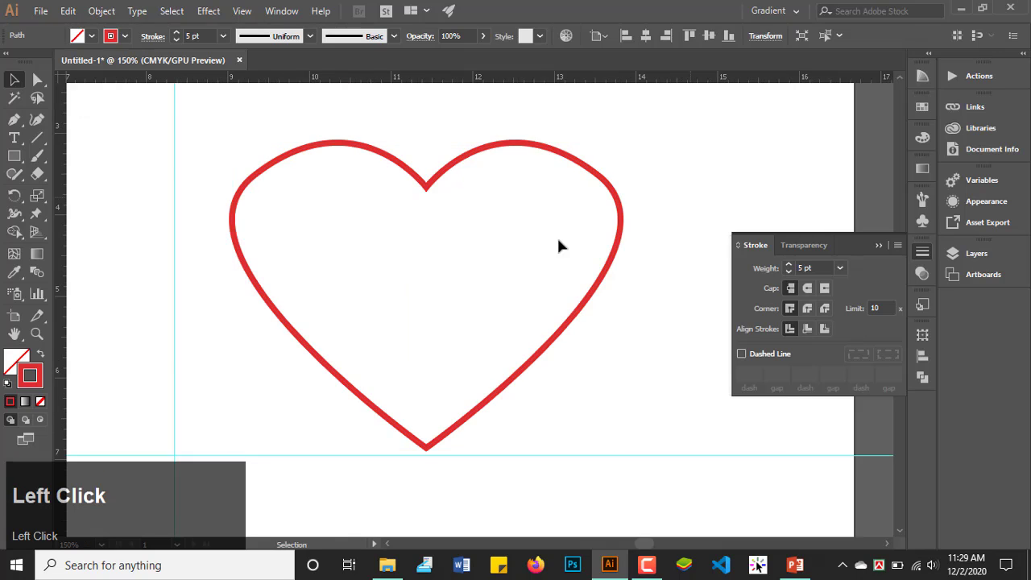
alt+scroll(479, 269, down, 1)
alt+scroll(588, 233, down, 1)
alt+scroll(518, 218, up, 2)
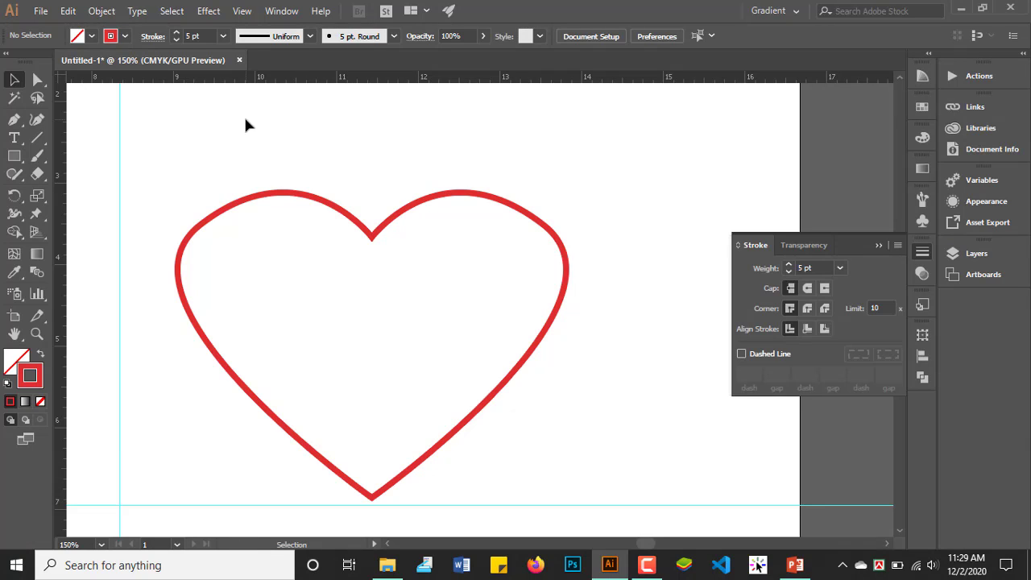
Step: Round the heart's left lobe by pulling the upper direction handle of its left side anchor up and slightly outward with Direct Selection
click(37, 78)
click(194, 227)
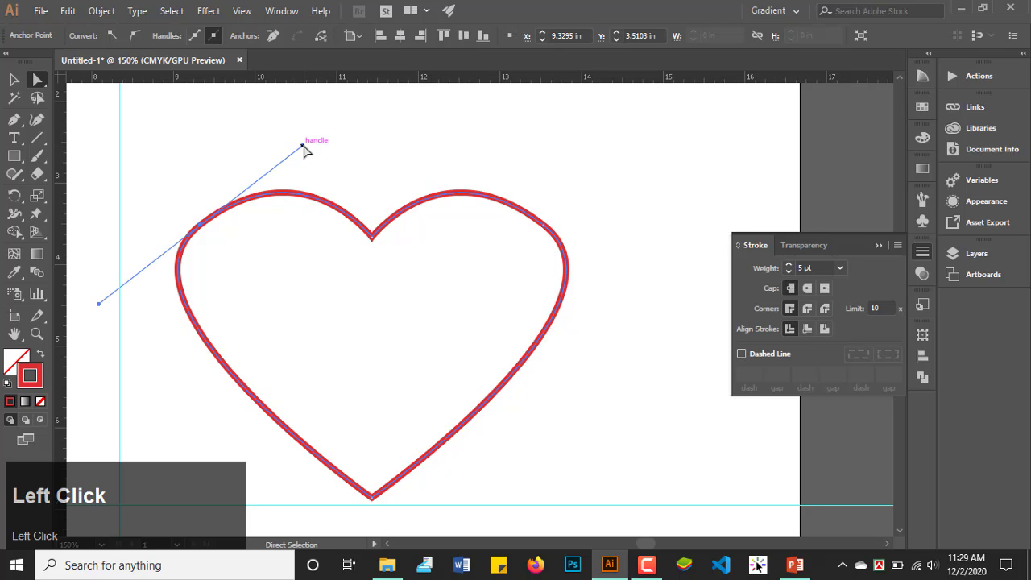
drag(303, 147, 286, 128)
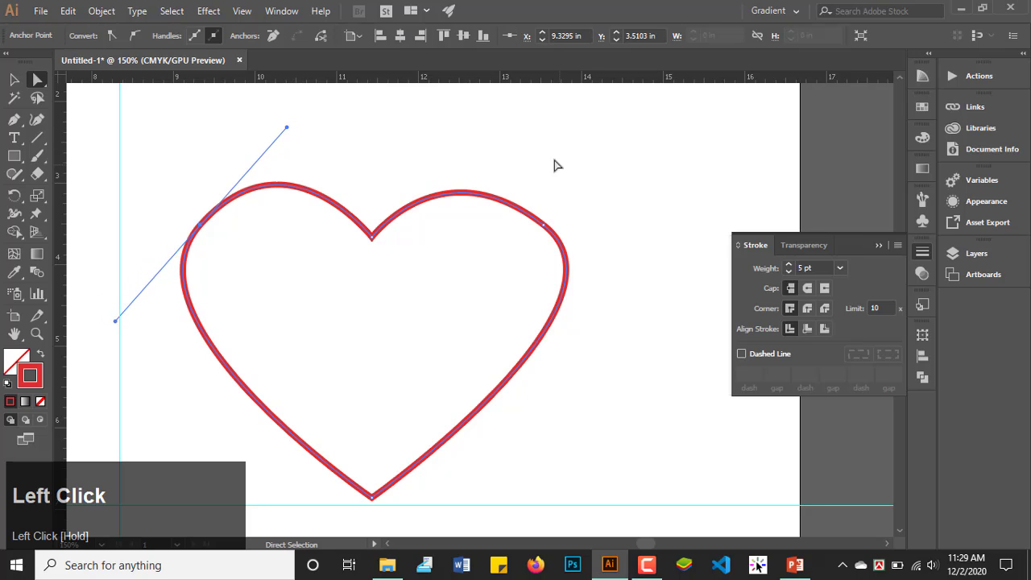
Step: Reshape the heart's right lobe to match the left by raising its right side anchor's upper direction handle, and deselect the heart
click(551, 227)
drag(441, 147, 461, 134)
click(609, 202)
scroll(545, 212, down, 3)
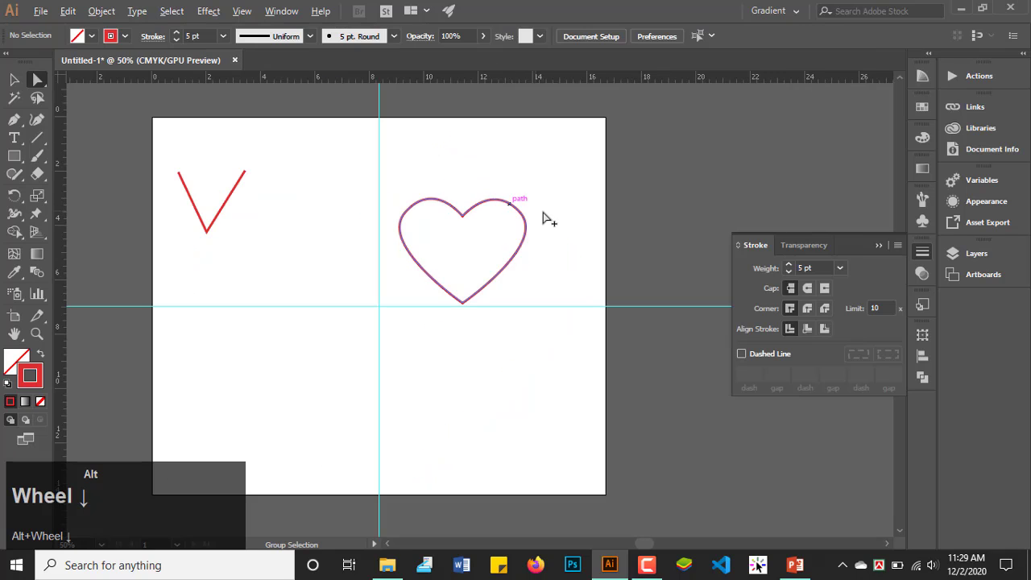
Step: Select the heart outline and swap its fill and stroke so it has a solid red fill and no stroke
scroll(546, 218, up, 2)
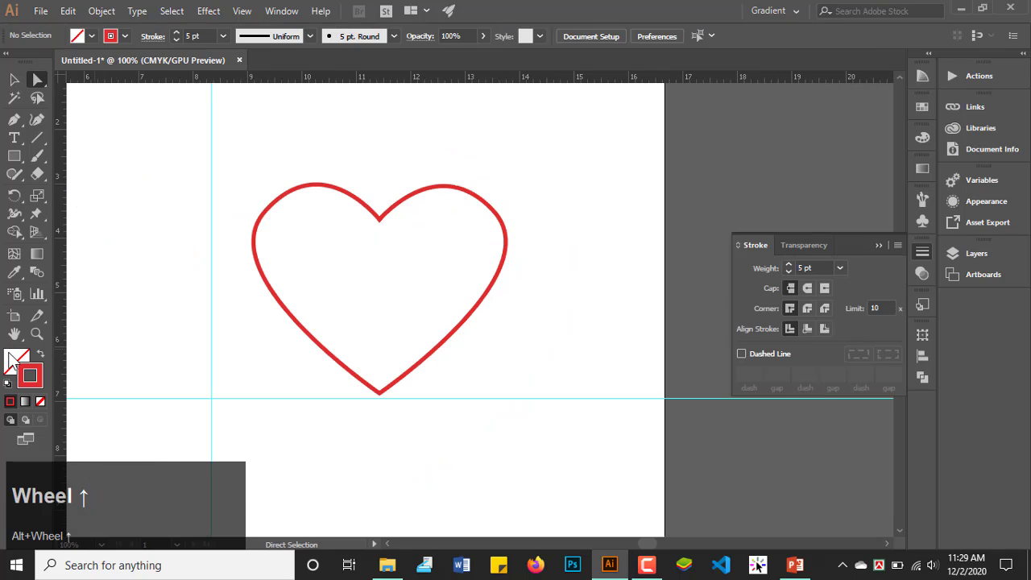
scroll(28, 353, down, 1)
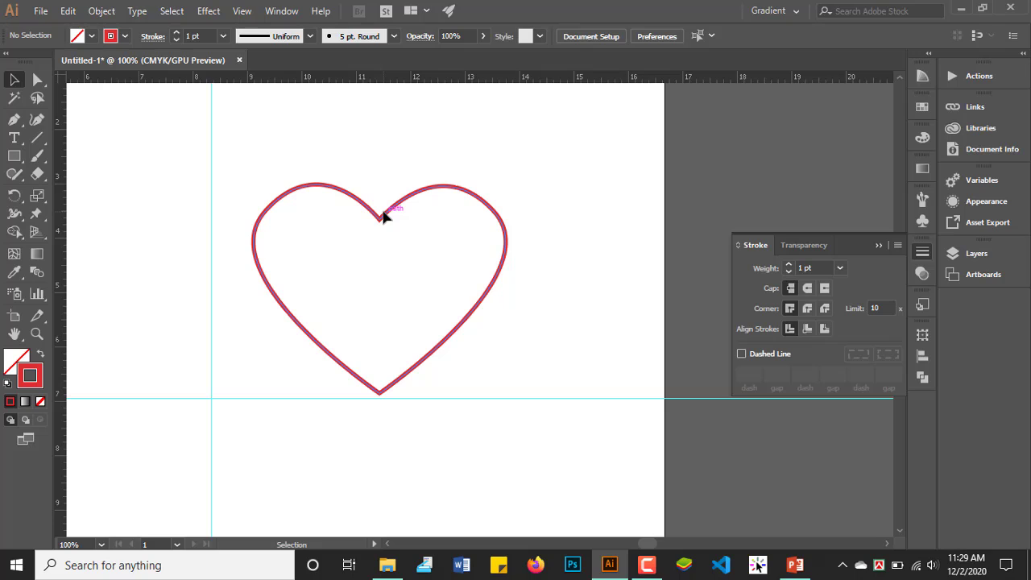
drag(366, 166, 405, 233)
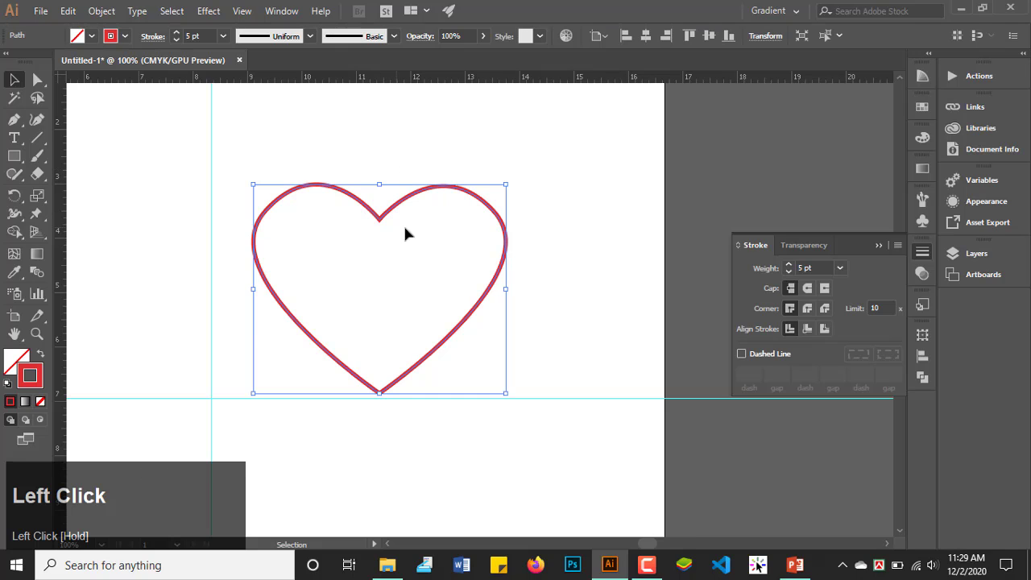
click(41, 358)
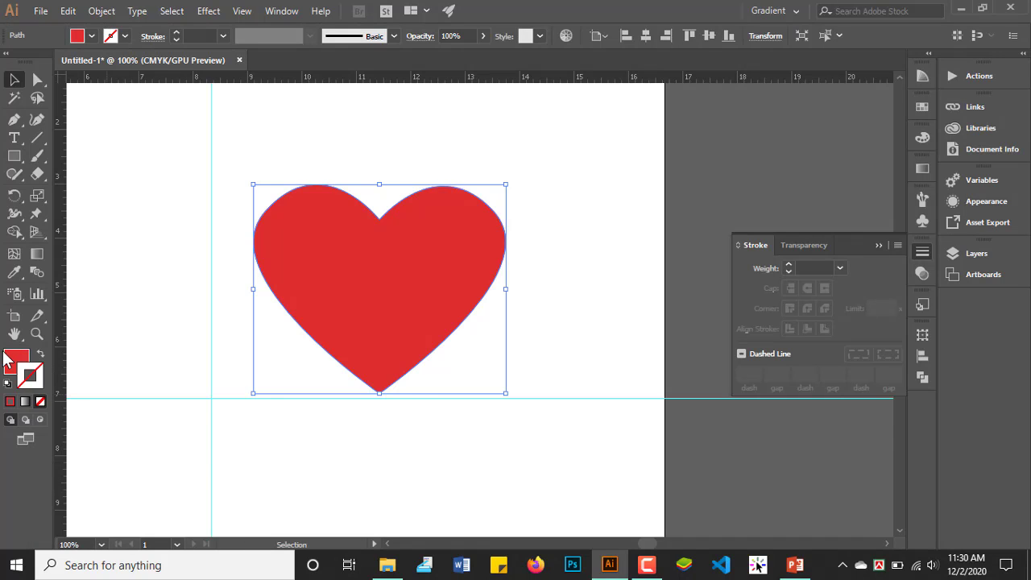
Step: Move the filled heart off the artboard, beyond its right edge, and deselect it
scroll(523, 262, down, 3)
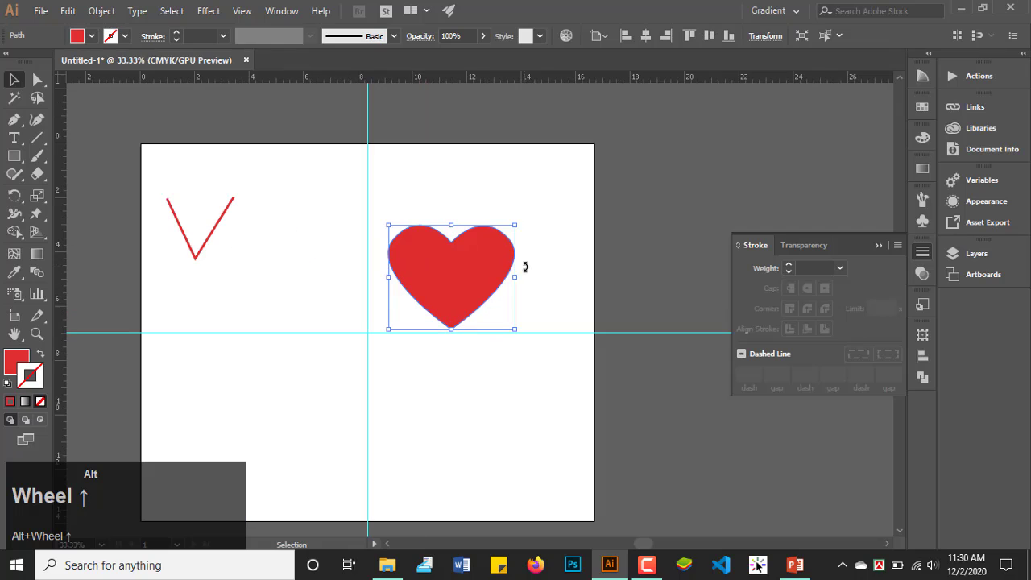
scroll(524, 267, up, 1)
drag(417, 274, 643, 184)
click(610, 365)
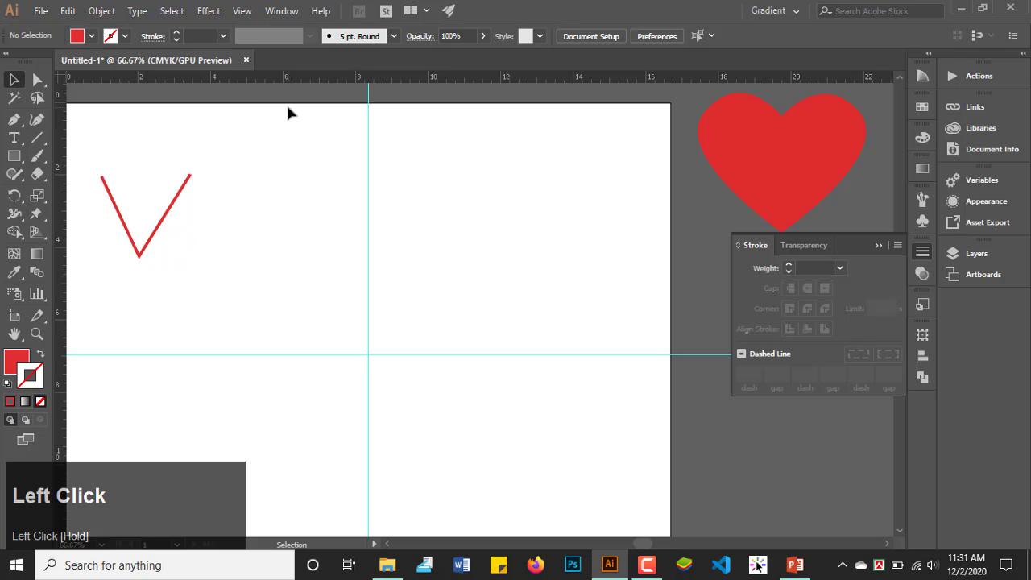
Step: Remove both sample lines forming the V and set the drawing colours to no fill with a red stroke
drag(288, 108, 92, 265)
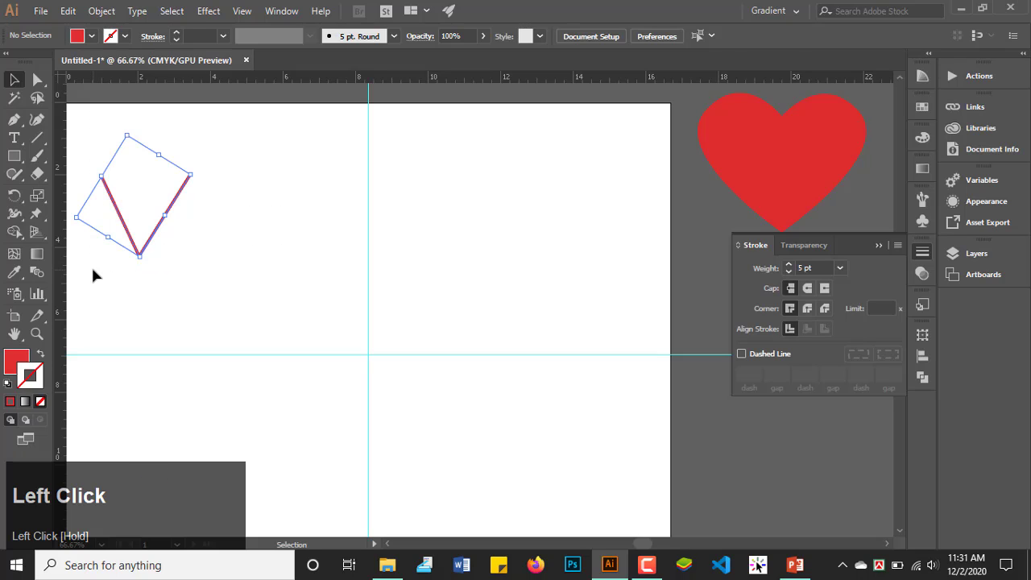
key(x)
click(93, 276)
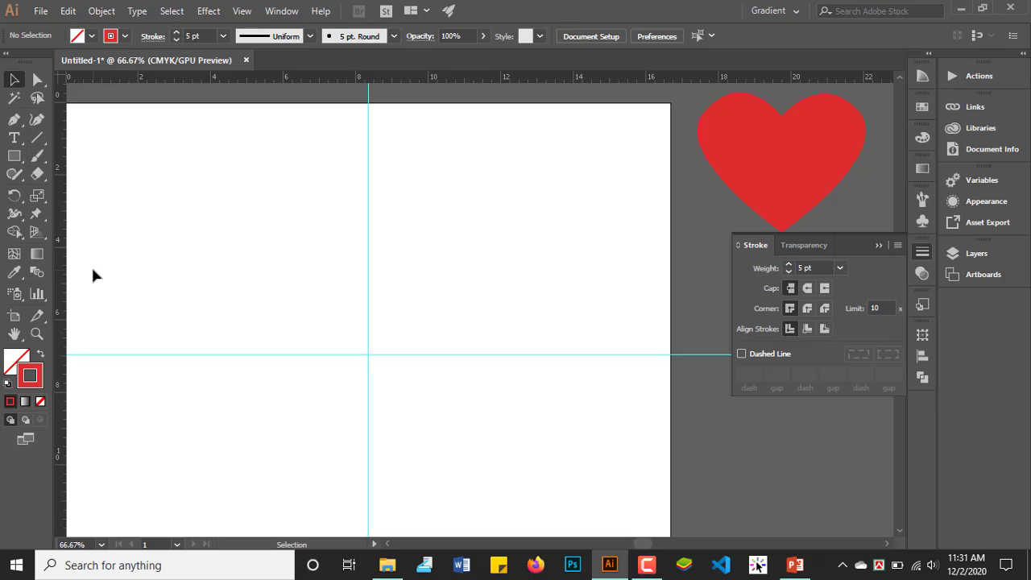
Step: Start a tree's left half with the Pen at the vertical guide: a 45° downward edge and a horizontal inward return about 1.2 in long
click(14, 119)
scroll(290, 164, up, 1)
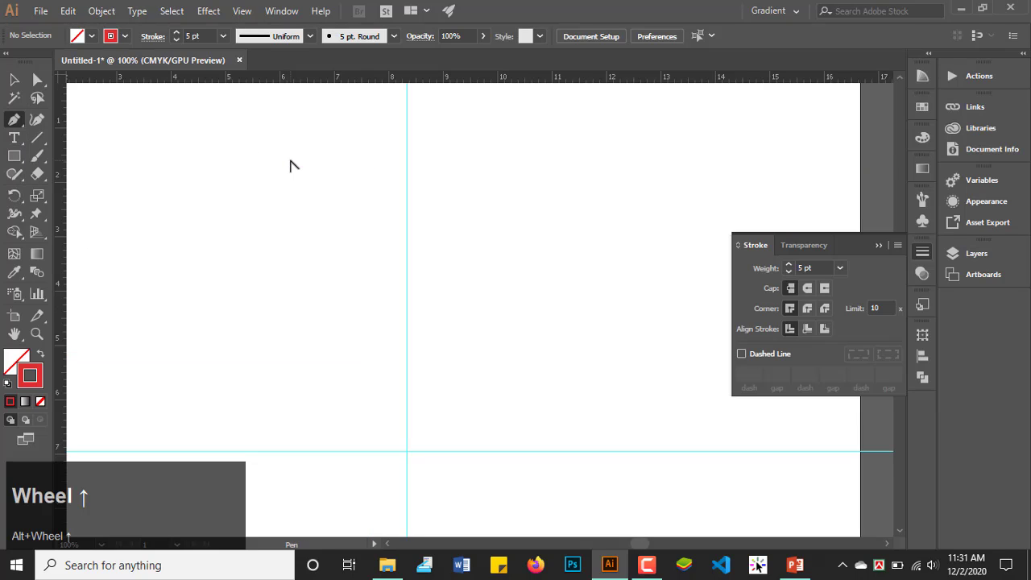
click(406, 150)
shift+click(267, 235)
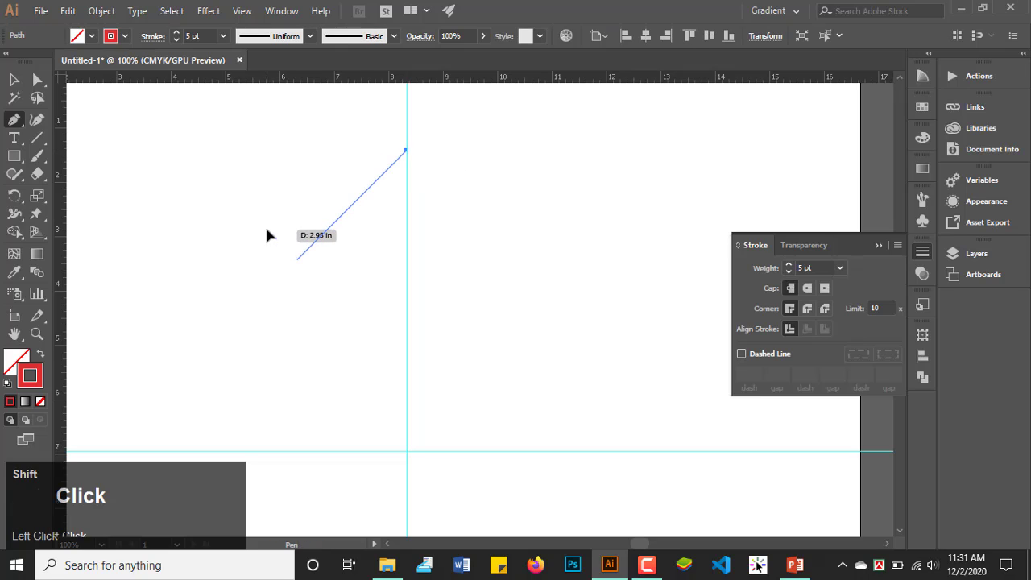
shift+click(361, 259)
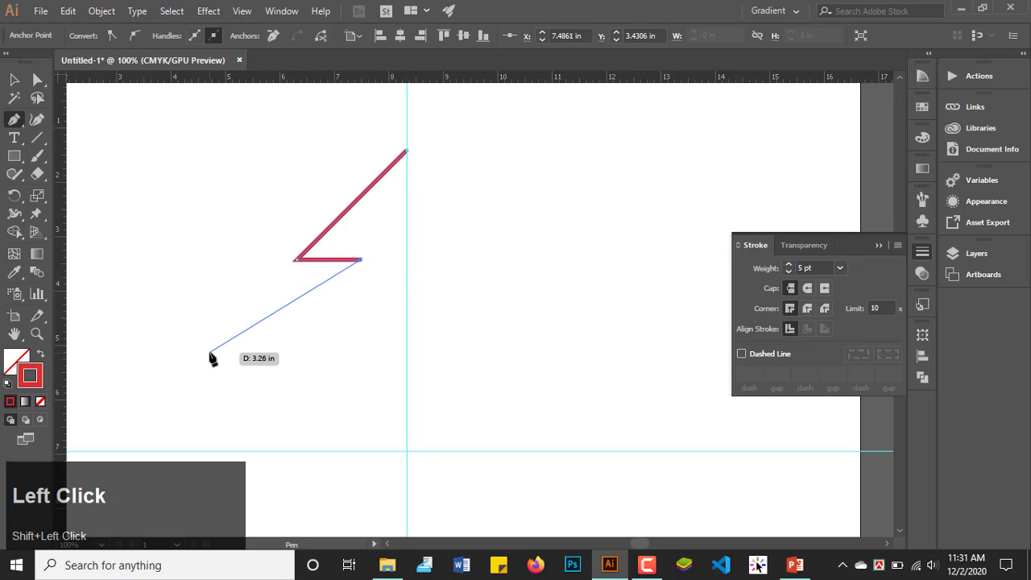
Step: Continue the path with two wider branch tiers, their horizontal returns about 2 in and 3.9 in long
click(216, 368)
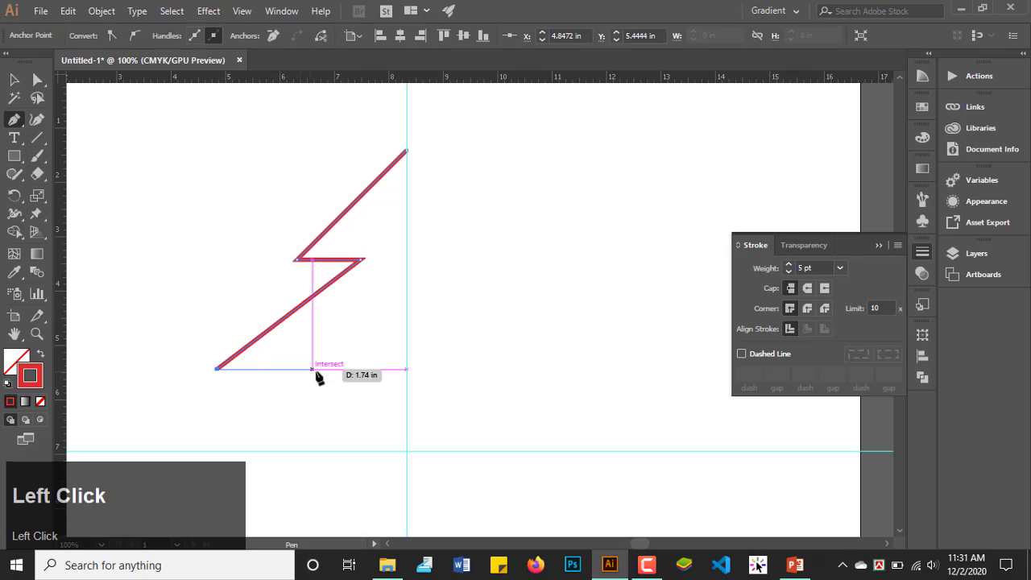
shift+click(325, 369)
scroll(330, 371, down, 1)
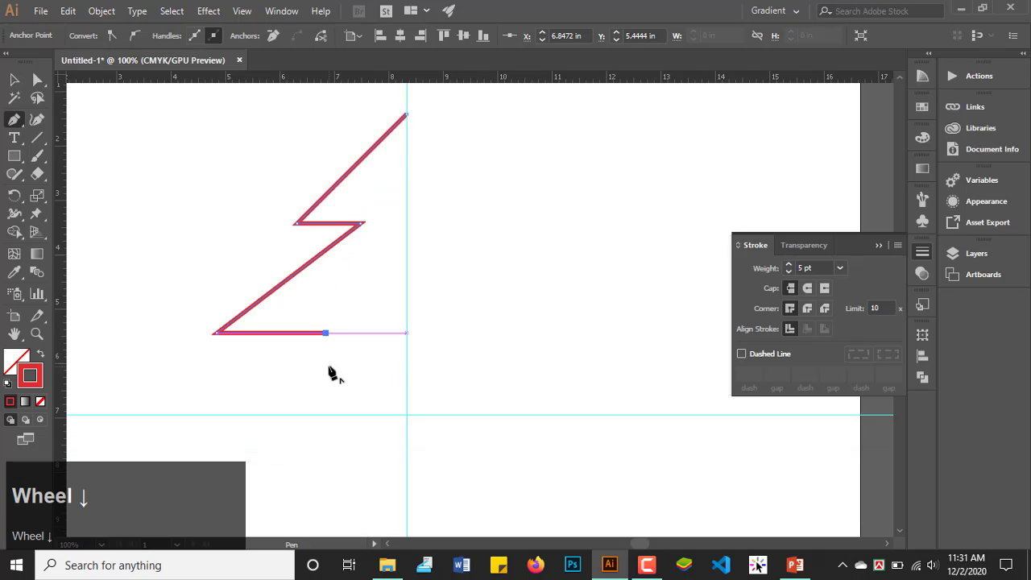
scroll(331, 371, down, 4)
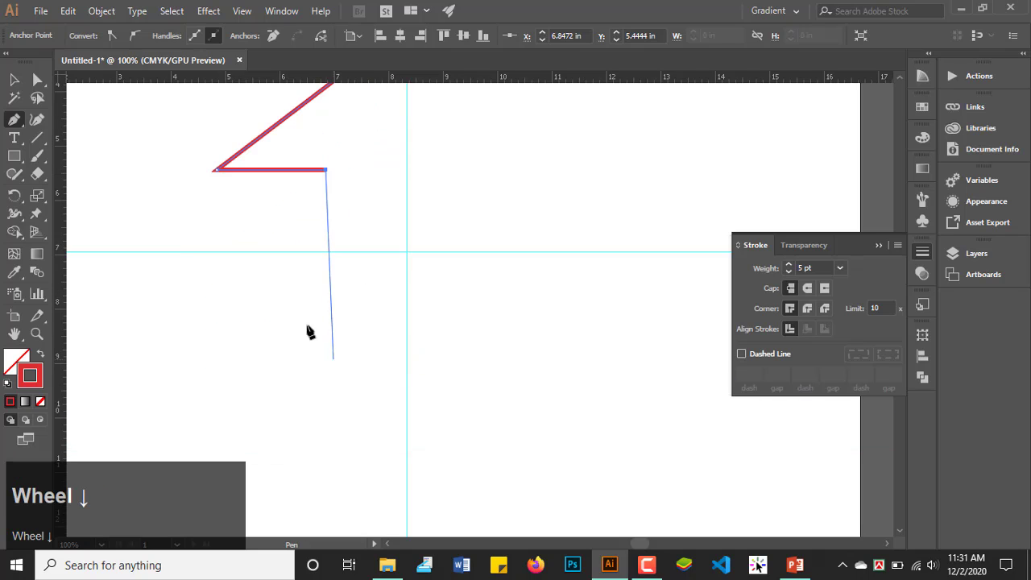
click(137, 284)
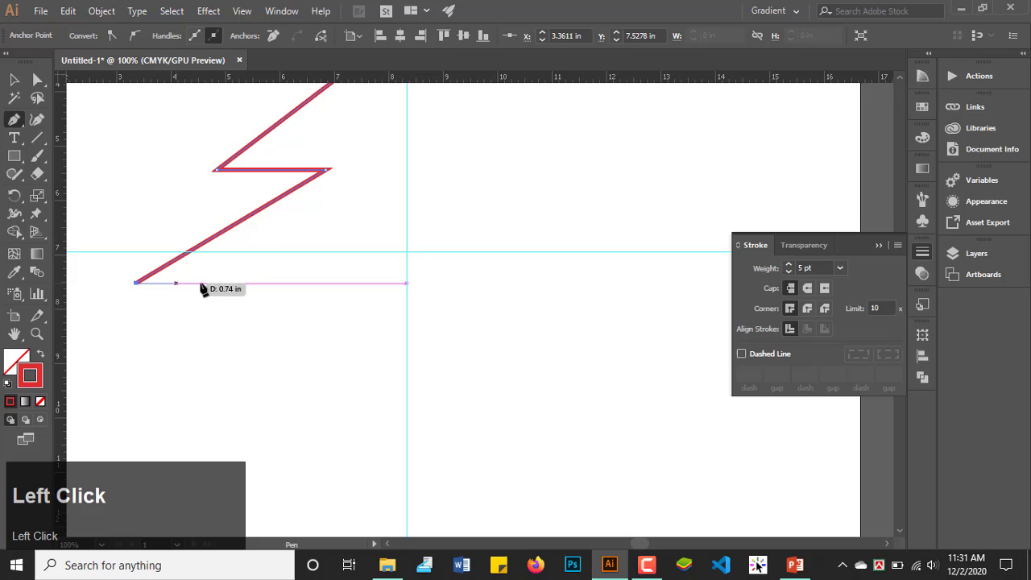
click(349, 284)
Step: Draw the curved trunk flaring outward at its foot, add a straight base back to the vertical guide, and deselect the half tree
scroll(351, 289, down, 4)
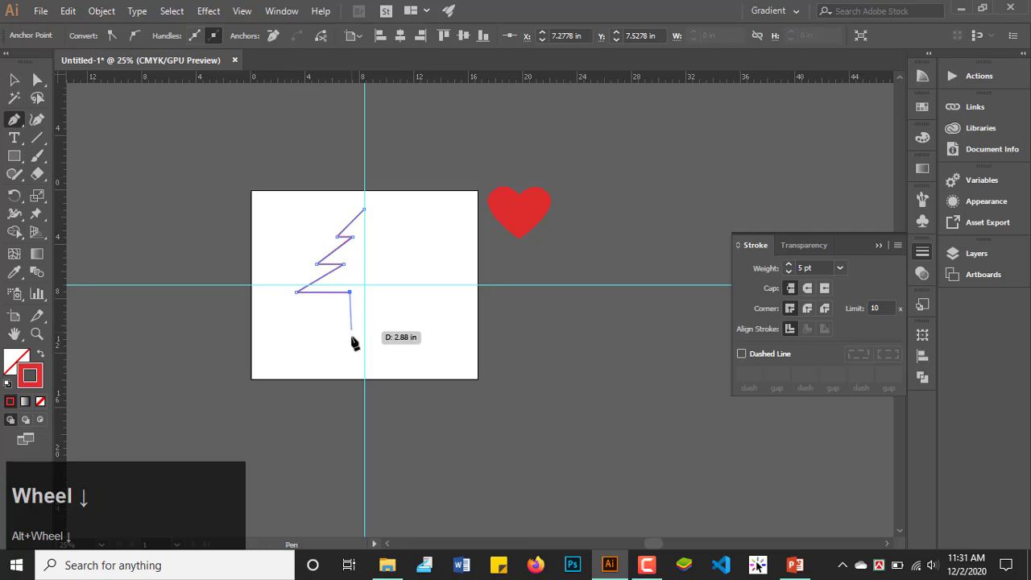
drag(343, 351, 290, 355)
key(space)
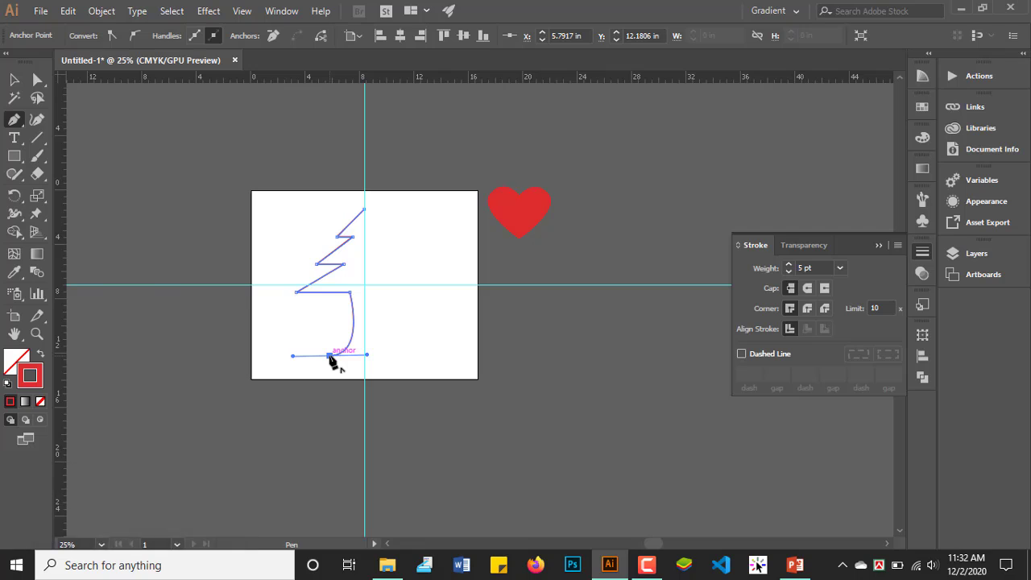
drag(331, 355, 364, 356)
click(16, 77)
click(303, 243)
Step: Select the half tree and create a copy of it reflected across the vertical axis
key(ctrl+plus)
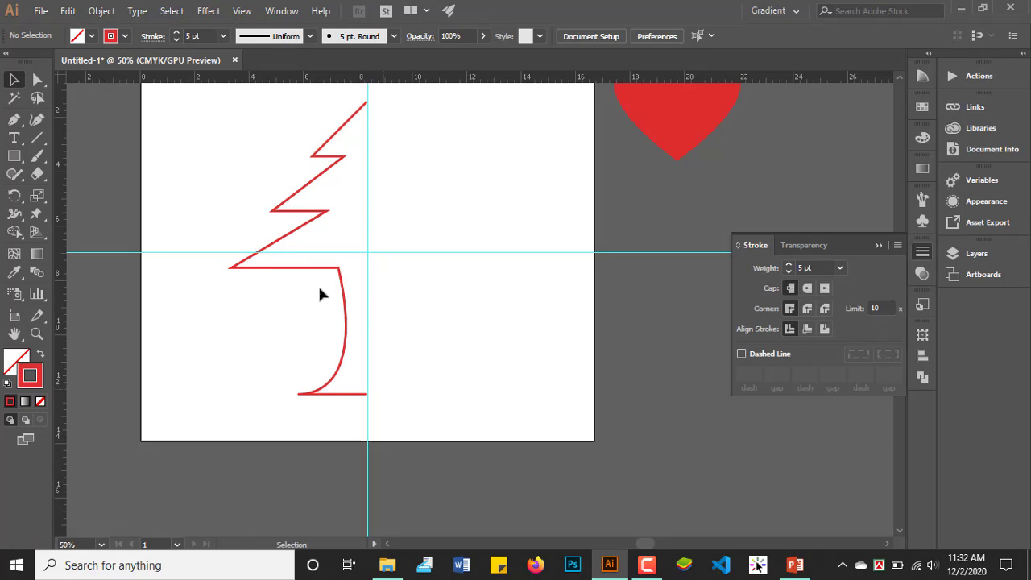
drag(264, 151, 316, 227)
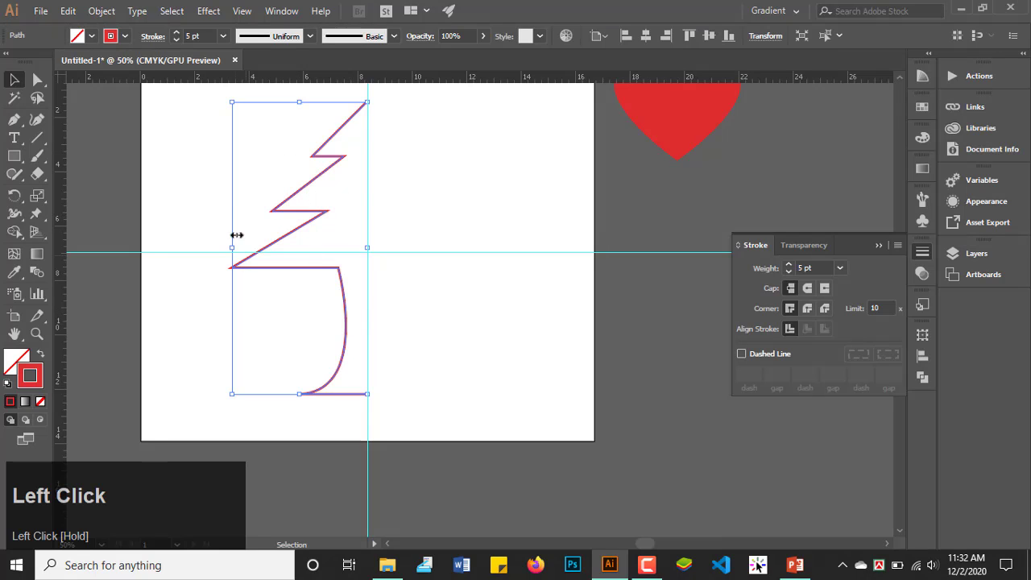
right_click(262, 121)
click(340, 337)
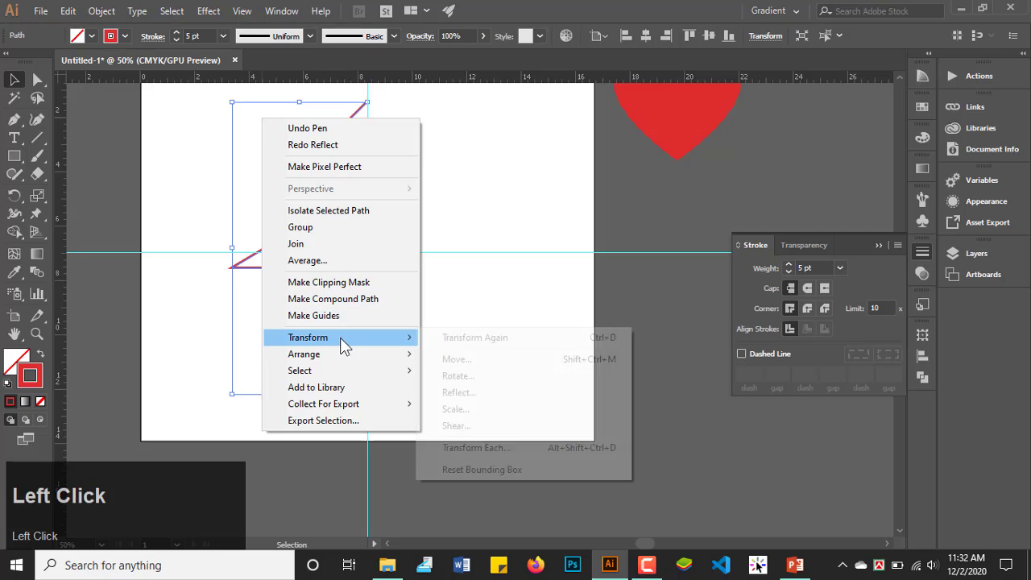
click(473, 393)
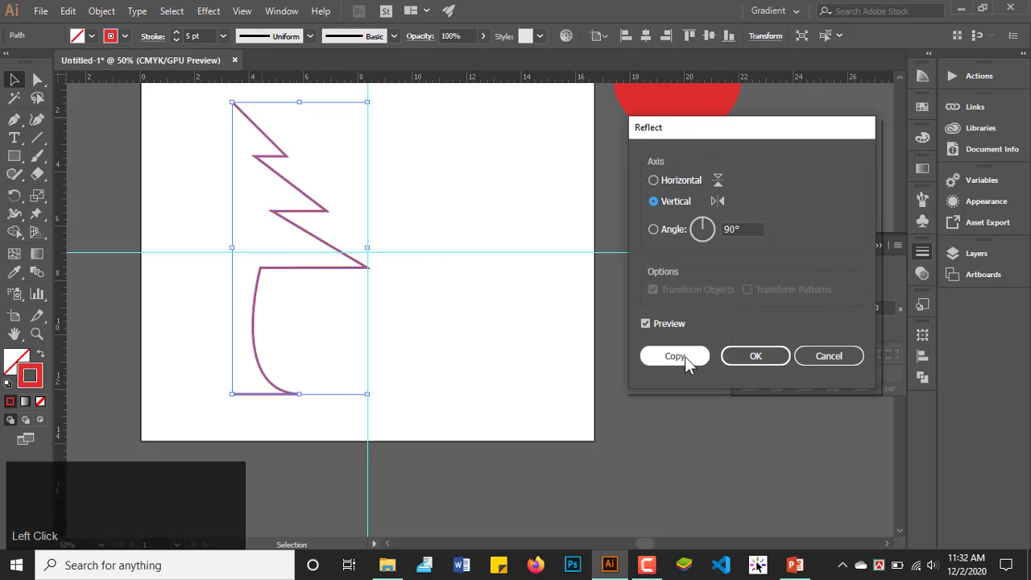
click(685, 356)
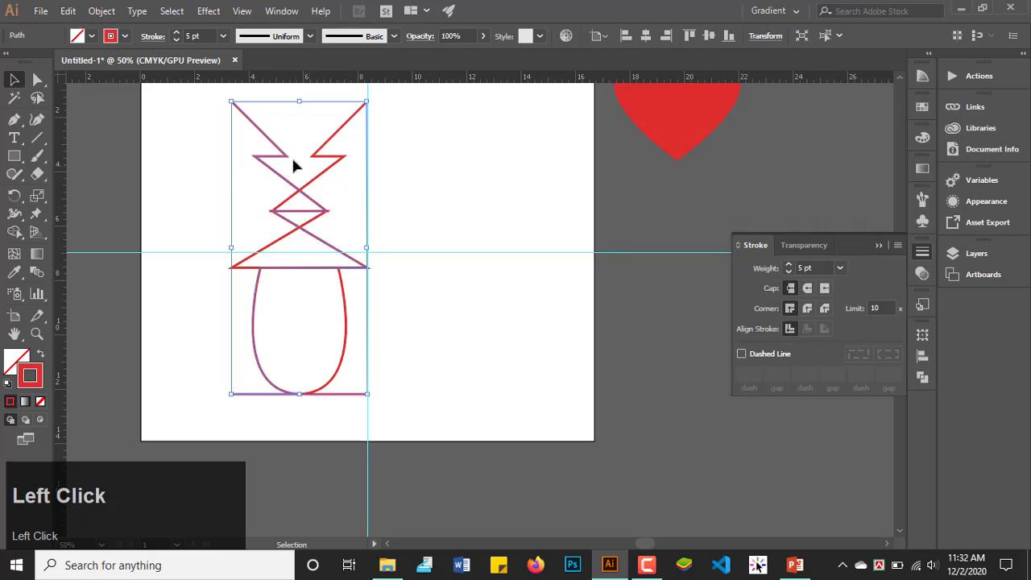
Step: Move the mirrored half about 4.98 in horizontally to meet the original at the vertical guide, and deselect it
drag(284, 157, 420, 164)
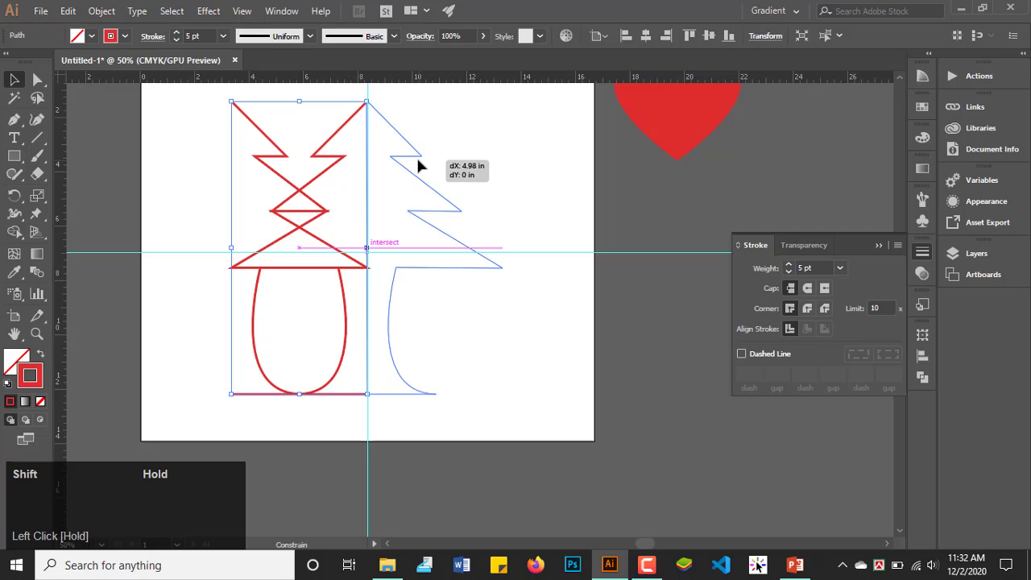
drag(418, 166, 418, 168)
click(559, 202)
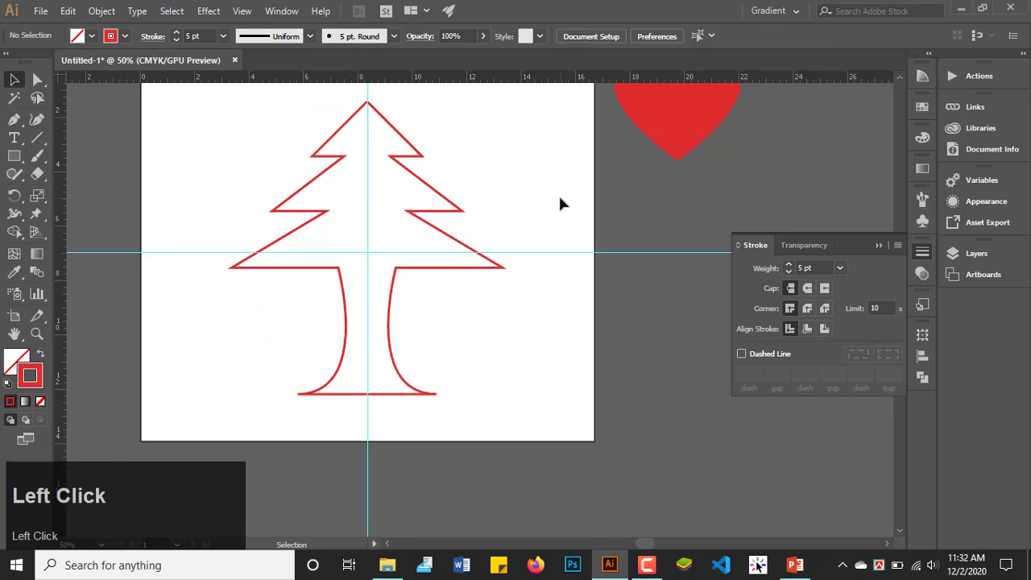
Step: Try to average the two tree halves on both axes with the whole paths selected by the Selection tool
scroll(451, 184, up, 2)
alt+scroll(390, 189, up, 6)
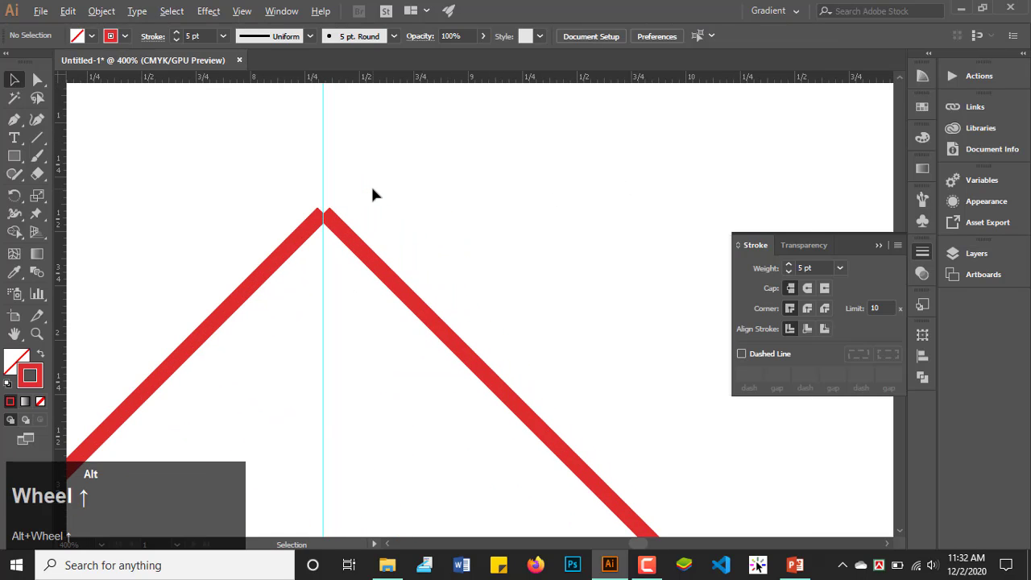
click(37, 79)
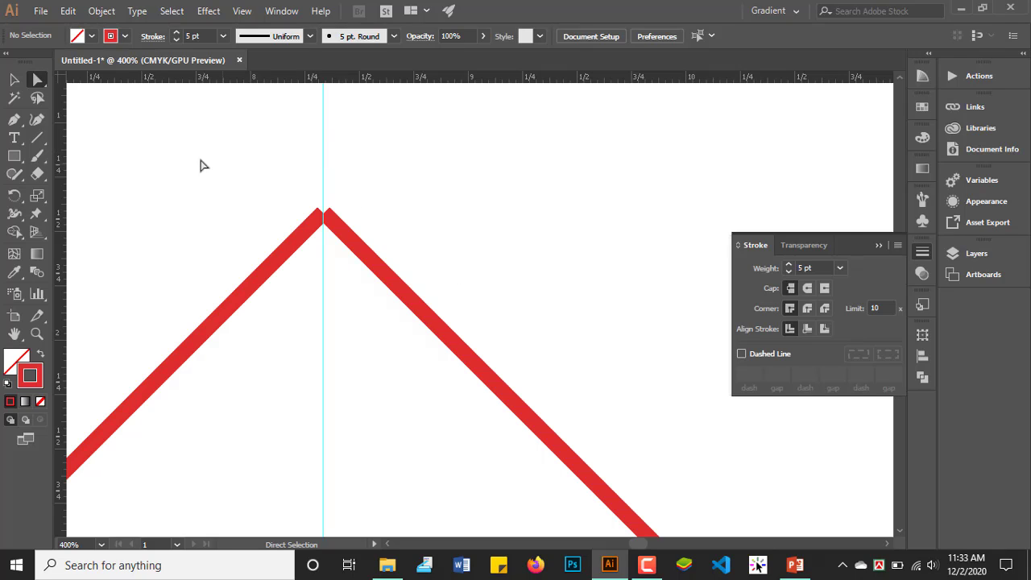
click(13, 81)
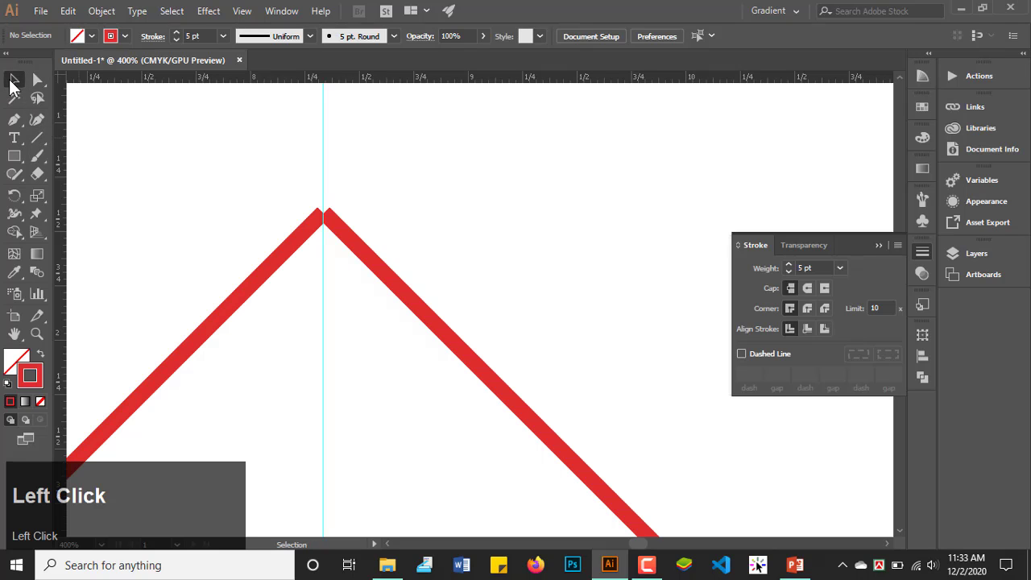
drag(350, 282, 350, 282)
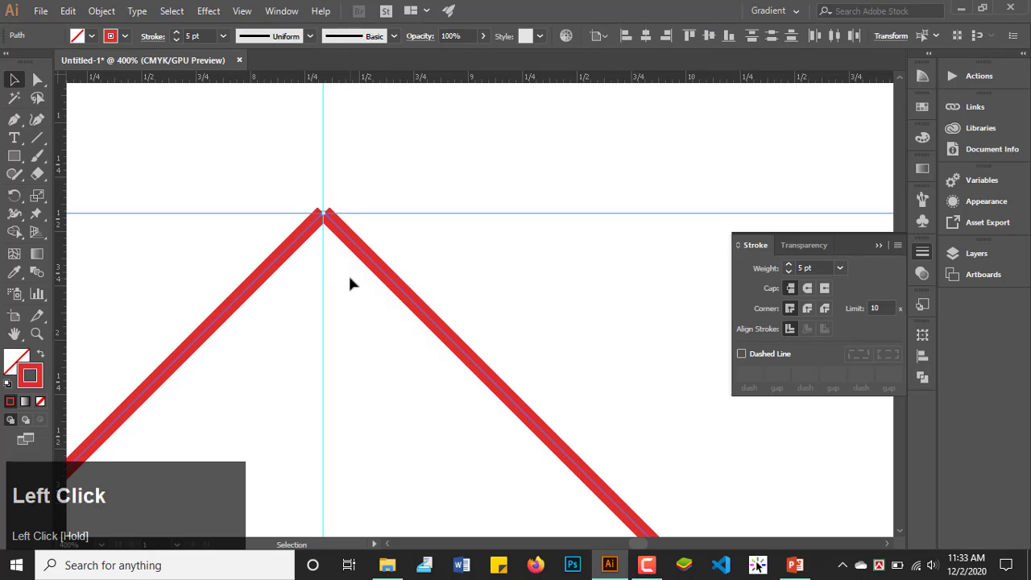
right_click(356, 238)
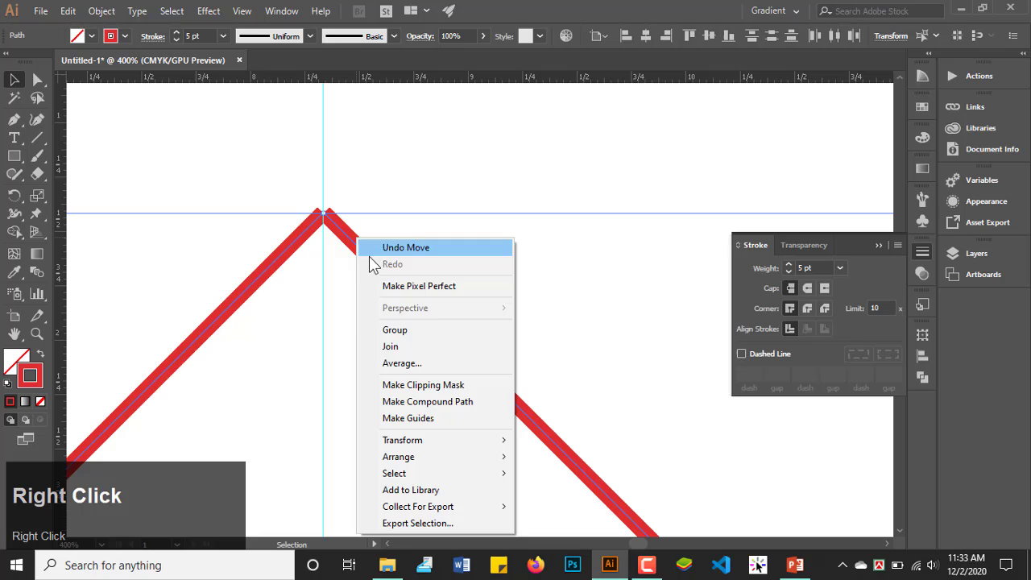
click(417, 364)
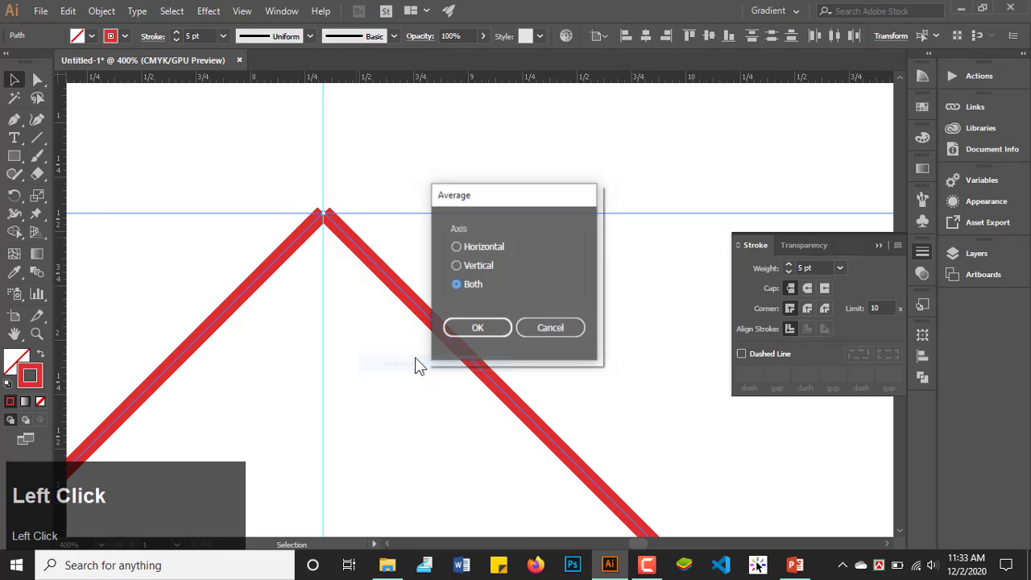
click(488, 333)
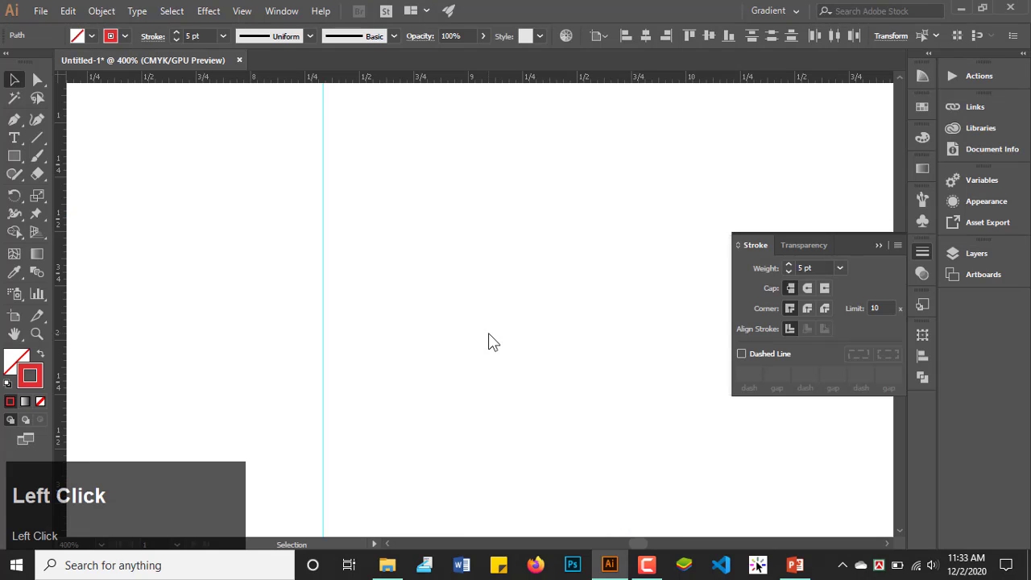
Step: Inspect the averaged paths, then undo the averaging of the tree halves
alt+scroll(489, 333, down, 5)
alt+scroll(502, 469, up, 4)
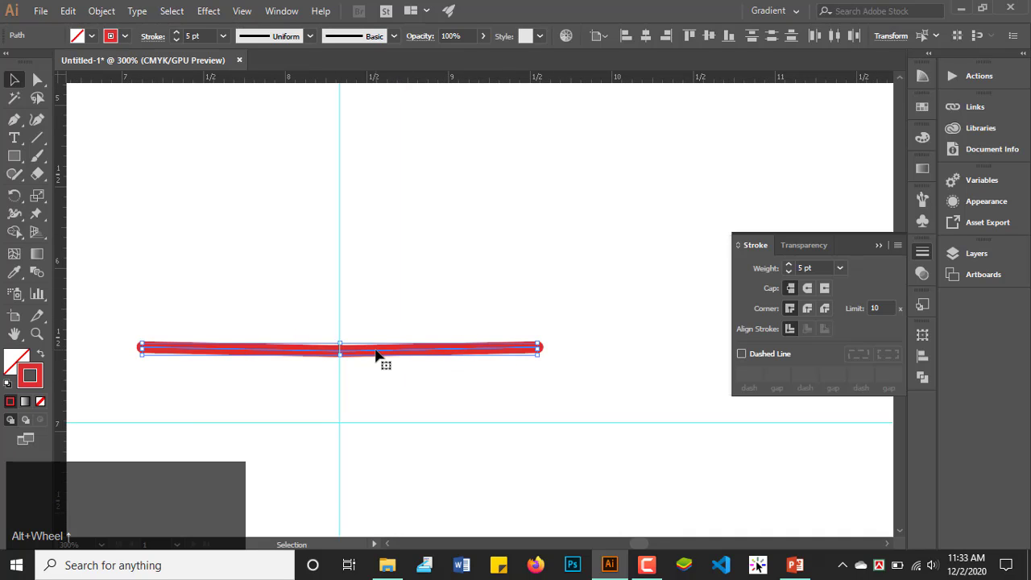
alt+scroll(376, 354, down, 4)
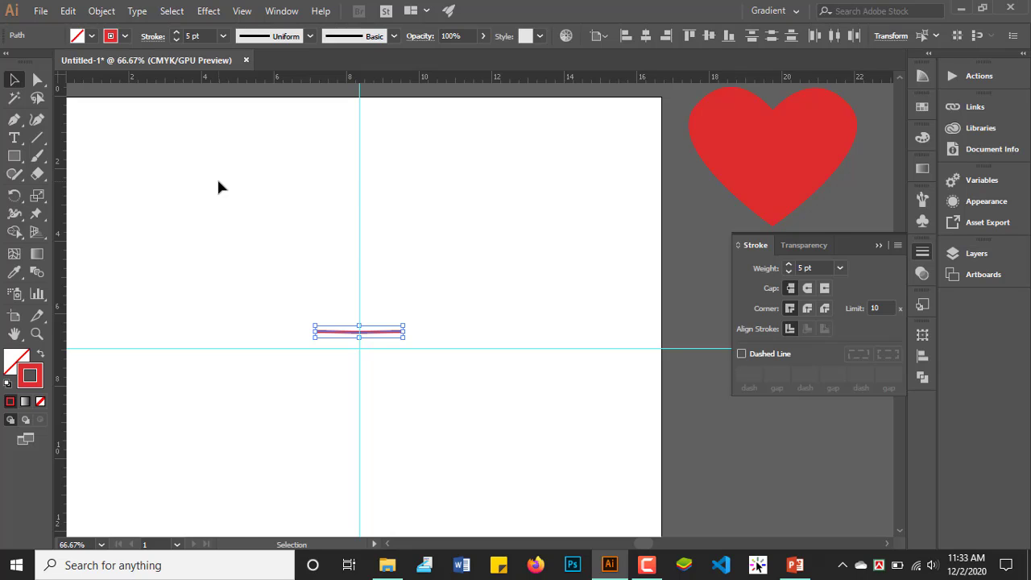
key(ctrl+z)
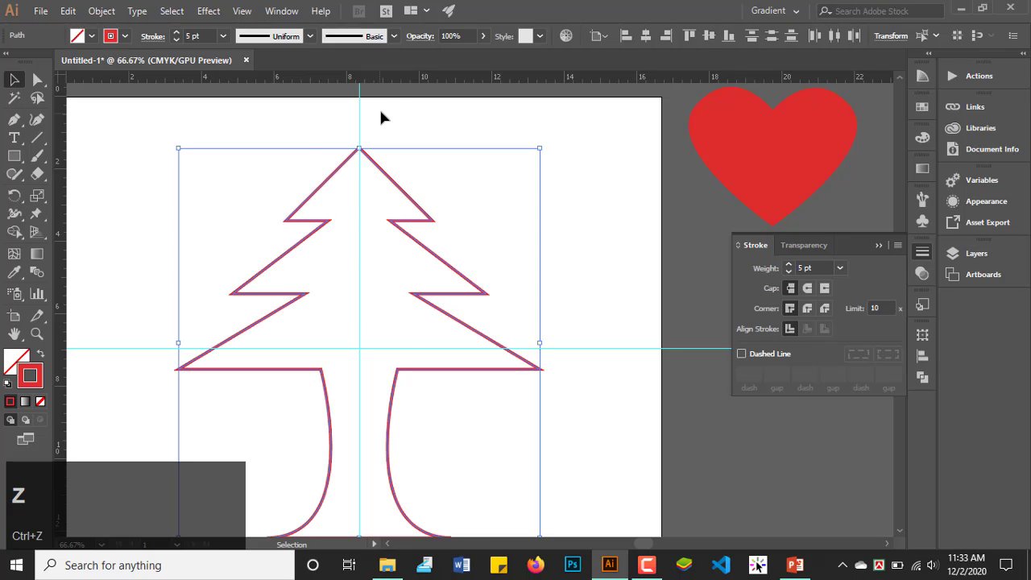
Step: Select only the two meeting endpoints at the tree's tip with Direct Selection and average them on both axes
click(387, 119)
scroll(387, 122, up, 1)
scroll(232, 260, up, 3)
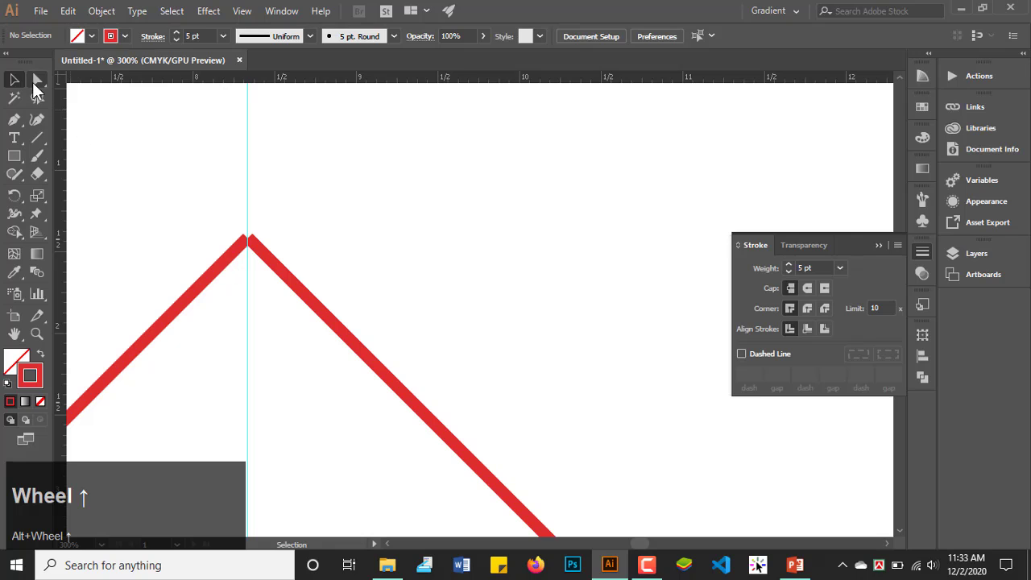
click(37, 80)
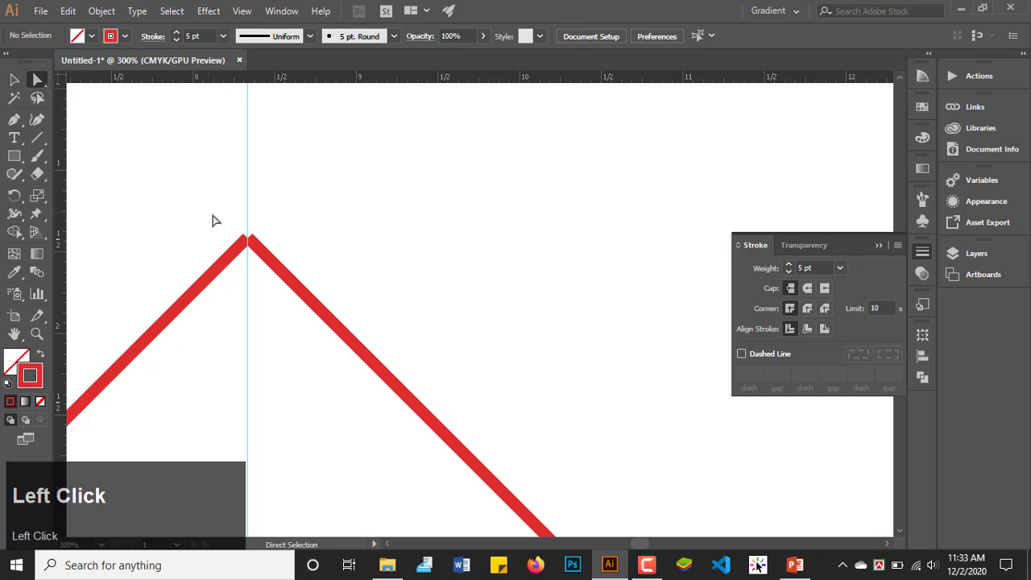
drag(212, 220, 267, 312)
right_click(252, 241)
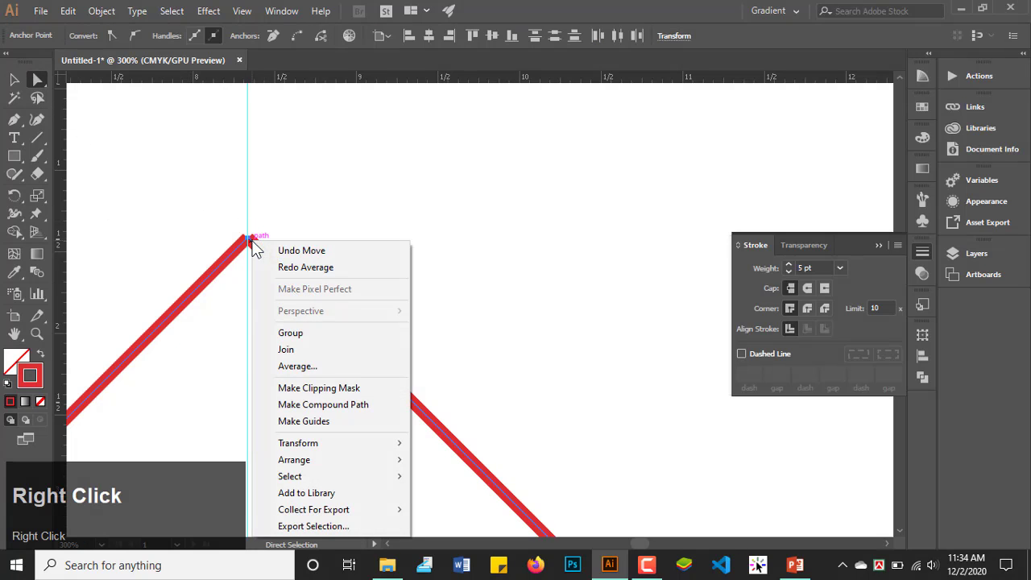
click(301, 365)
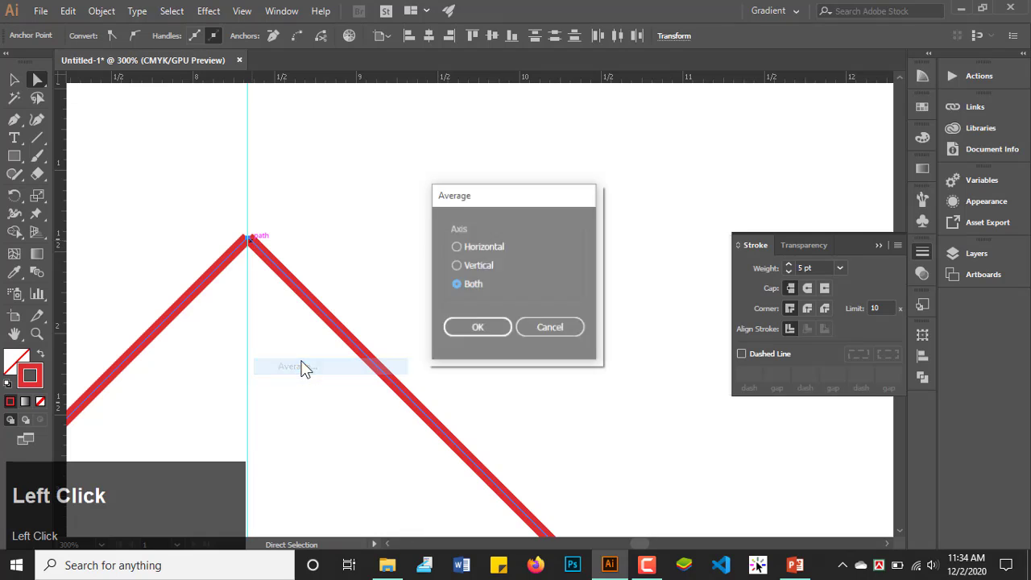
click(449, 331)
Step: Join the averaged endpoints at the tree's tip into one corner
scroll(213, 239, up, 3)
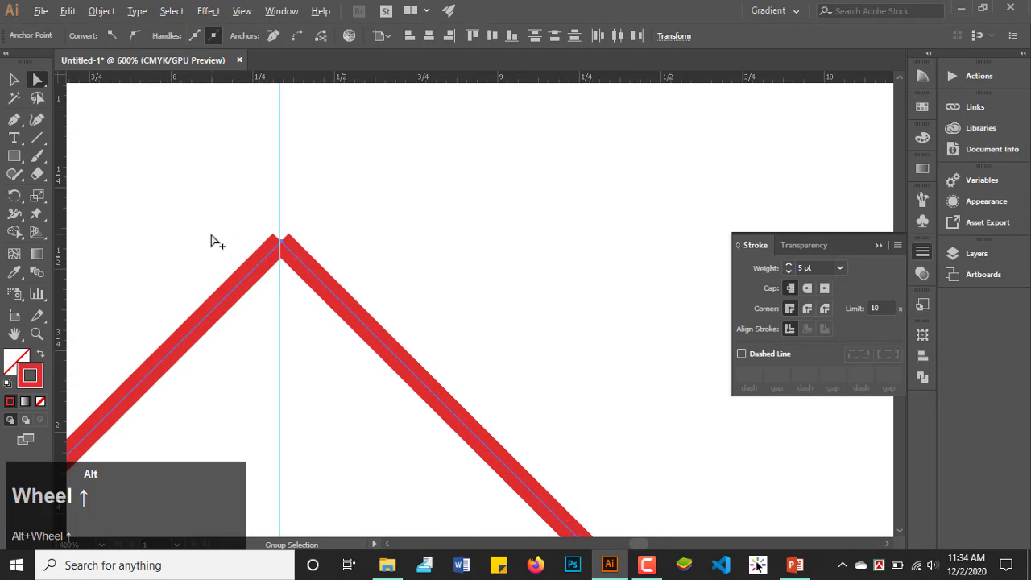
right_click(315, 252)
click(356, 360)
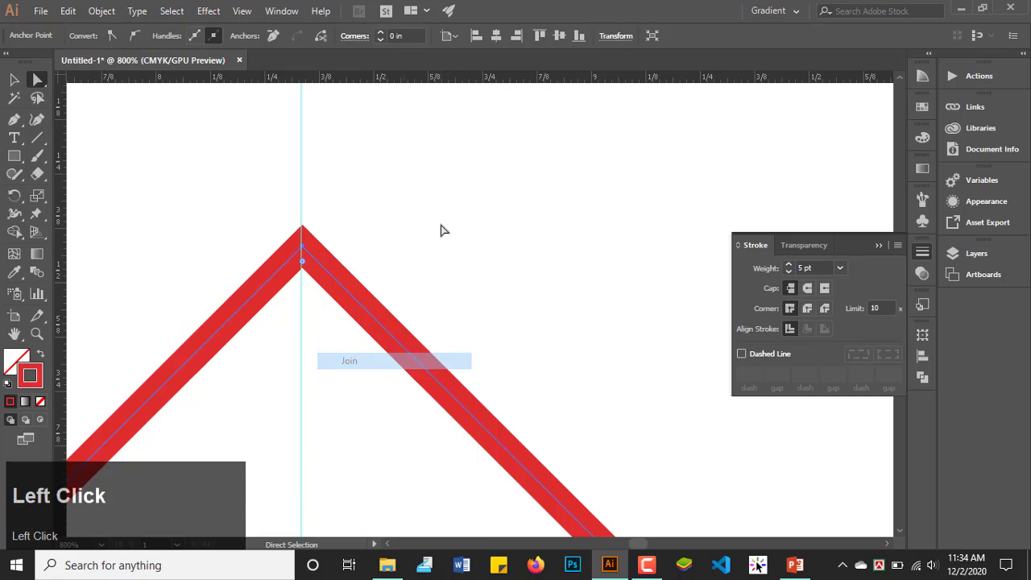
Step: Select the two endpoints at the middle of the trunk's base line and average them on both axes
scroll(440, 230, down, 8)
scroll(438, 352, down, 1)
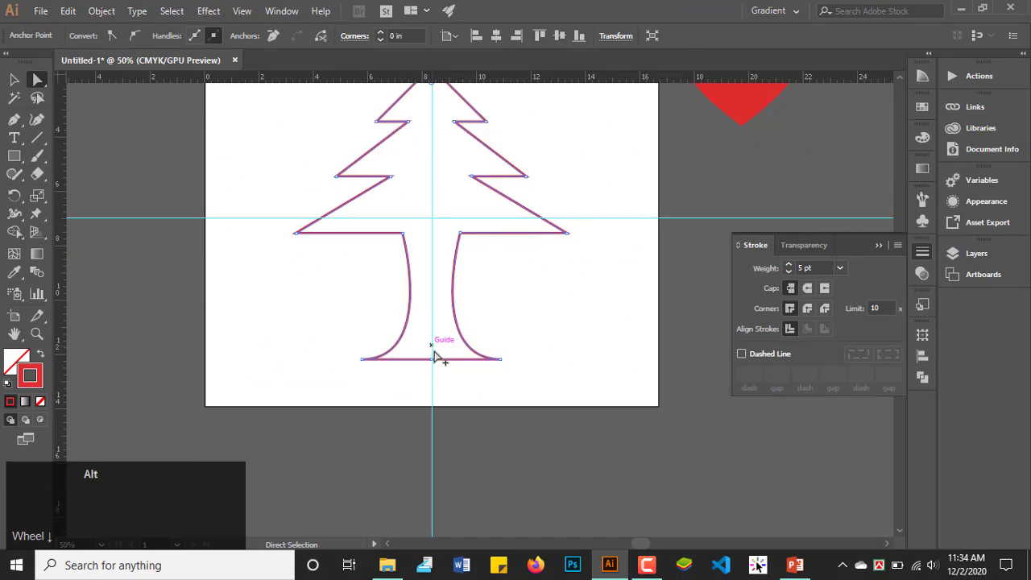
scroll(437, 352, up, 8)
drag(336, 302, 392, 364)
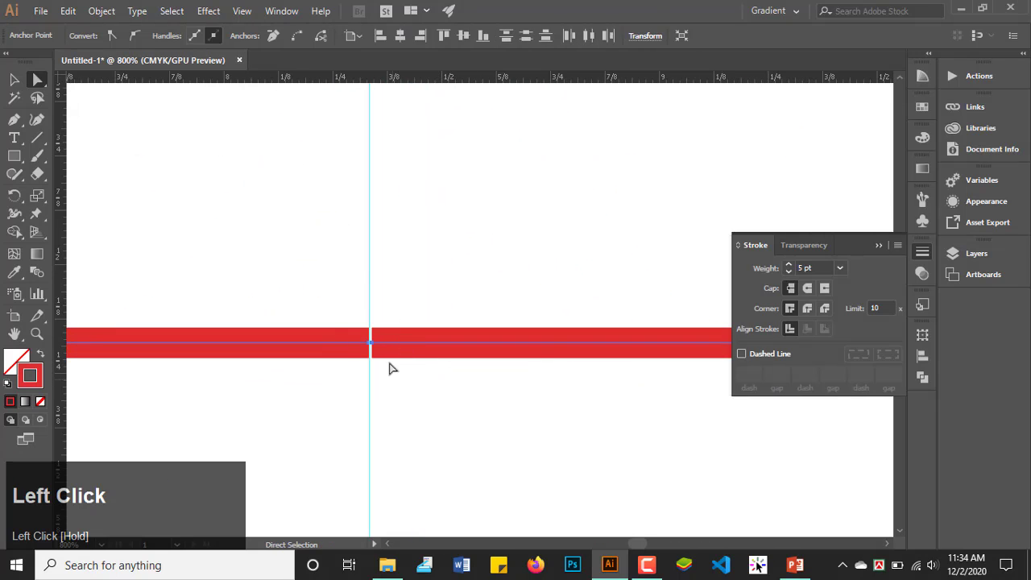
right_click(391, 364)
click(451, 190)
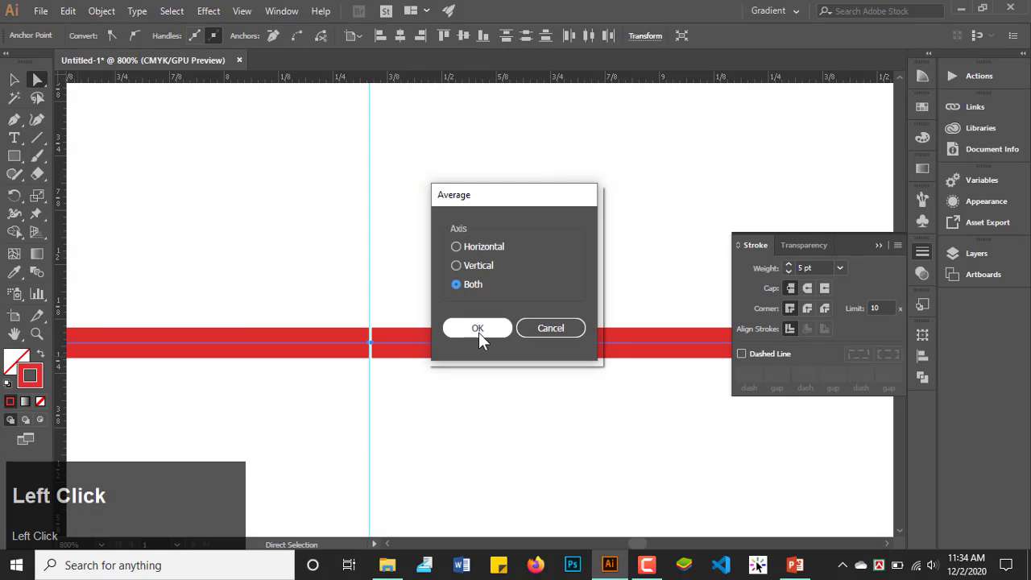
click(478, 334)
Step: Join the averaged endpoints on the trunk's base line to close the tree outline, and deselect it
right_click(434, 342)
click(488, 157)
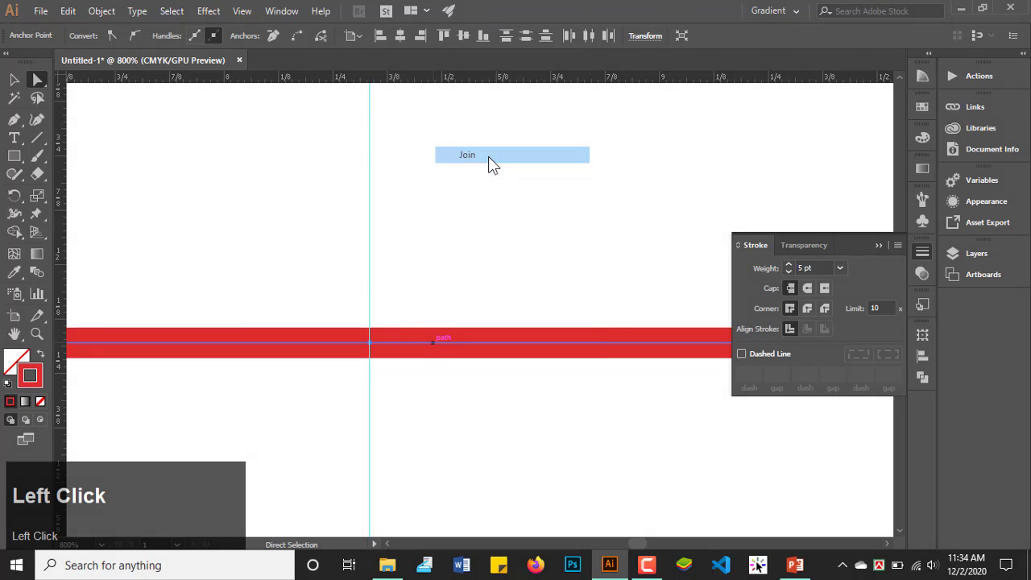
click(444, 281)
scroll(444, 285, down, 9)
scroll(500, 240, up, 3)
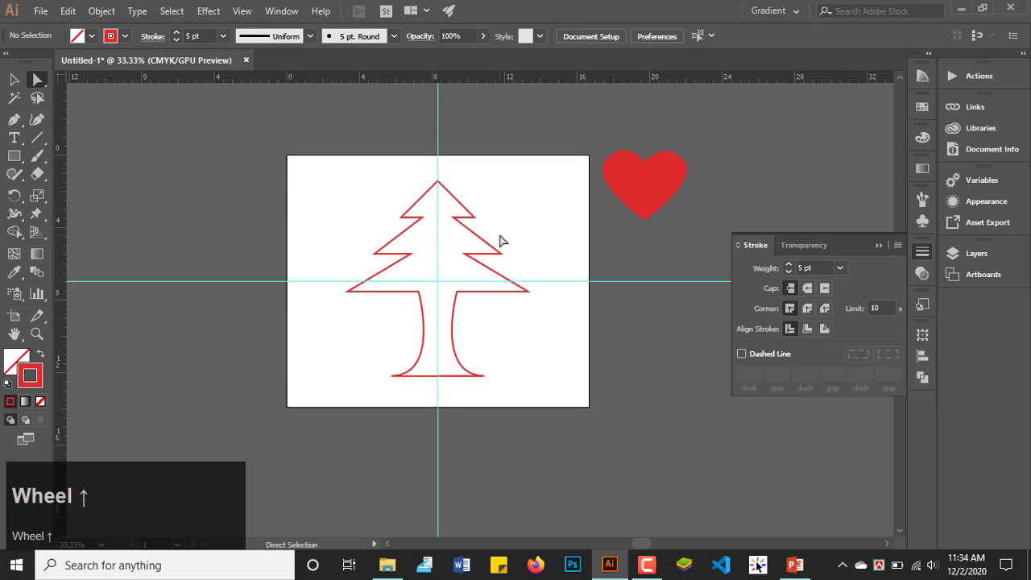
scroll(282, 258, down, 1)
scroll(398, 261, up, 1)
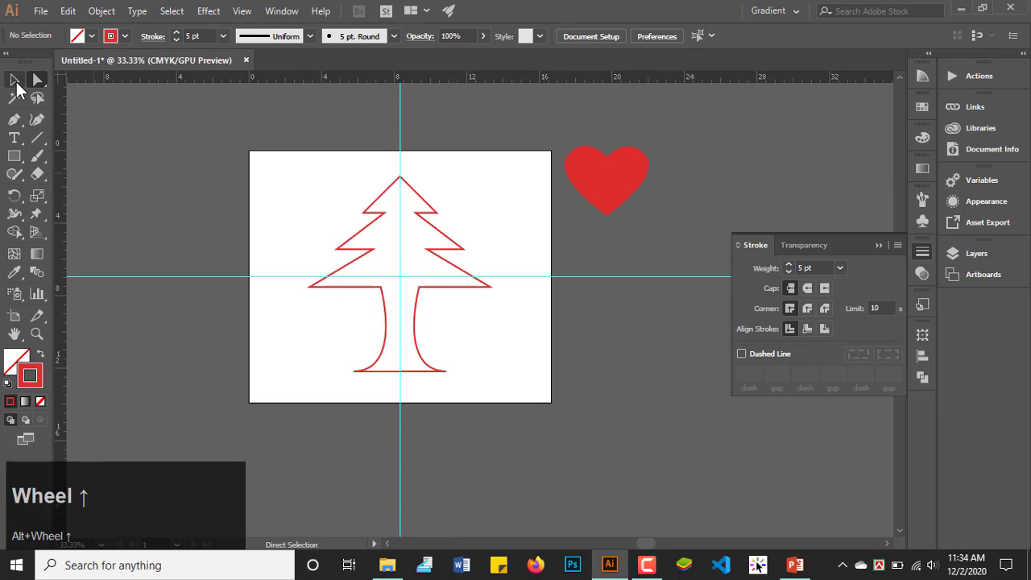
Step: Move the closed tree as one piece toward the upper-left part of the artboard with the Selection tool and deselect it
click(14, 79)
drag(451, 249, 372, 232)
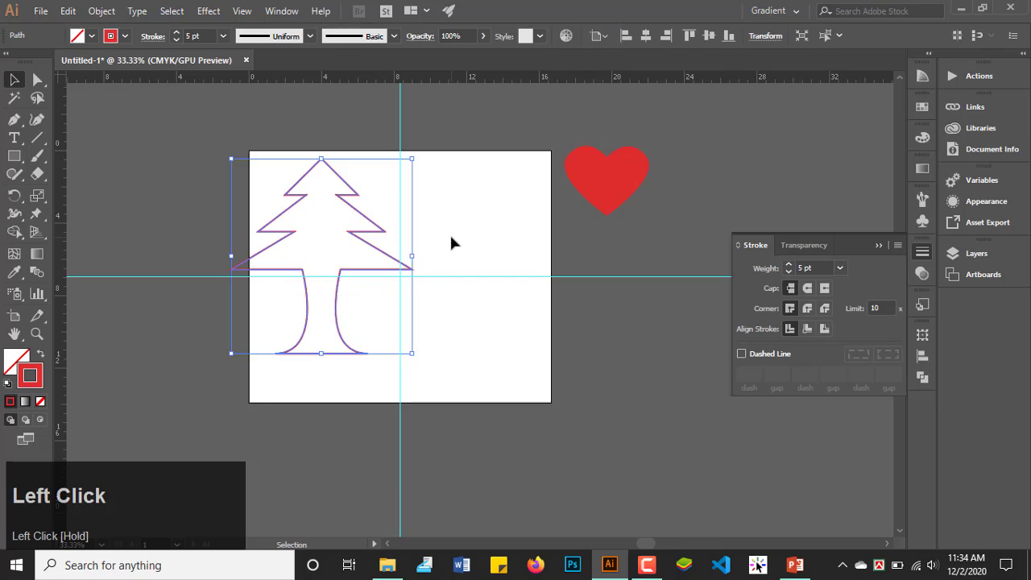
click(449, 240)
scroll(272, 225, up, 1)
Step: Fill the tree with dark grey and set its stroke to green (C 66.01, M 0, Y 96.16, K 0)
click(303, 244)
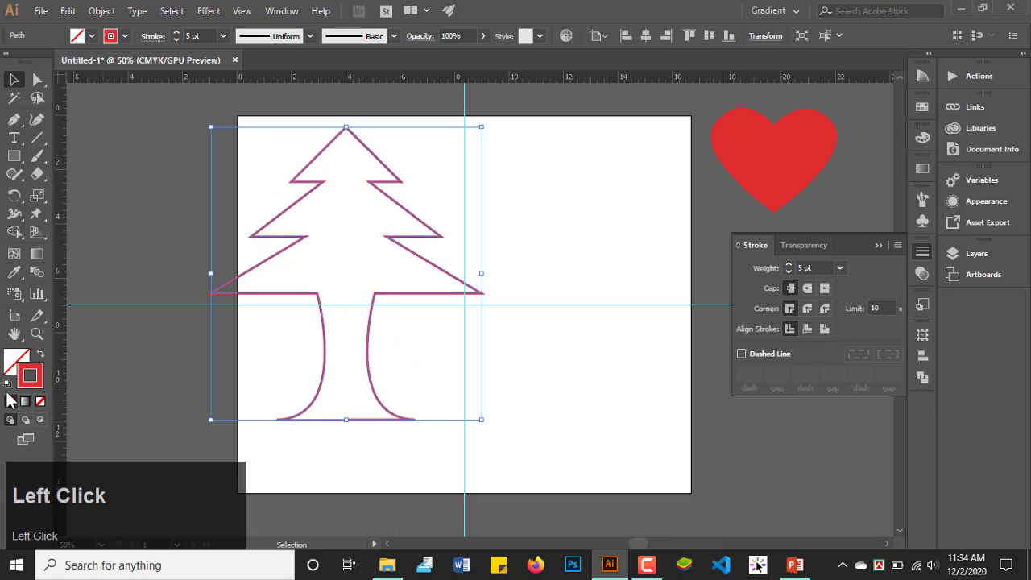
double_click(16, 359)
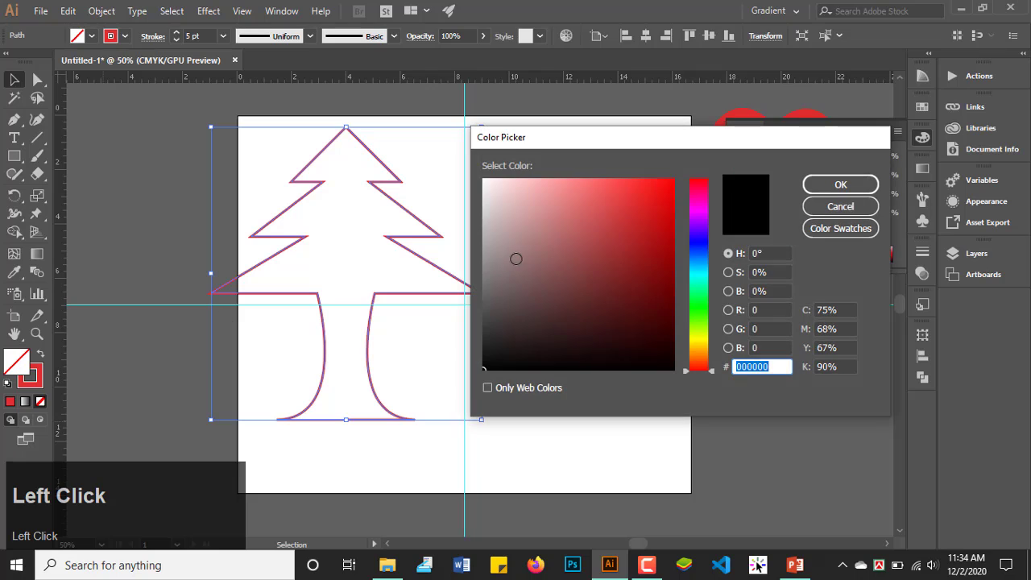
click(498, 295)
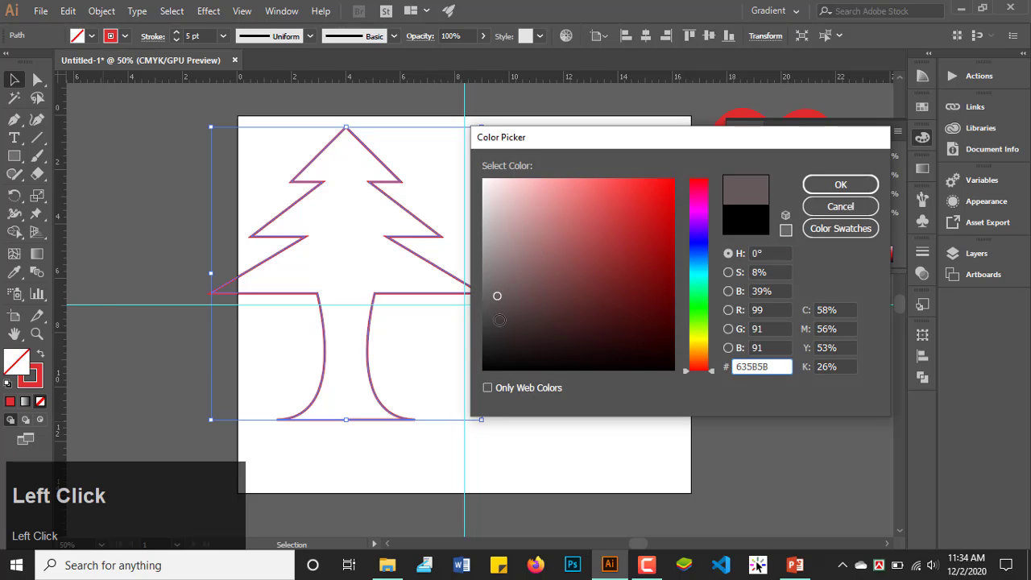
click(841, 185)
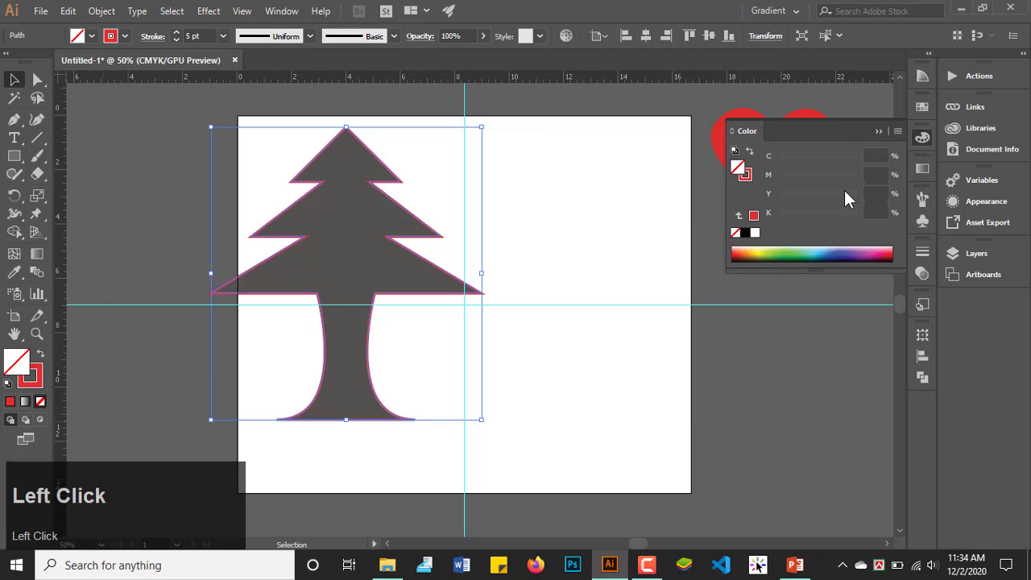
double_click(32, 374)
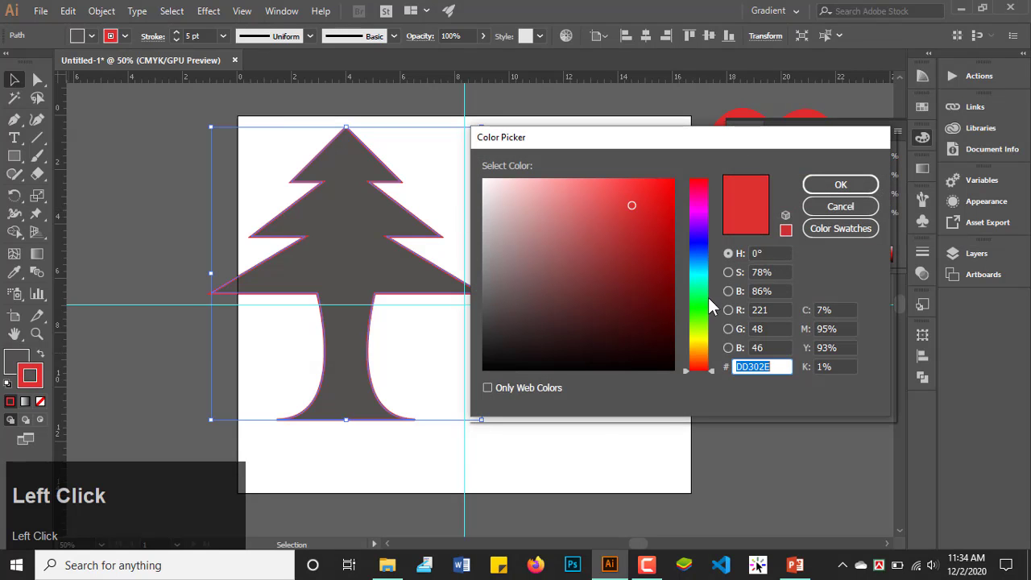
click(706, 301)
click(806, 185)
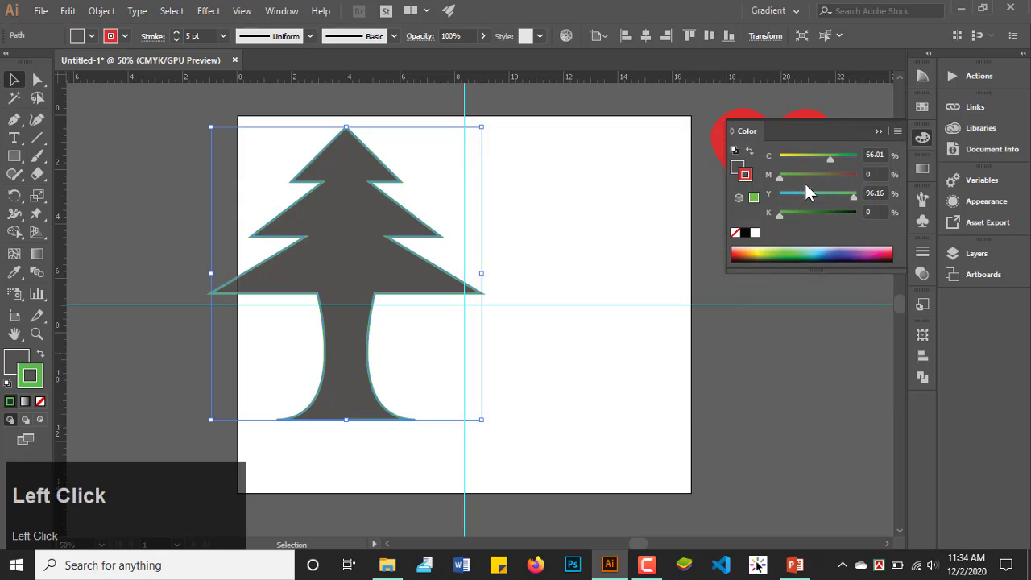
click(577, 224)
Step: Move the tree off the artboard to the far side of the red heart, scale it down proportionally, and deselect it
scroll(185, 282, down, 2)
drag(261, 248, 607, 213)
drag(679, 315, 638, 271)
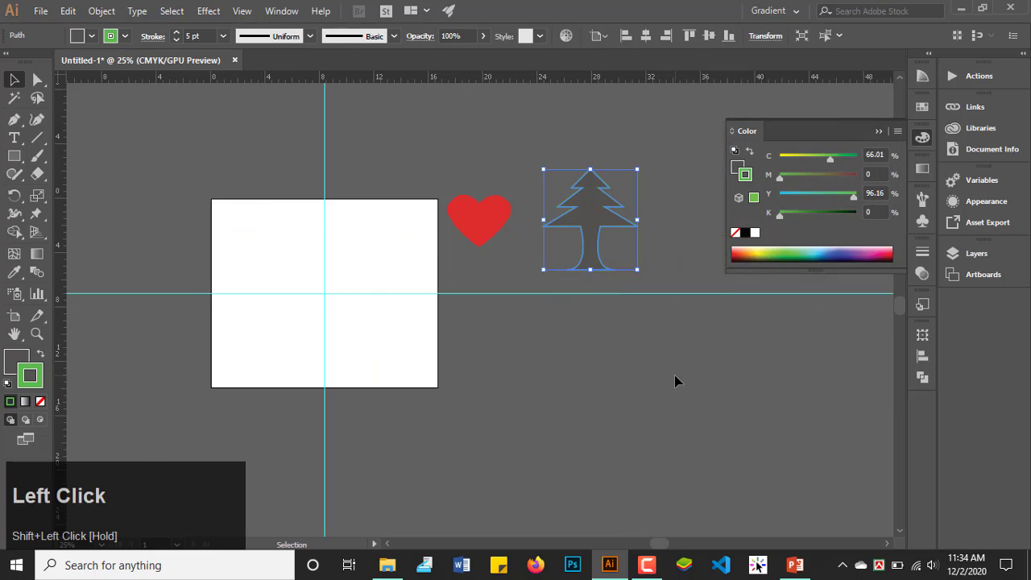
click(621, 293)
scroll(621, 292, up, 1)
scroll(379, 279, down, 1)
scroll(299, 272, up, 2)
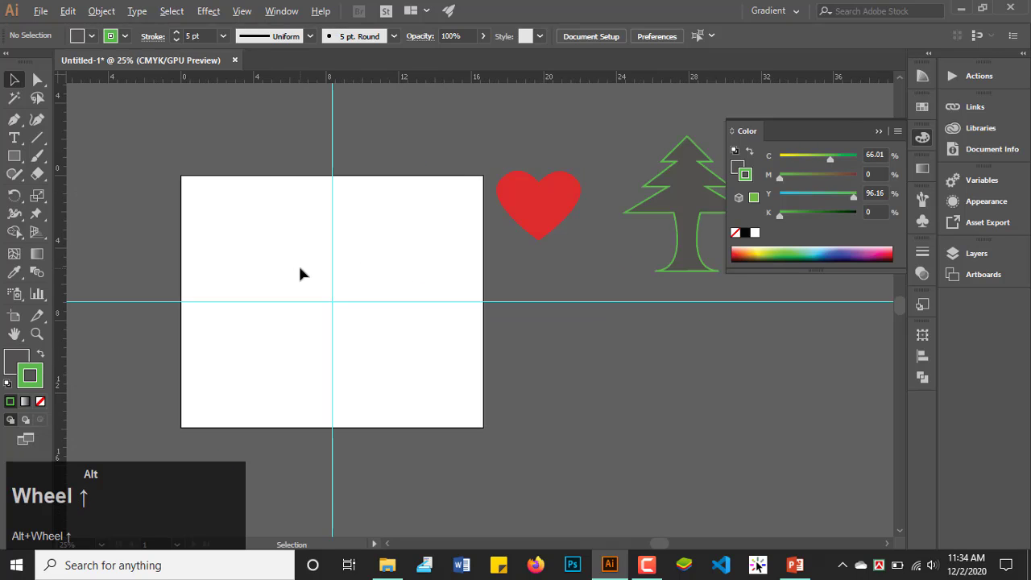
Step: Start a Pen path on the vertical guide with a curve to about X 5.4, Y 6.42 in, and set its fill to none
click(14, 121)
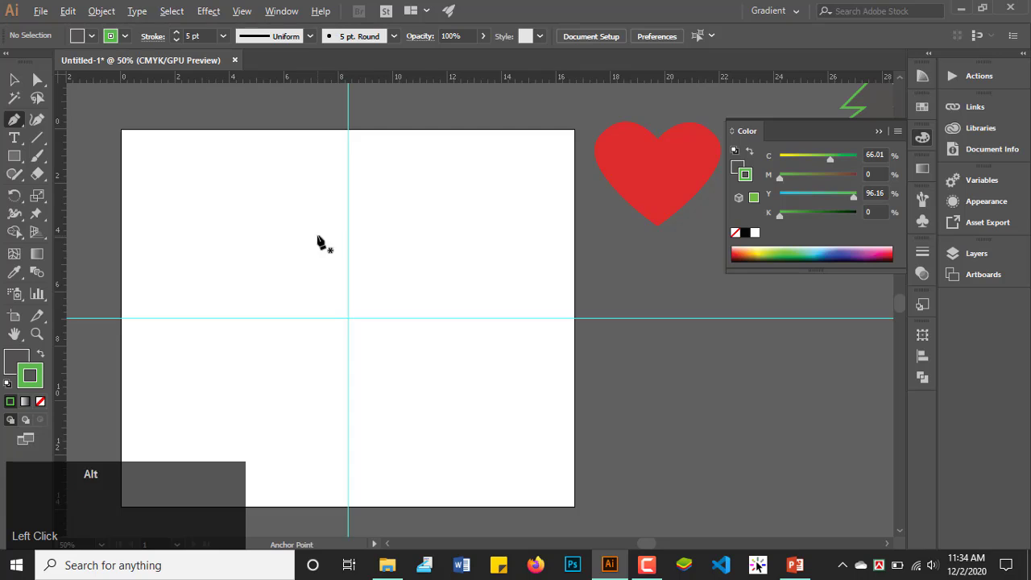
scroll(319, 238, up, 1)
click(358, 199)
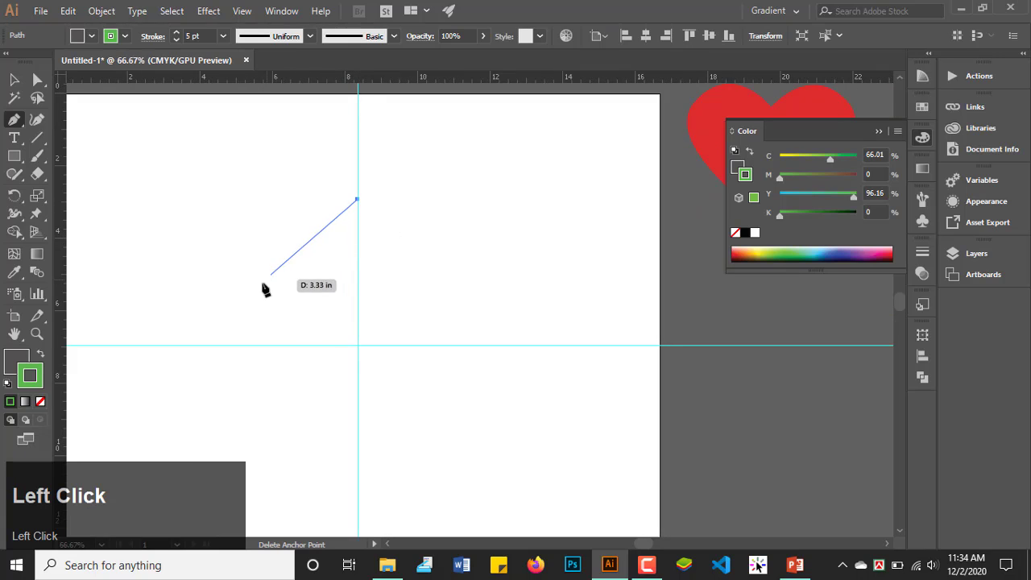
drag(254, 306, 250, 357)
key(space)
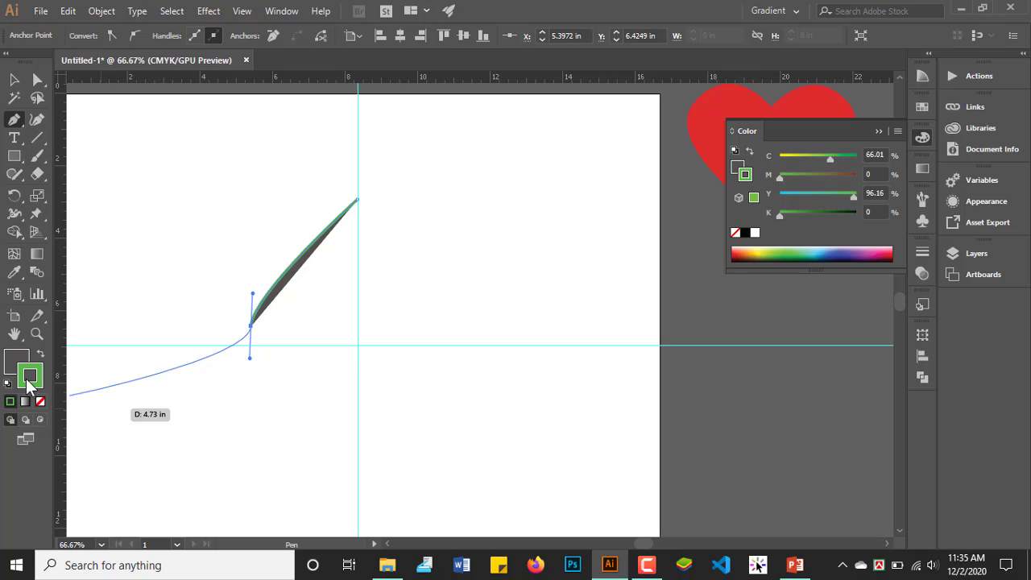
click(28, 370)
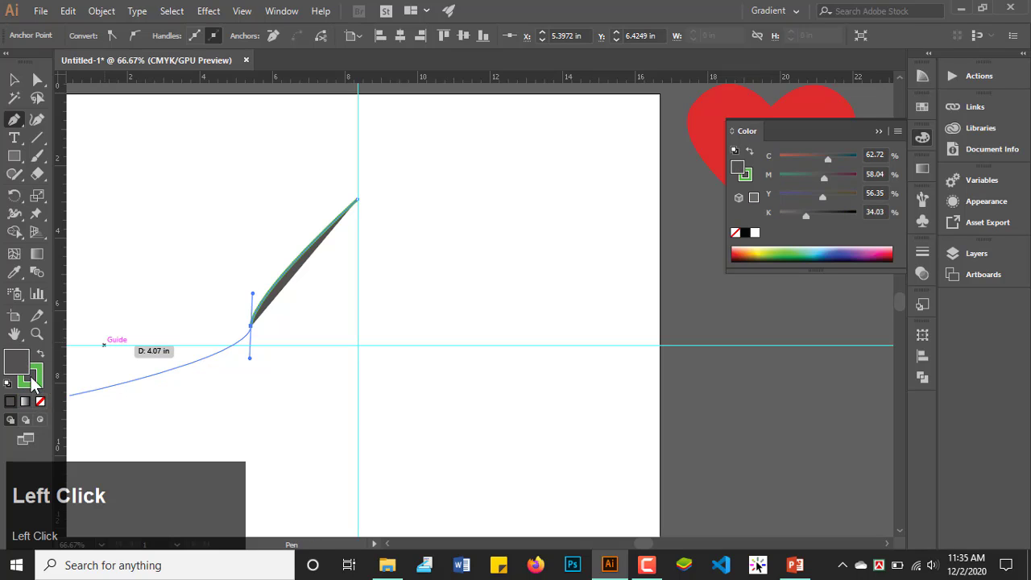
click(38, 402)
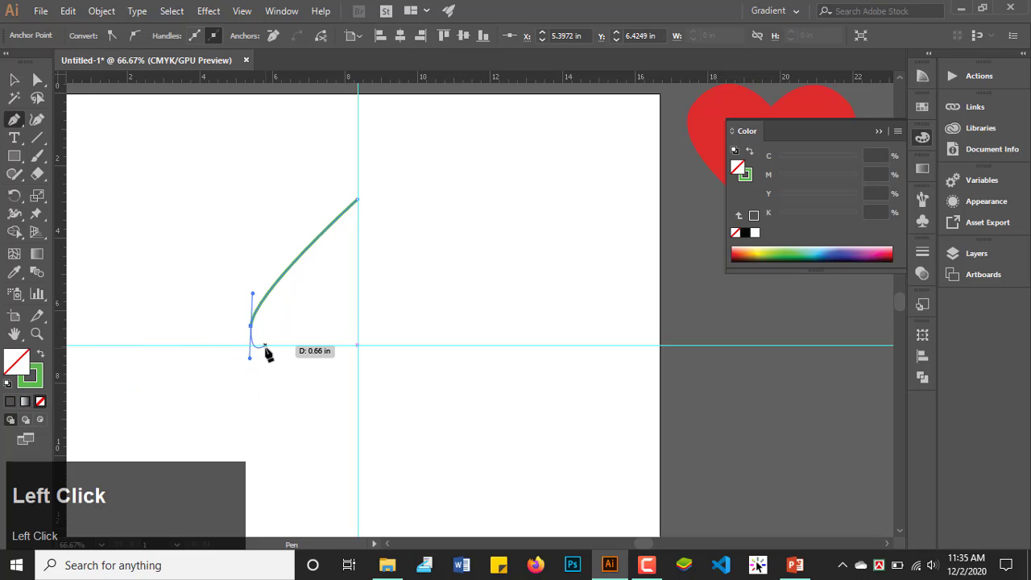
Step: Continue the path with a curved lower lobe and a curved stem, and end it with a straight base about 1.47 in long to the vertical guide
key(alt)
scroll(343, 391, up, 1)
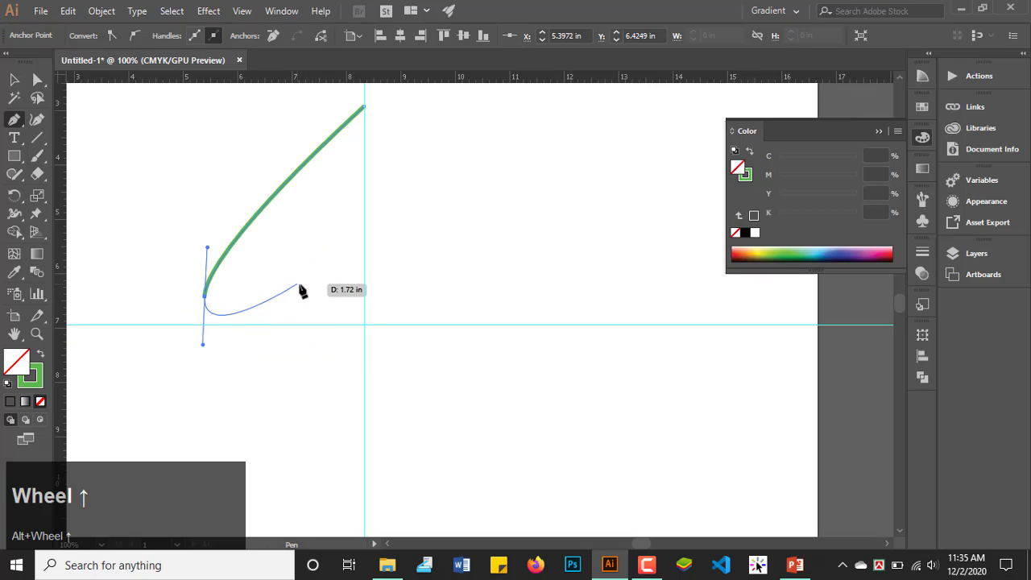
drag(300, 297, 307, 182)
key(space)
drag(325, 306, 186, 449)
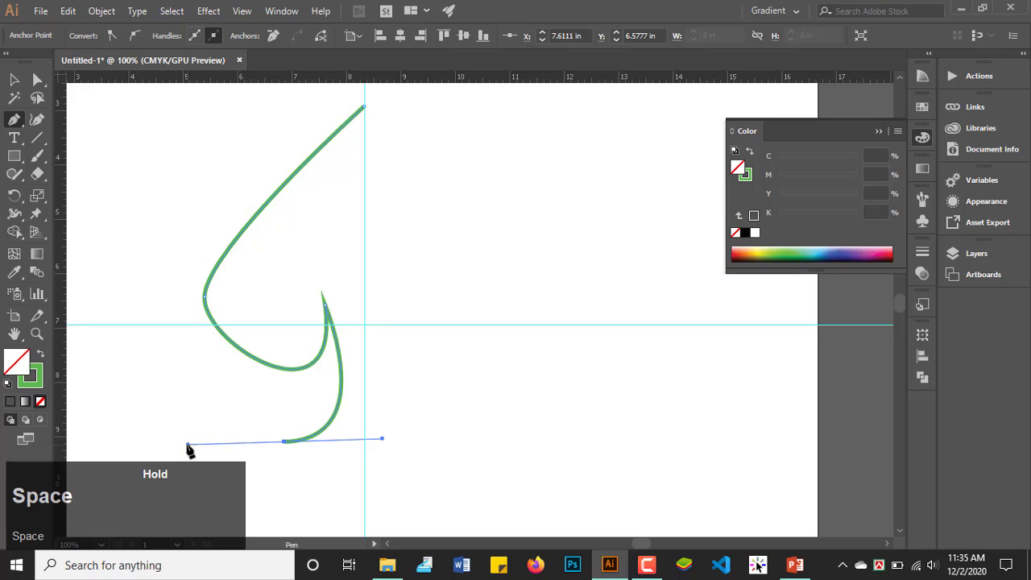
click(285, 442)
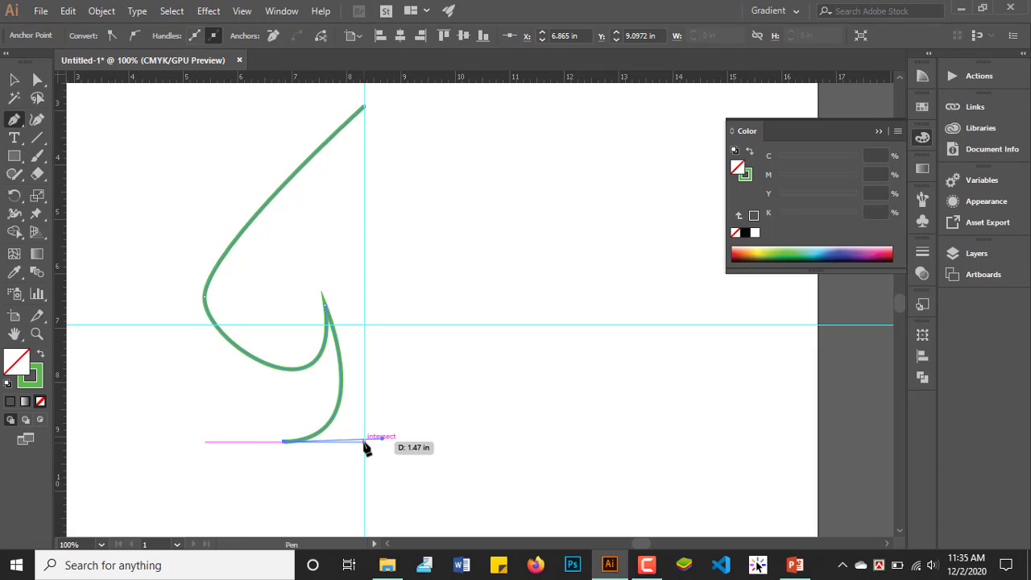
click(365, 442)
key(v)
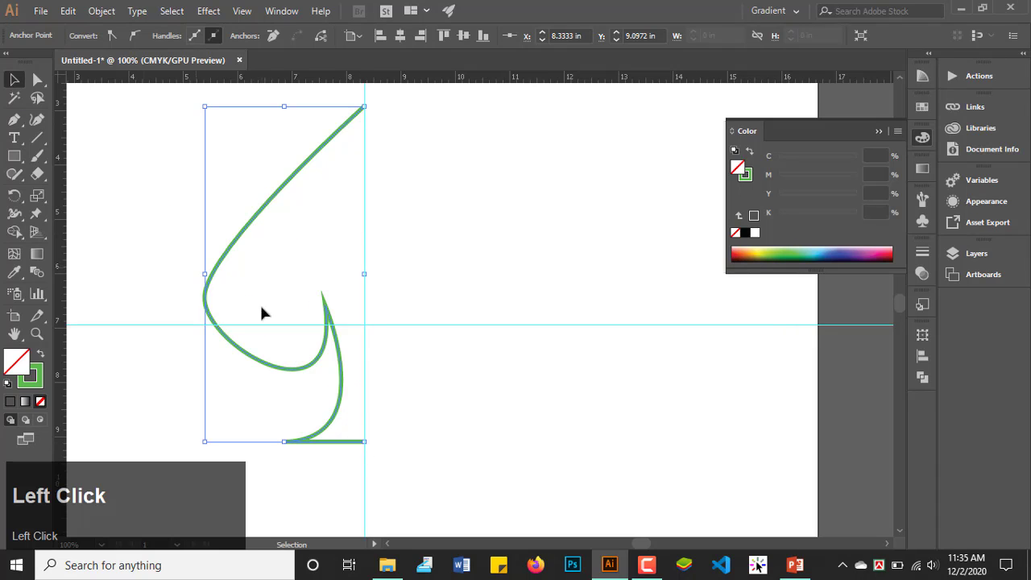
click(392, 312)
Step: Adjust both direction handles of the outermost anchor to lengthen the upper curve and round the lower lobe
scroll(226, 288, down, 2)
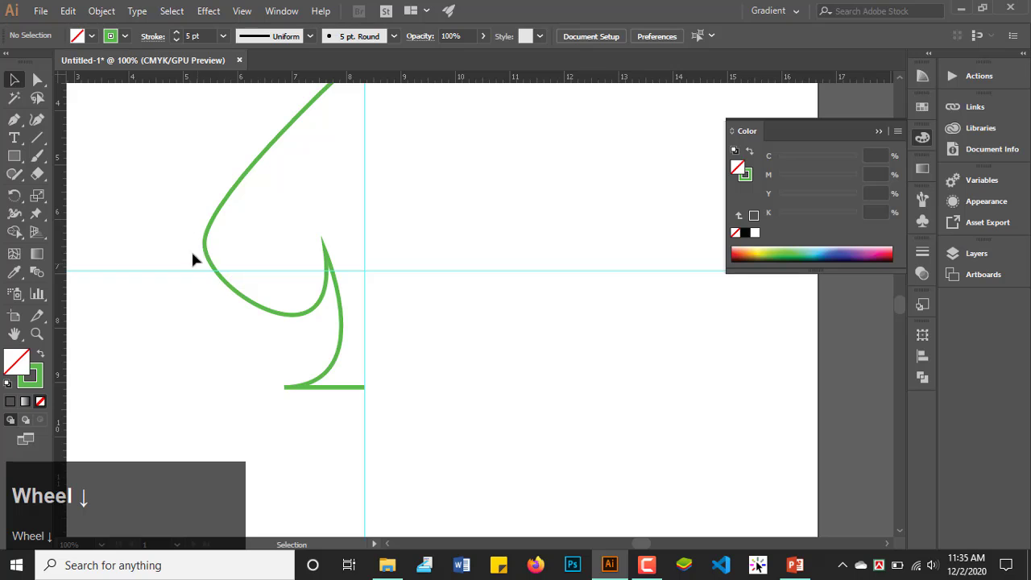
click(37, 79)
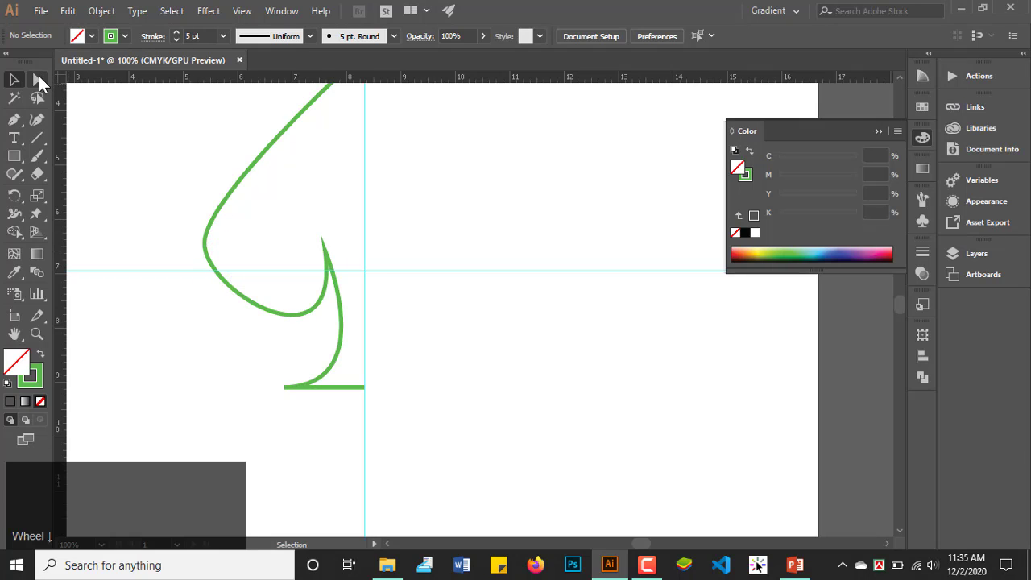
click(228, 290)
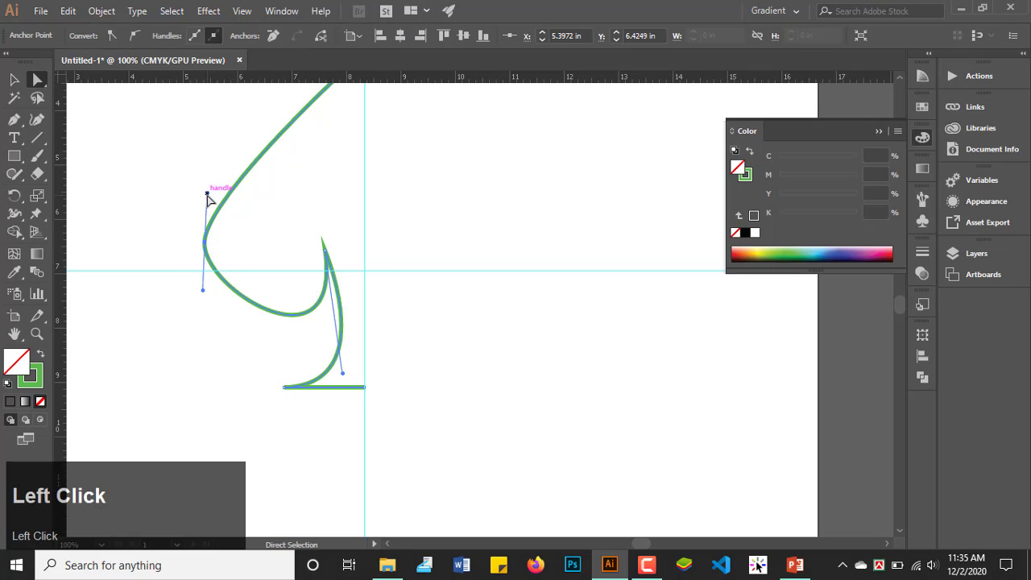
drag(207, 195, 206, 145)
scroll(276, 266, down, 2)
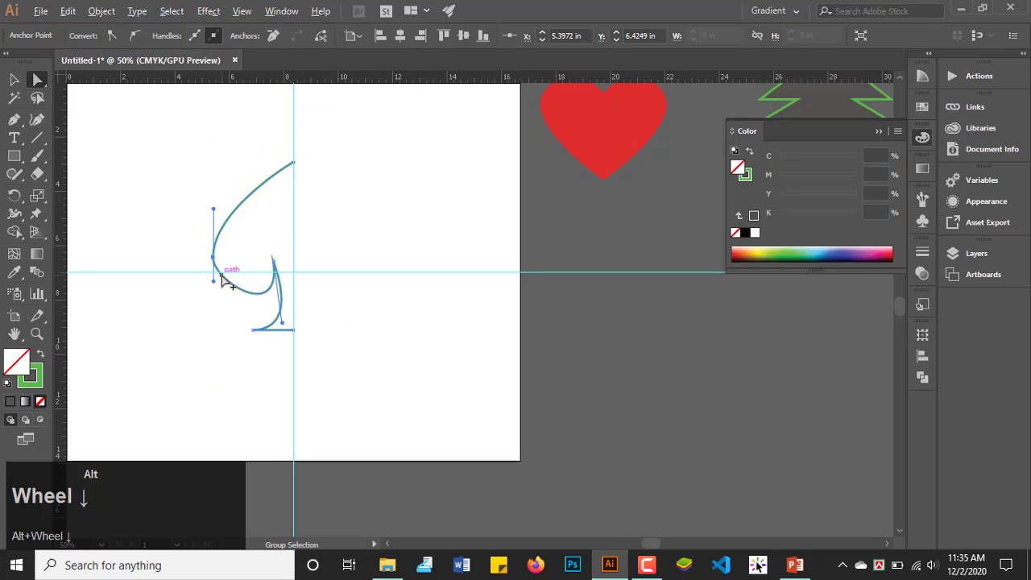
scroll(237, 260, up, 2)
drag(197, 309, 187, 329)
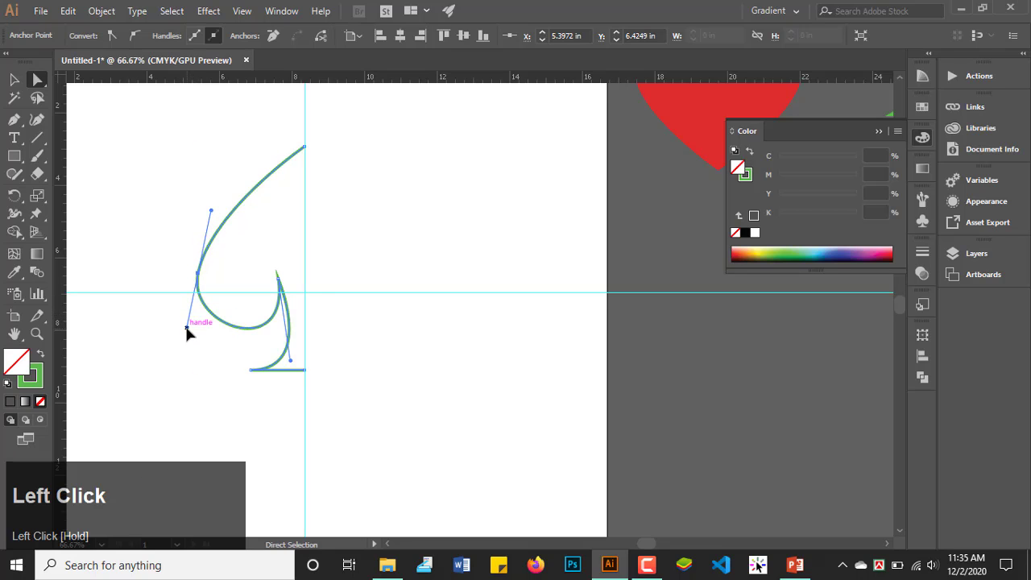
Step: Create a copy of the half spade reflected across the vertical axis and move it to the opposite side of the vertical guide
click(377, 215)
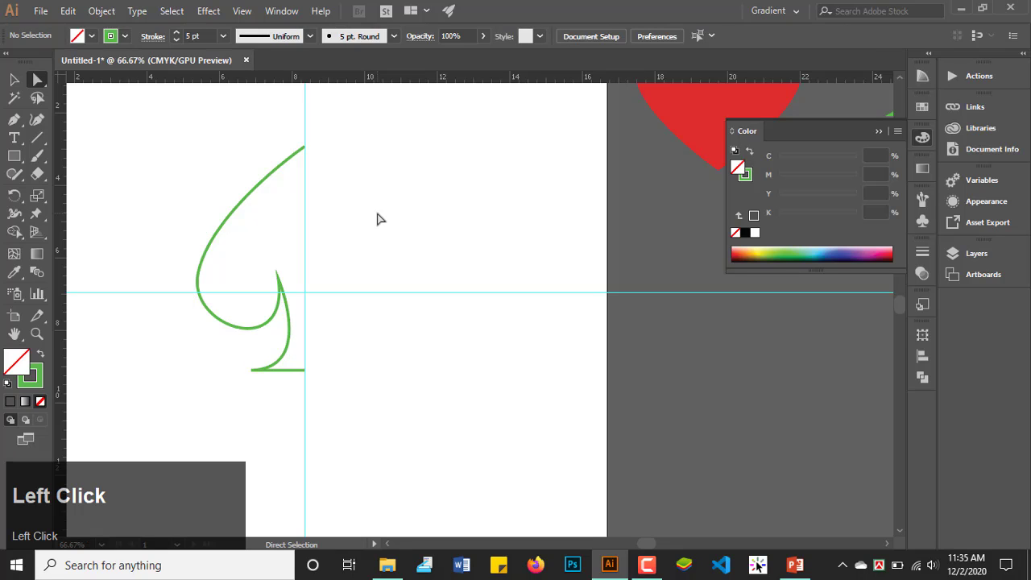
click(15, 82)
drag(246, 268, 240, 276)
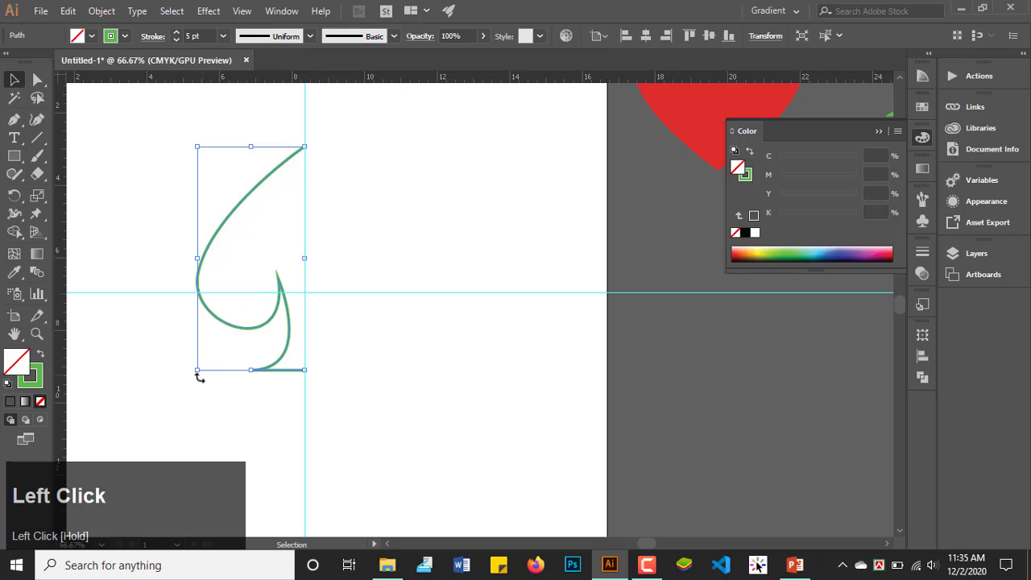
right_click(226, 152)
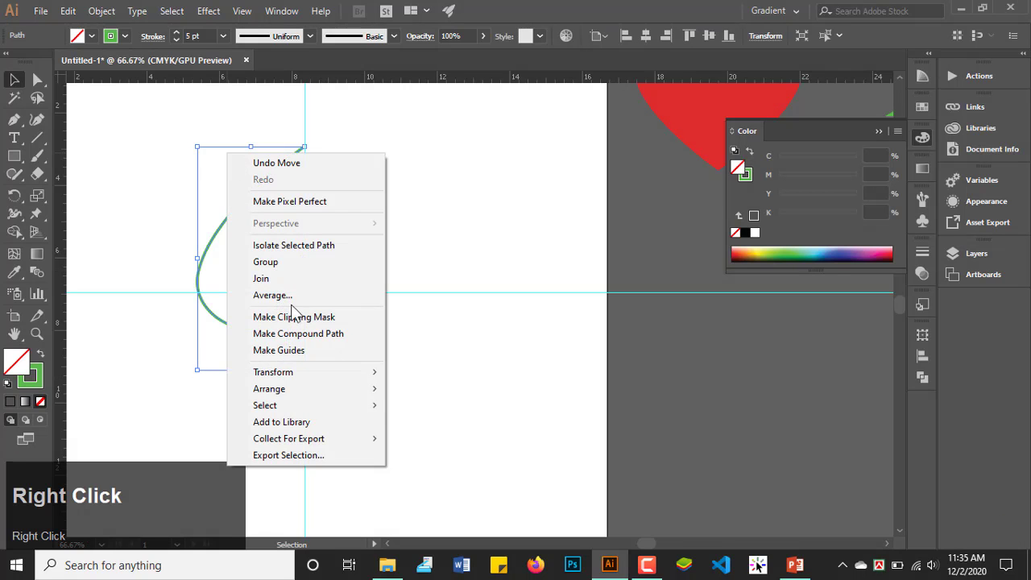
click(327, 381)
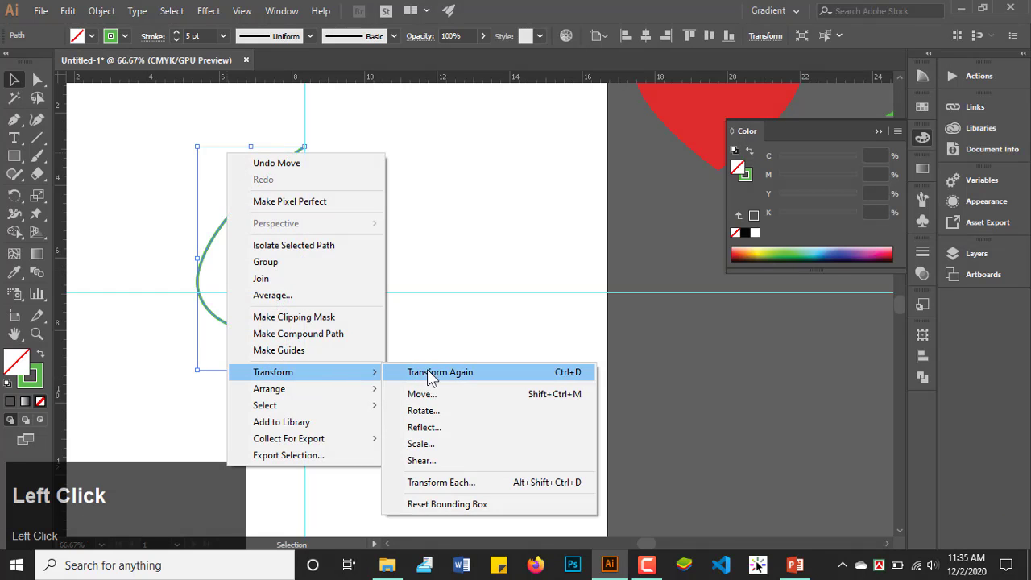
click(430, 428)
click(673, 356)
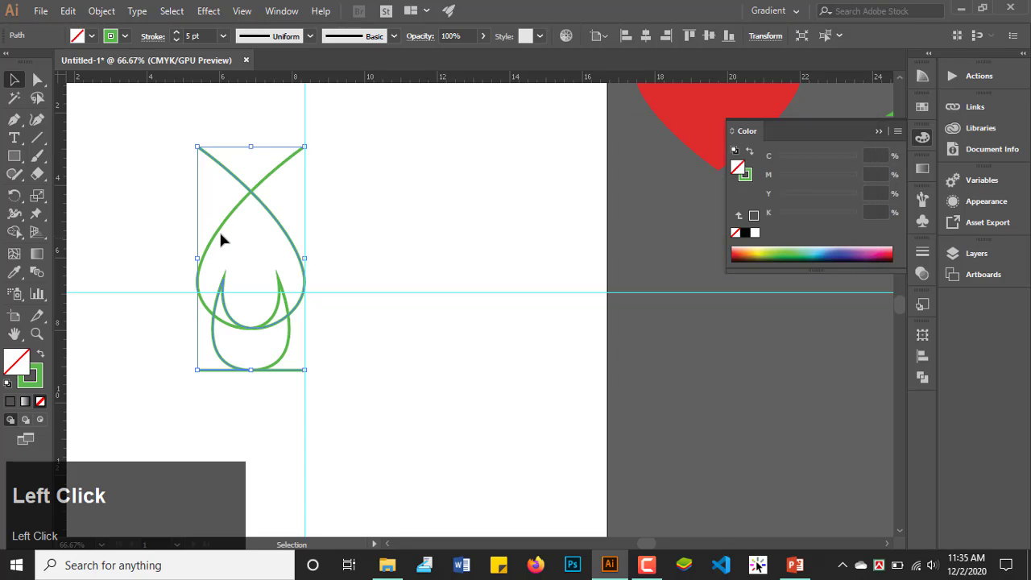
drag(267, 214, 373, 214)
click(350, 116)
Step: Average the two top endpoints of the spade halves on both axes and join them
scroll(299, 146, up, 6)
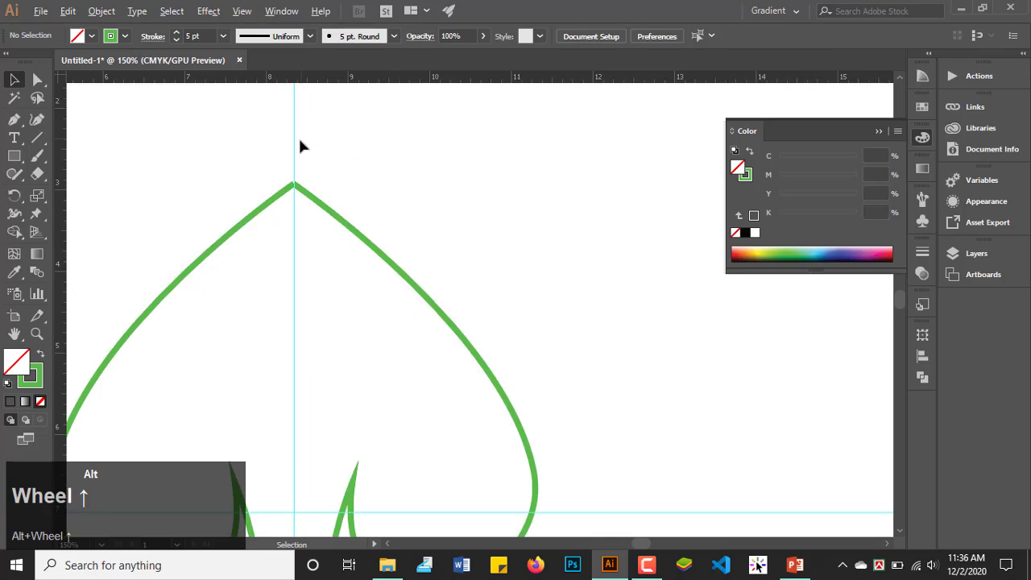
click(37, 79)
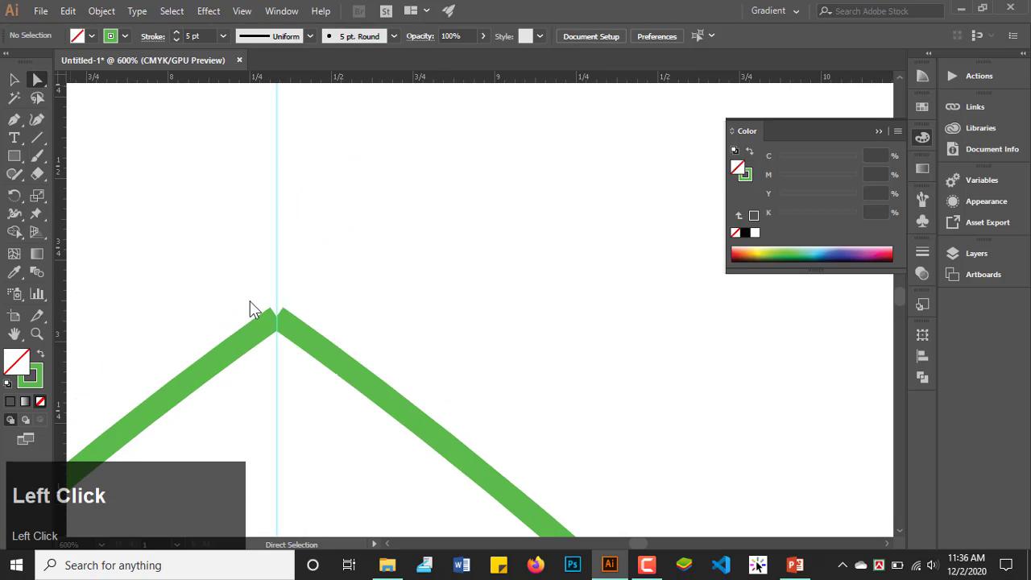
click(330, 383)
right_click(301, 335)
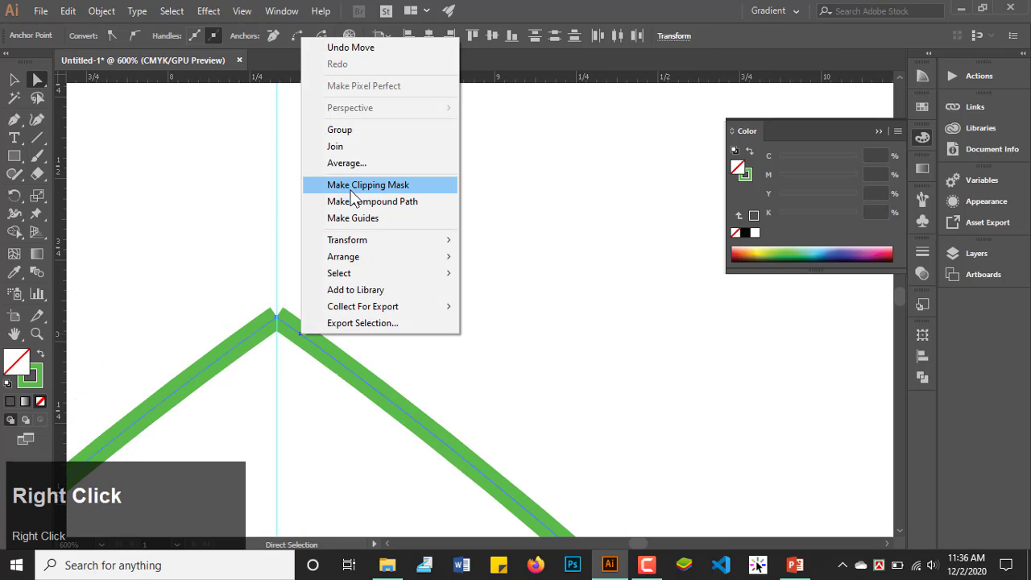
click(355, 163)
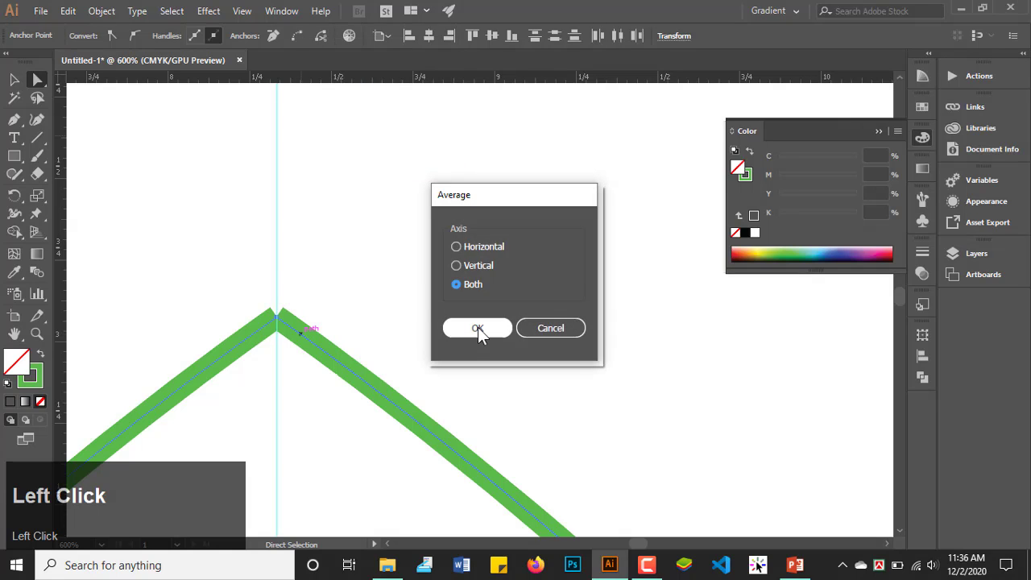
click(477, 328)
right_click(300, 335)
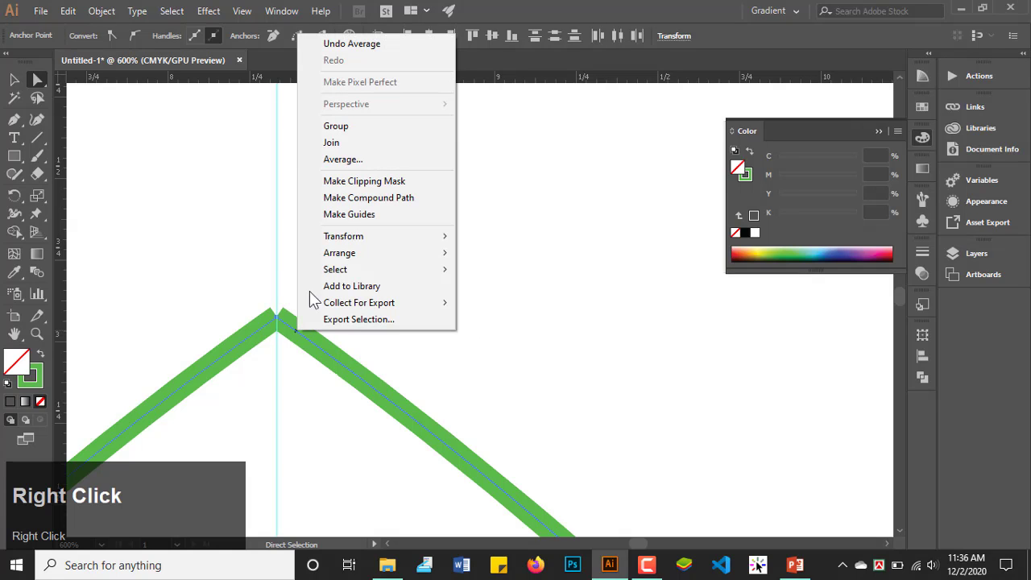
click(341, 141)
Step: Average the two base endpoints on the vertical guide along both axes and join them to close the spade
alt+scroll(341, 142, down, 5)
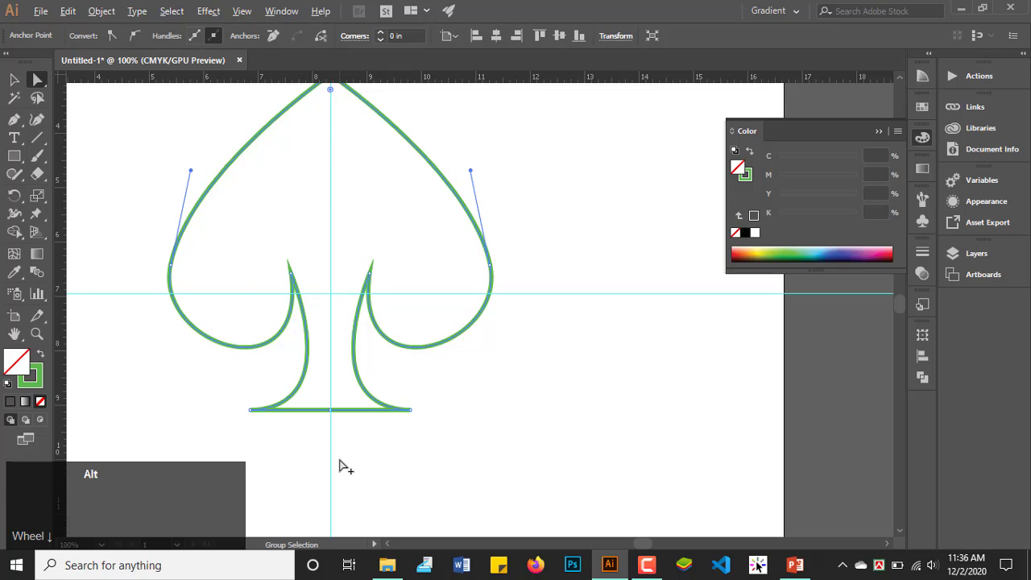
alt+scroll(258, 269, up, 6)
drag(276, 182, 327, 274)
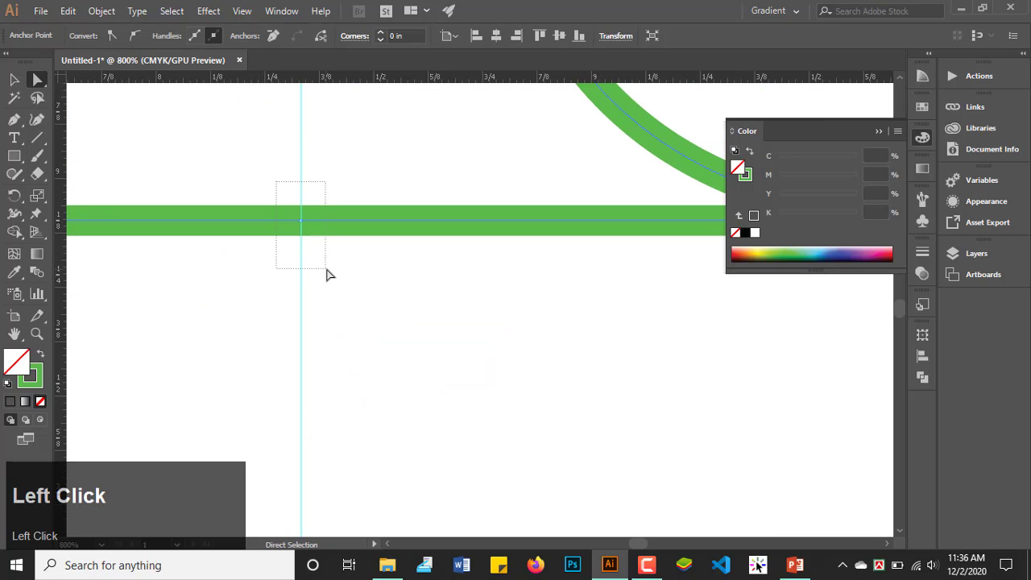
right_click(324, 226)
click(382, 370)
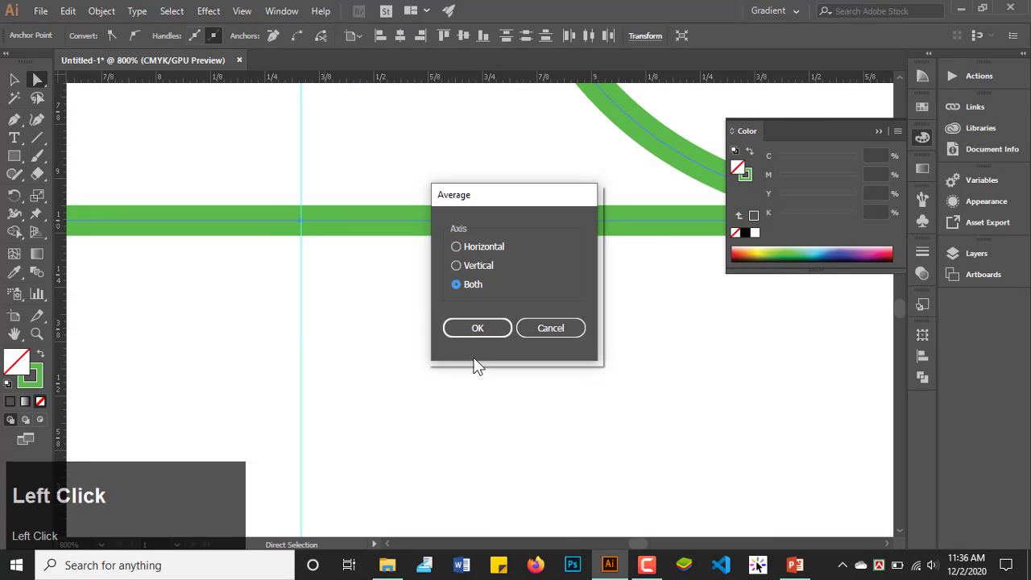
click(477, 328)
right_click(315, 211)
click(355, 335)
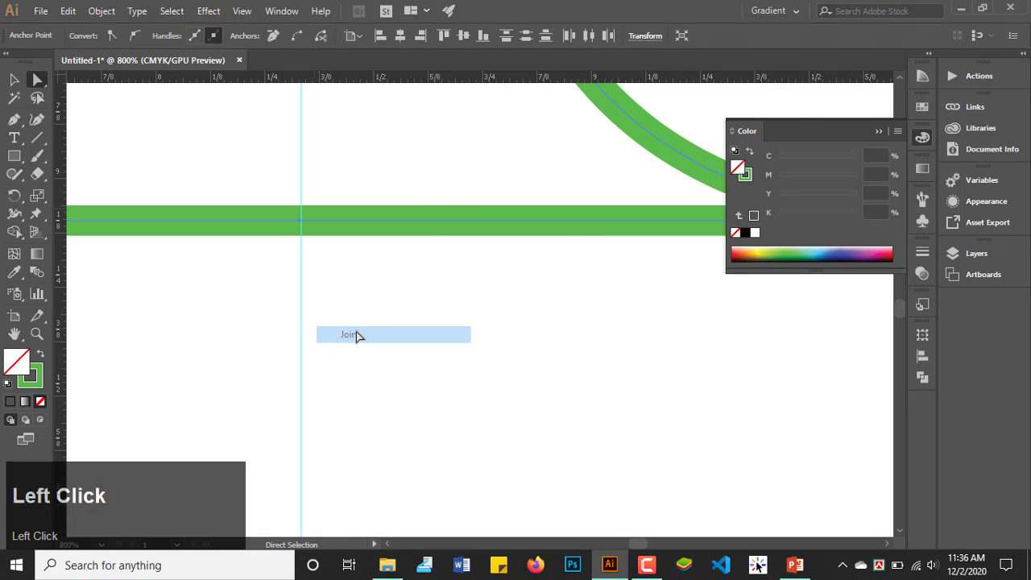
Step: Fill the spade with dark grey (C 67.64, M 63.99, Y 62.21, K 58.81) and set its stroke to none
alt+scroll(357, 337, down, 7)
scroll(400, 276, up, 2)
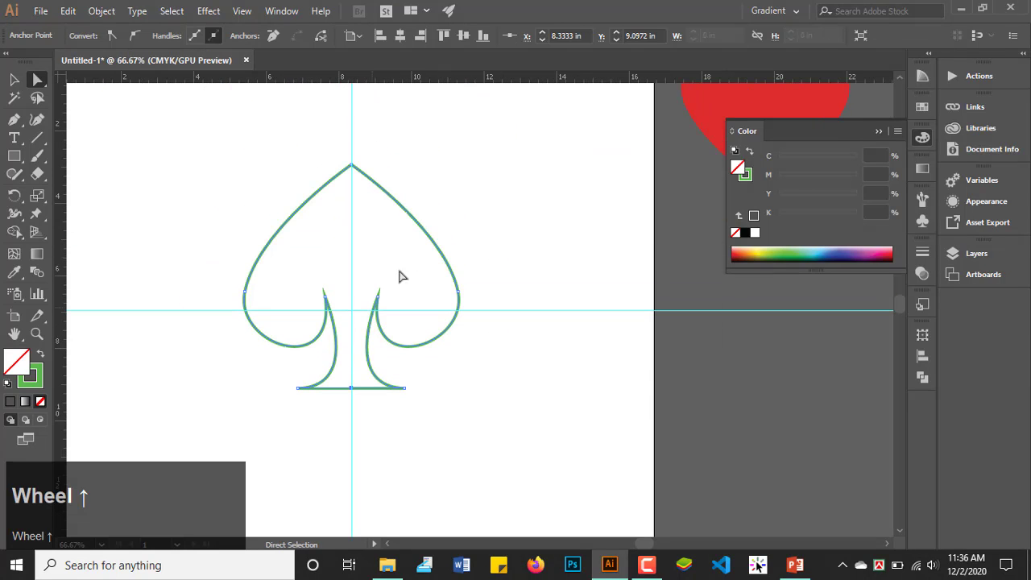
double_click(24, 366)
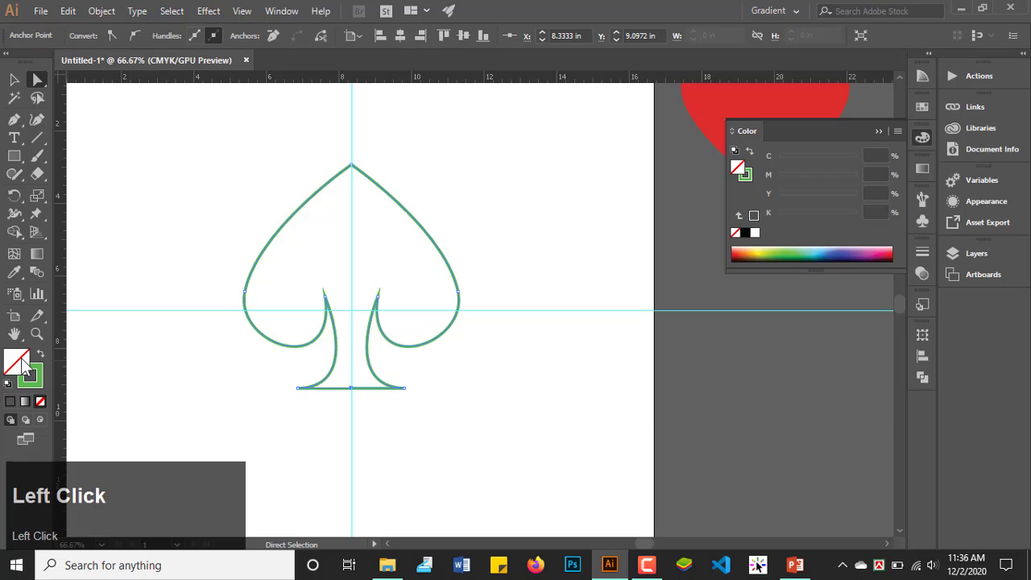
drag(496, 287, 493, 330)
click(806, 186)
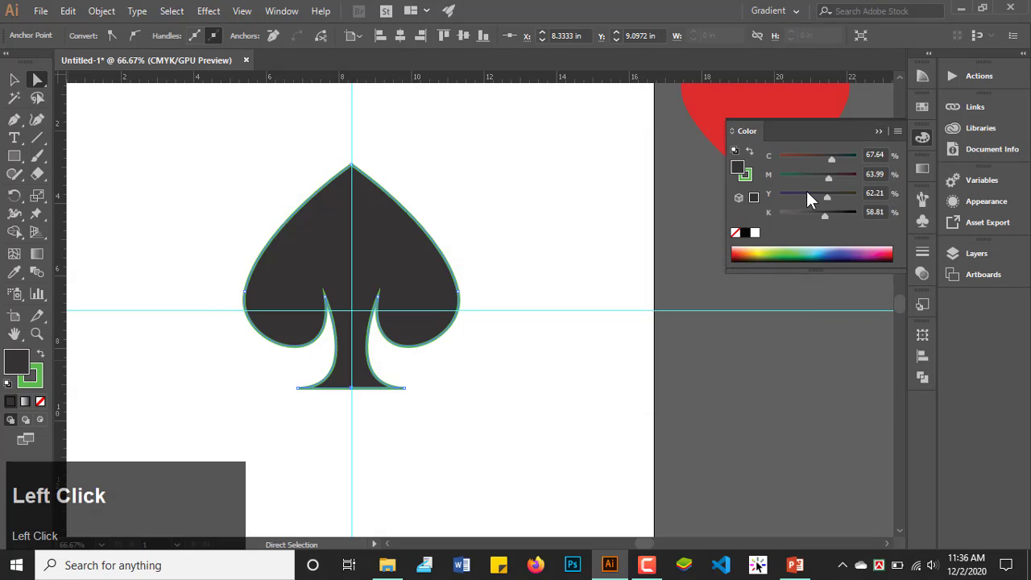
click(39, 379)
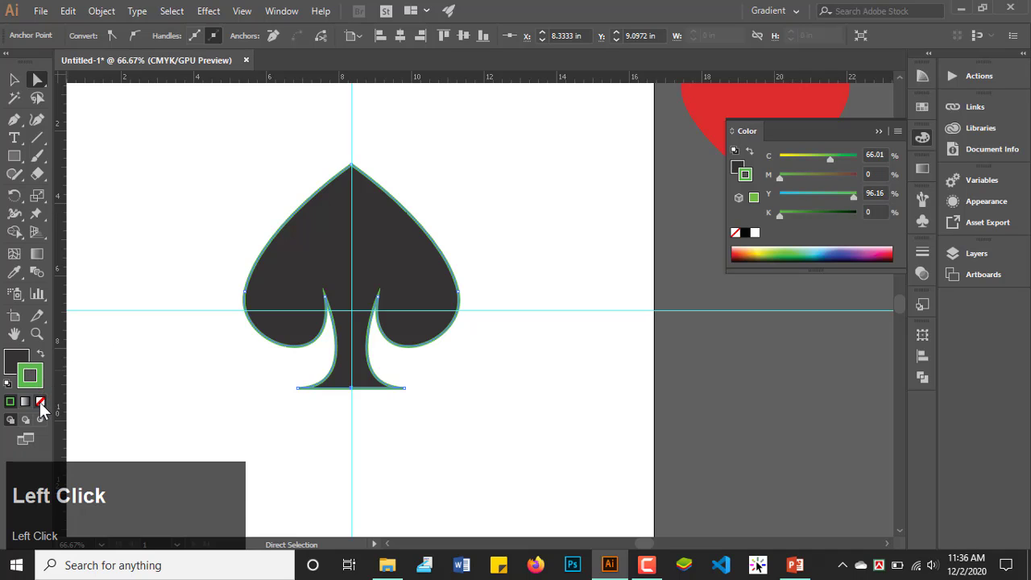
click(40, 402)
Step: Scale the spade down proportionally, move it off the artboard below the tree, and deselect it
click(15, 79)
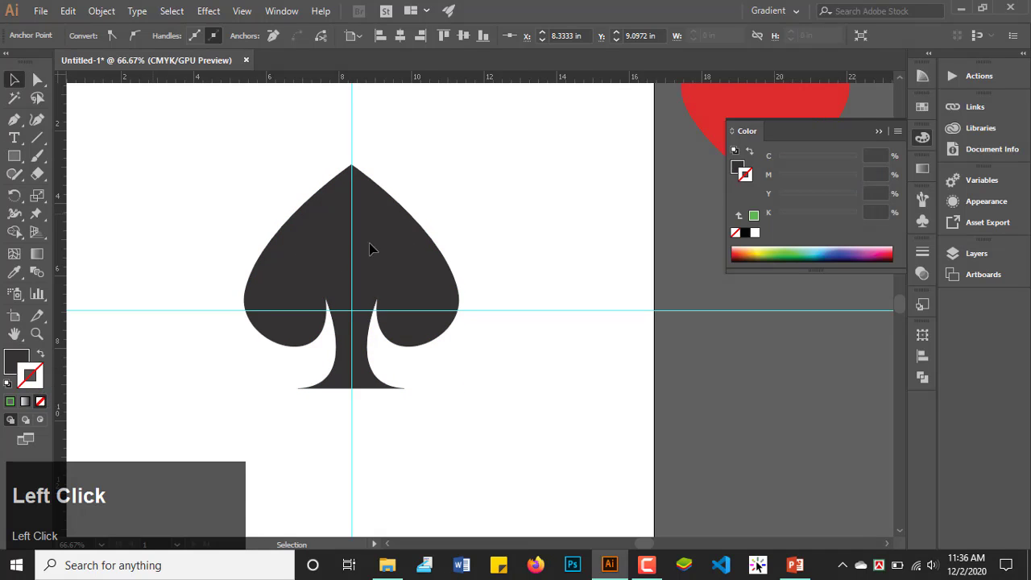
drag(389, 259, 580, 157)
scroll(419, 361, down, 3)
drag(503, 335, 492, 323)
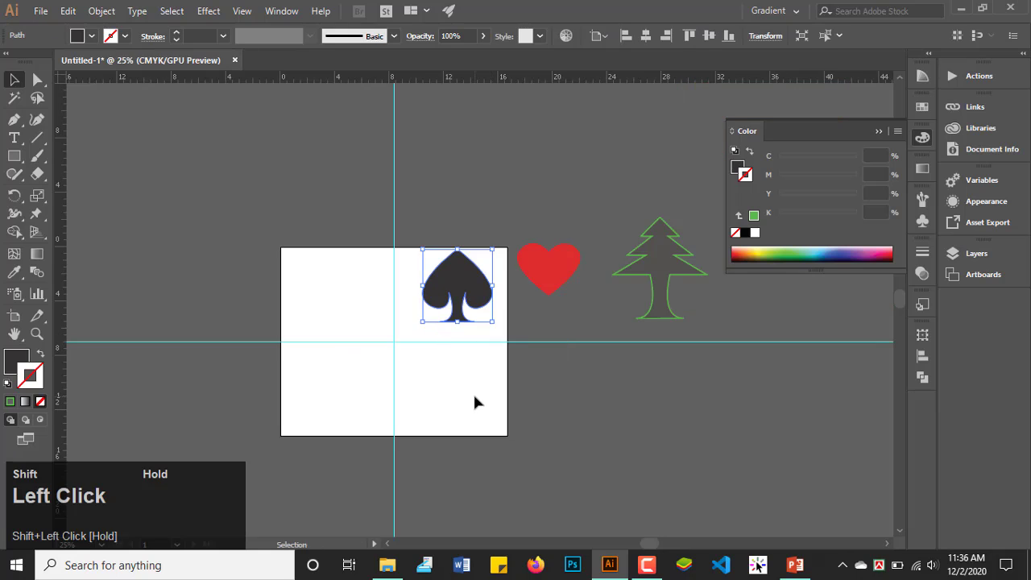
click(474, 395)
scroll(510, 296, up, 3)
drag(373, 288, 373, 300)
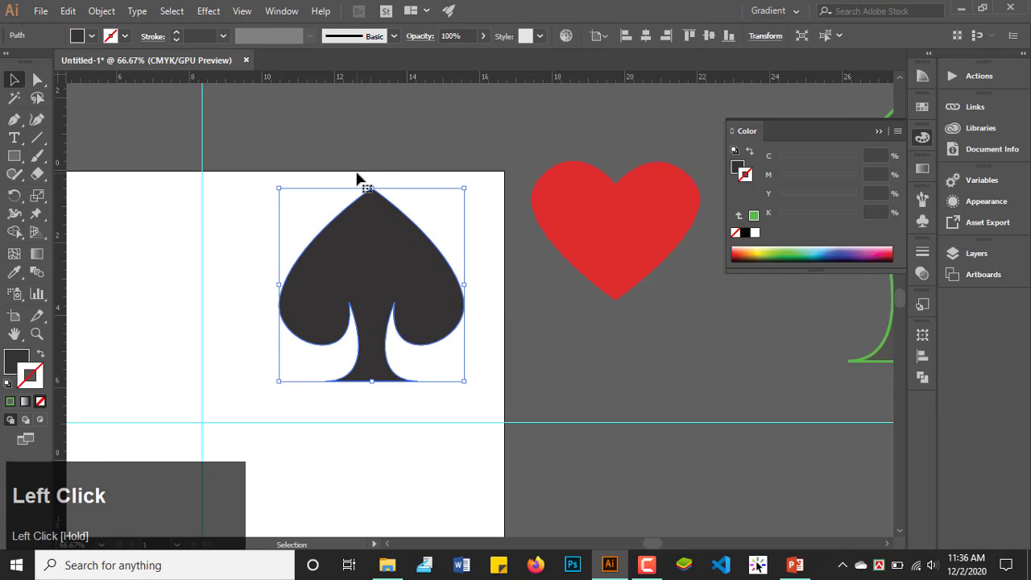
scroll(235, 250, down, 2)
click(310, 257)
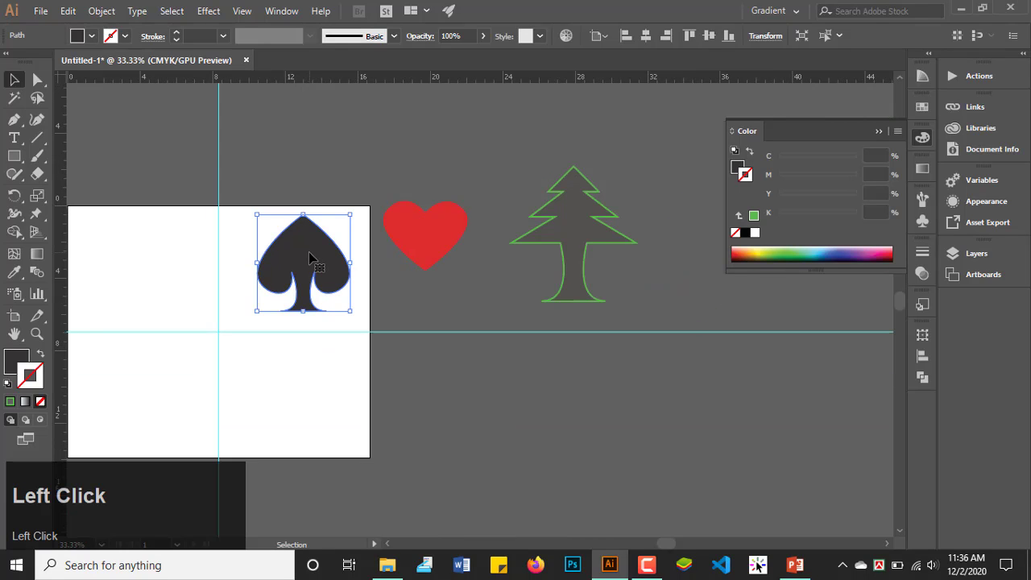
drag(310, 258, 602, 404)
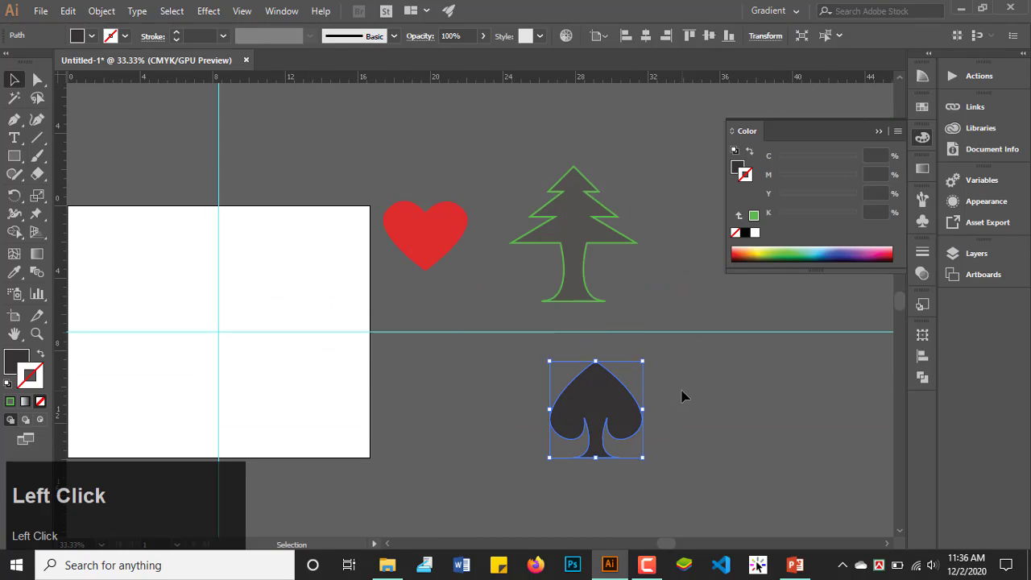
click(681, 395)
Step: Start a Pen path on the vertical guide with a neckline curve to about X 7.74, Y 4.71 in, and swap its fill and stroke
scroll(324, 361, down, 1)
scroll(301, 323, up, 2)
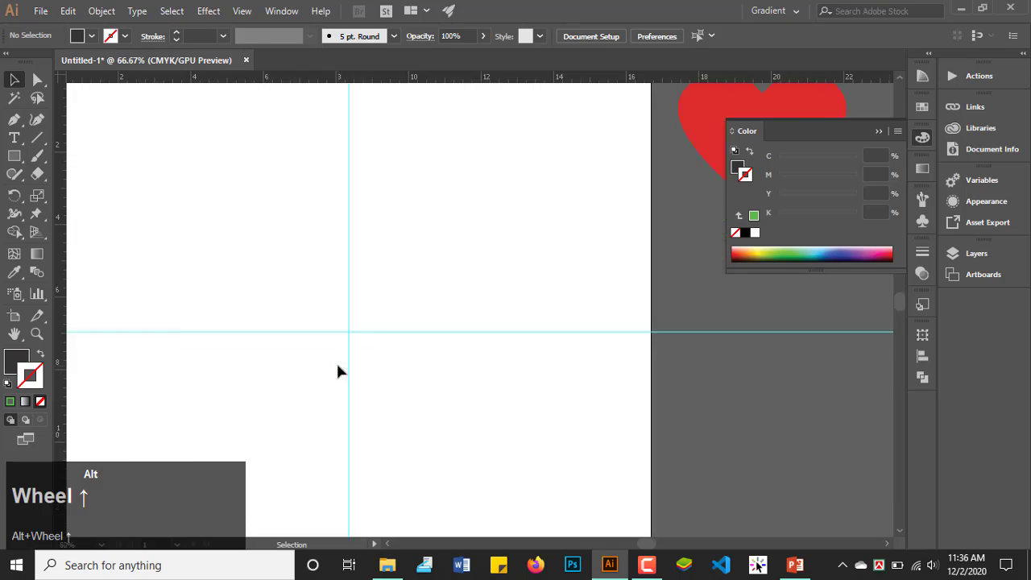
scroll(338, 371, up, 1)
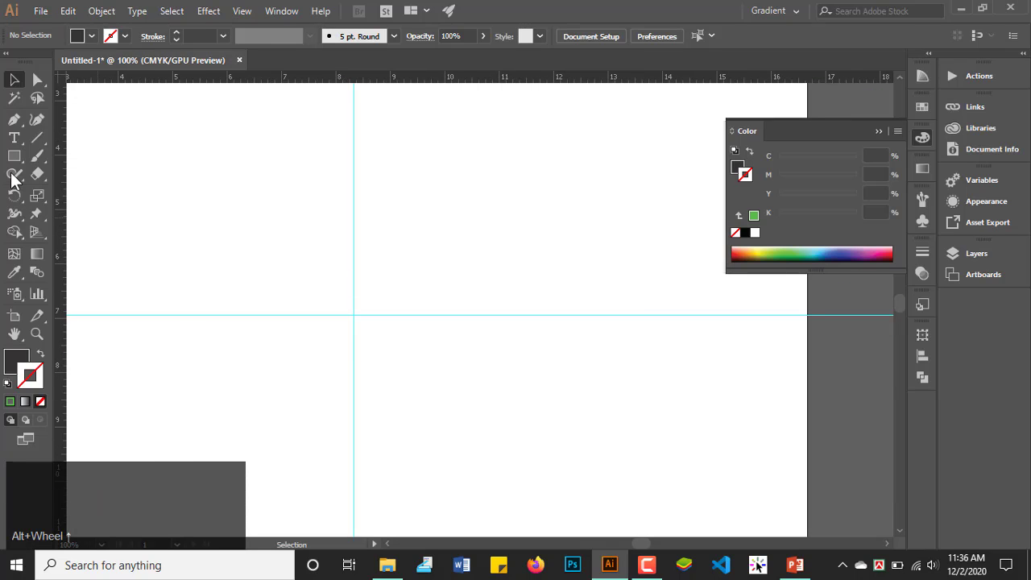
click(14, 120)
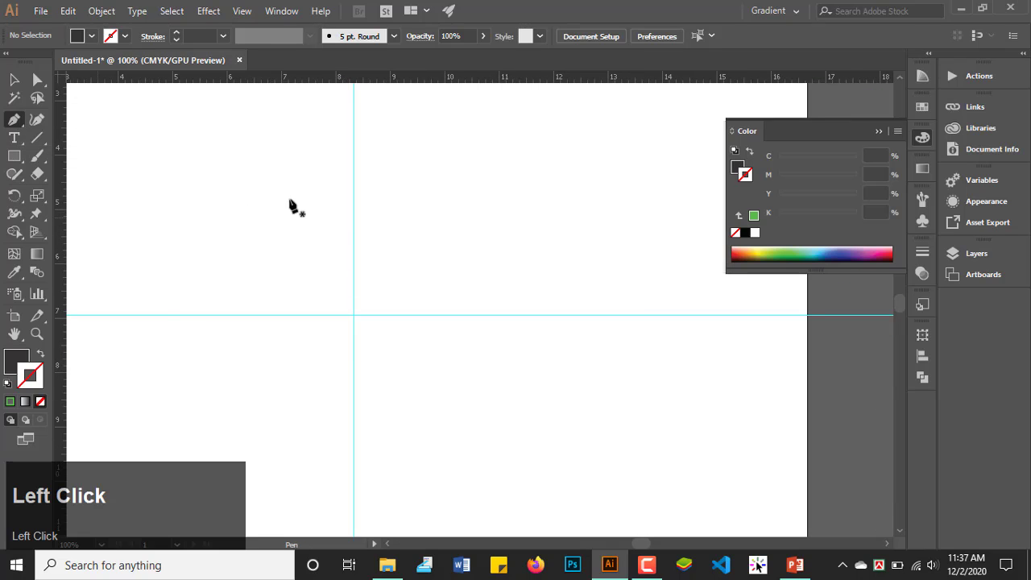
drag(353, 218, 317, 172)
key(space)
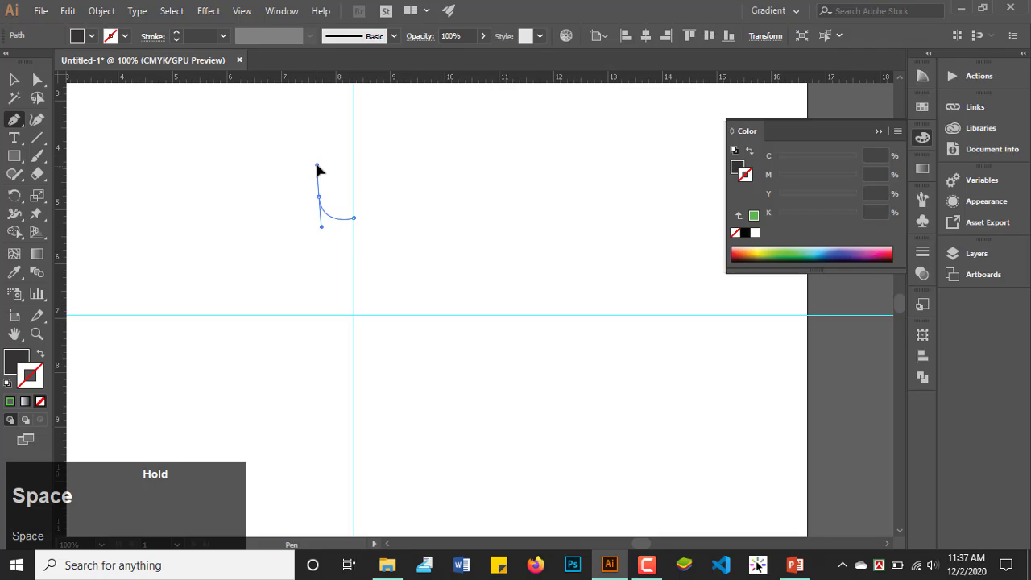
drag(316, 165, 319, 162)
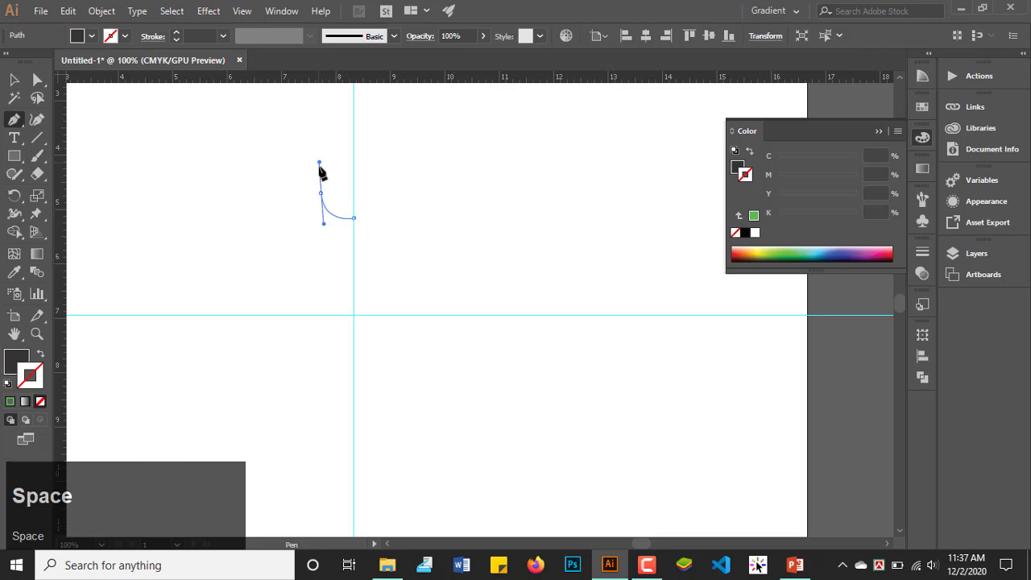
click(320, 193)
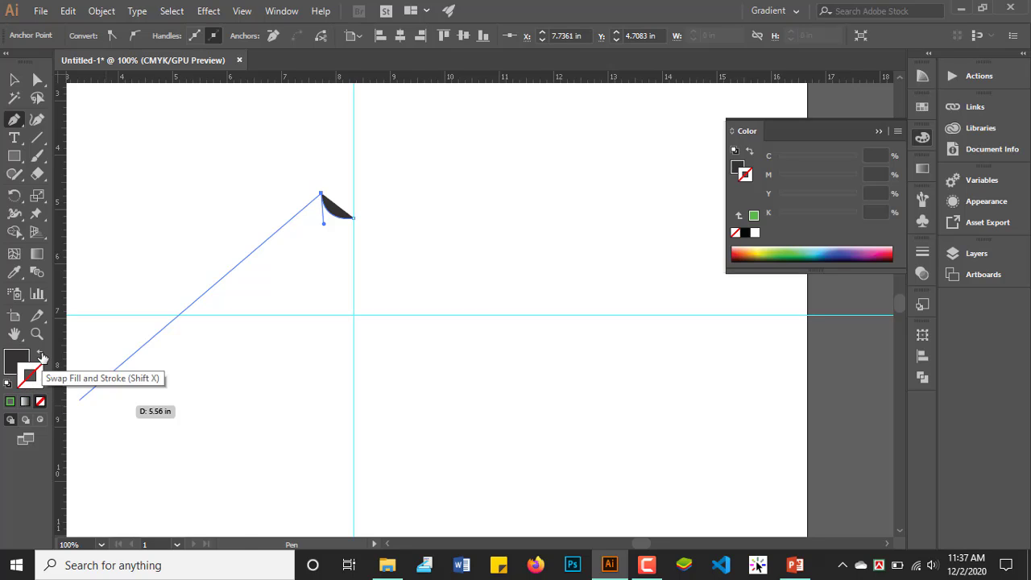
click(42, 356)
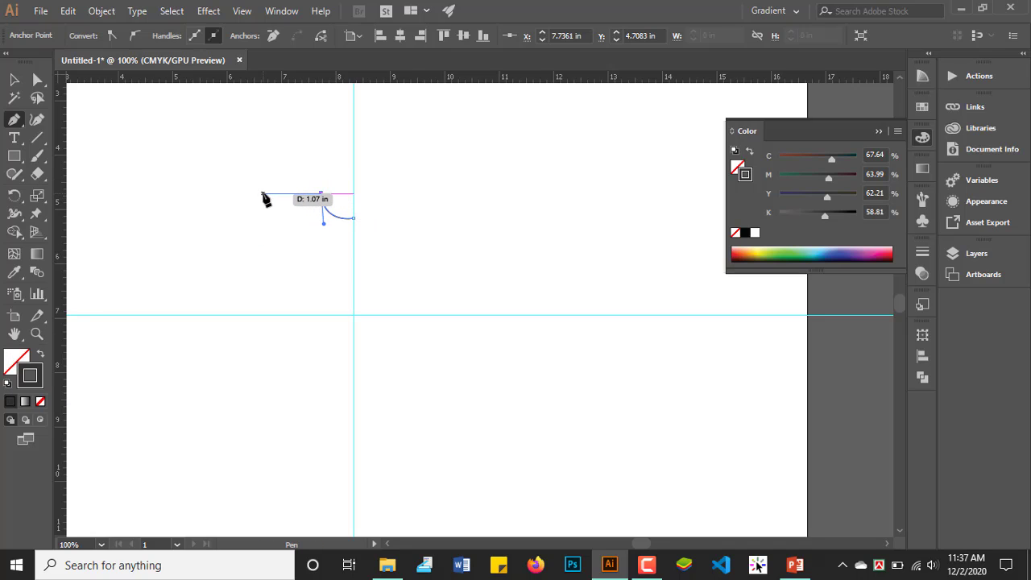
Step: Continue the path with a straight shoulder line, a curved sleeve opening to about X 5.53, Y 6.28 in, and an underarm line about 0.91 in long
click(198, 233)
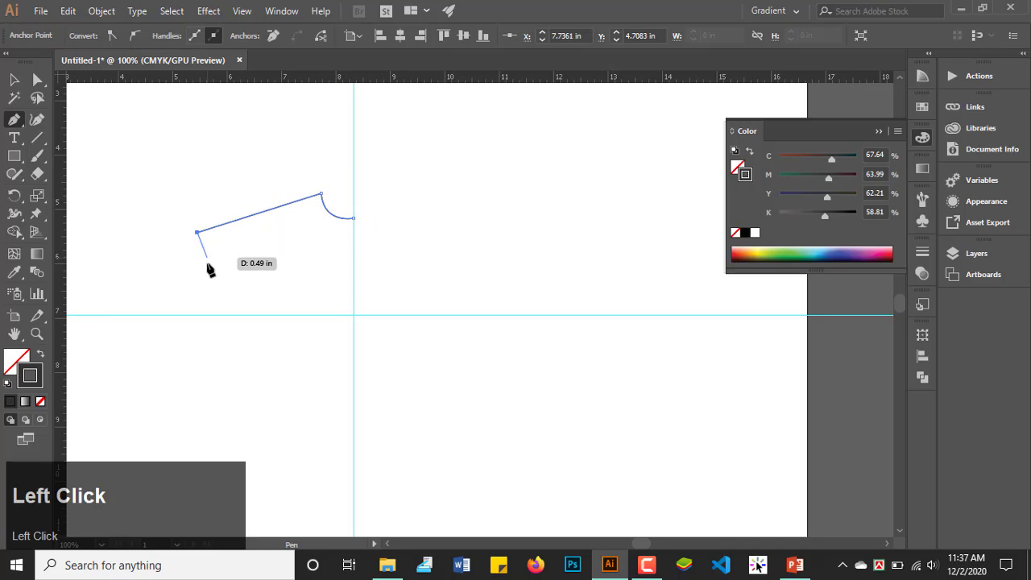
drag(200, 278, 220, 261)
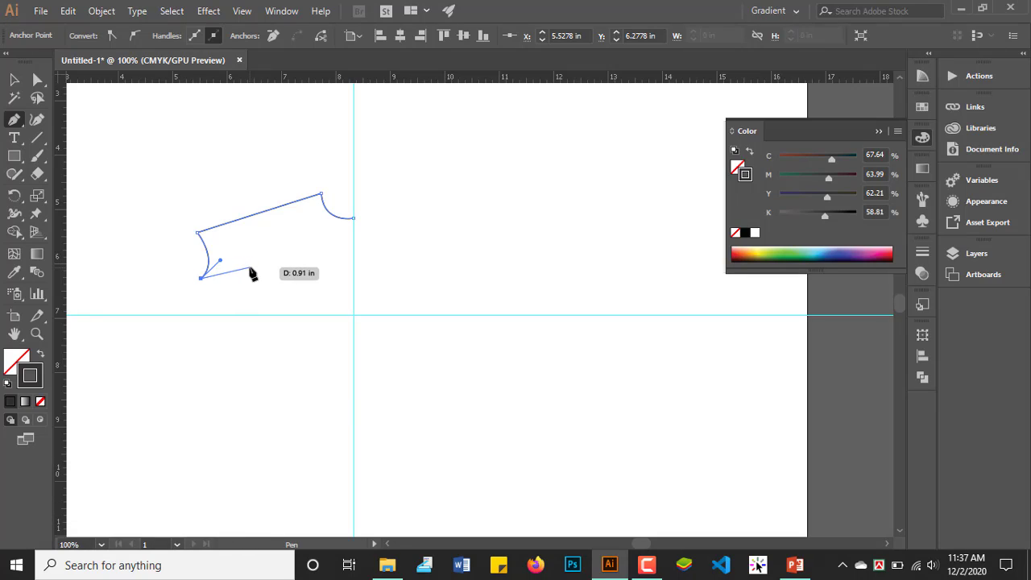
drag(251, 274, 251, 274)
Step: Draw the curved shirt side down to about X 6.31, Y 9.15 in and end the path with a slightly curved hem to the vertical guide
mouse_move(243, 434)
mouse_down()
mouse_move(213, 475)
mouse_move(250, 436)
mouse_up()
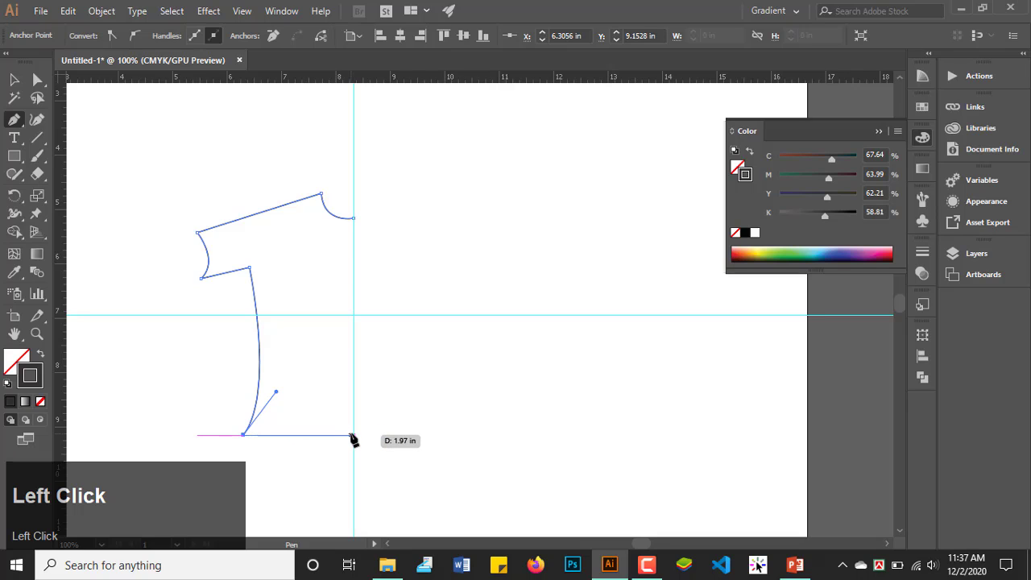
mouse_move(353, 427)
mouse_down()
mouse_move(381, 430)
mouse_move(364, 430)
mouse_up()
click(355, 428)
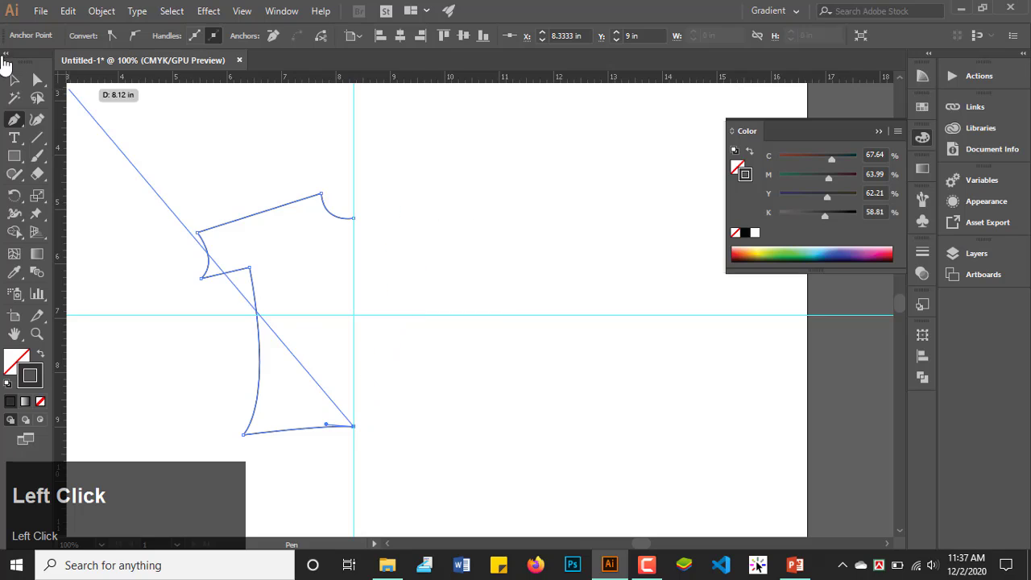
click(14, 79)
scroll(257, 144, down, 3)
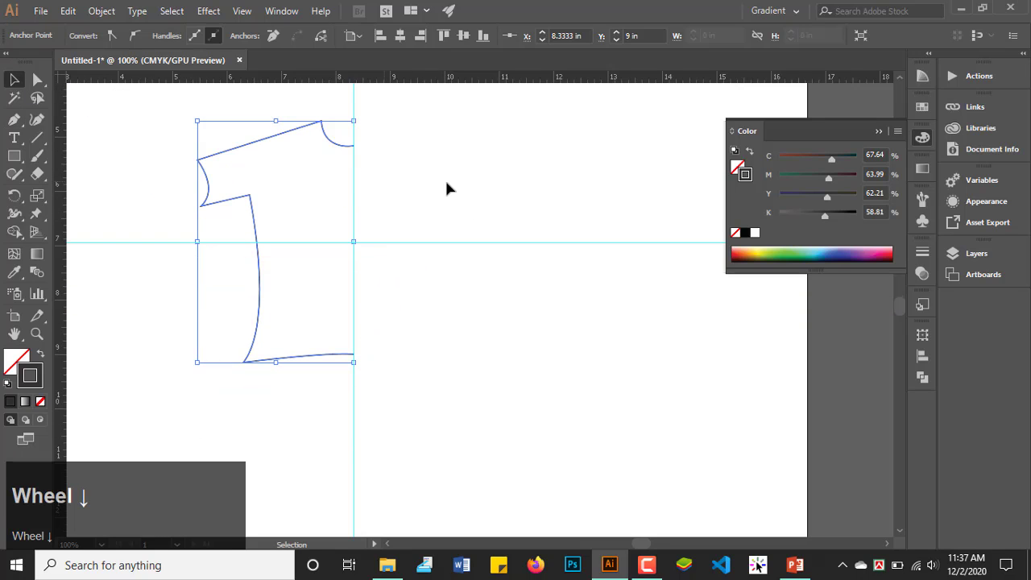
Step: Reflect a copy of the half T-shirt across the vertical axis and move it horizontally until both halves meet at the vertical guide
click(206, 138)
drag(244, 195, 244, 194)
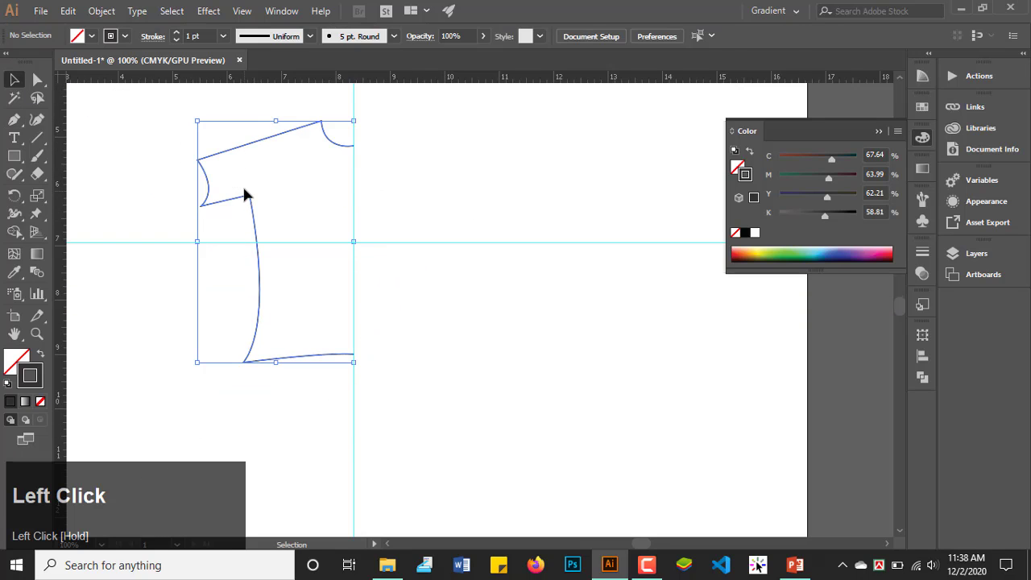
right_click(270, 138)
click(373, 383)
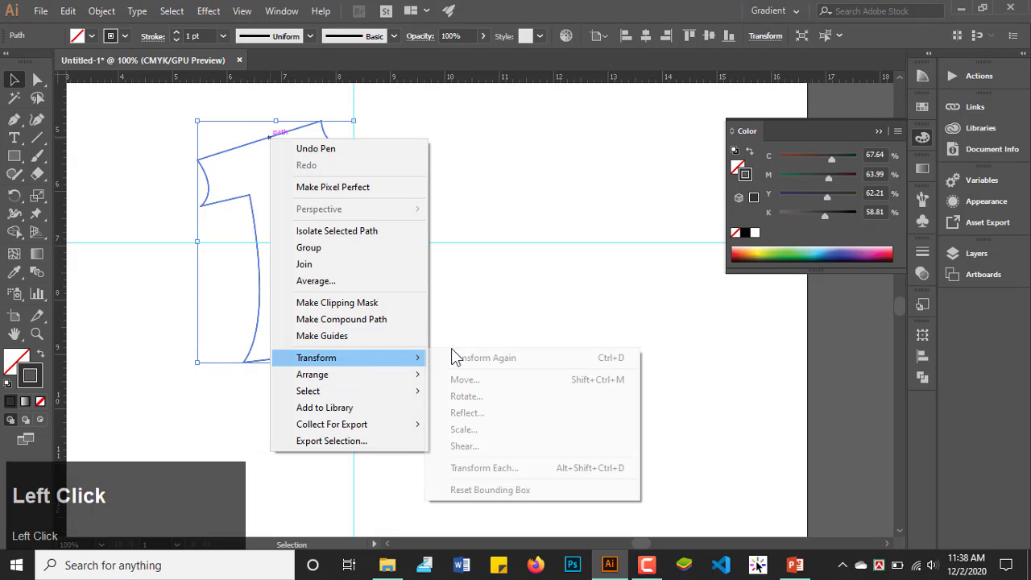
mouse_move(427, 363)
click(468, 413)
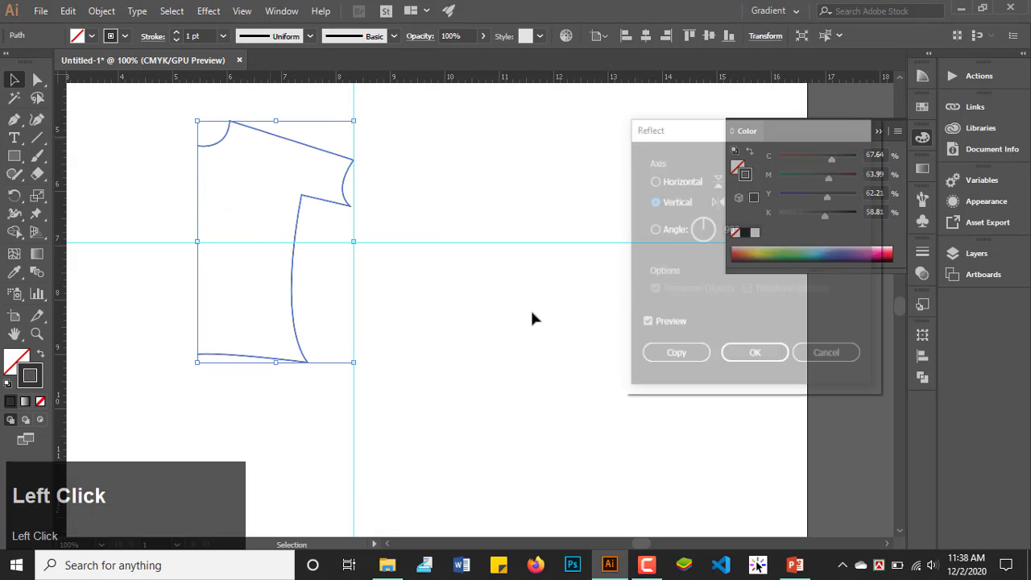
click(677, 356)
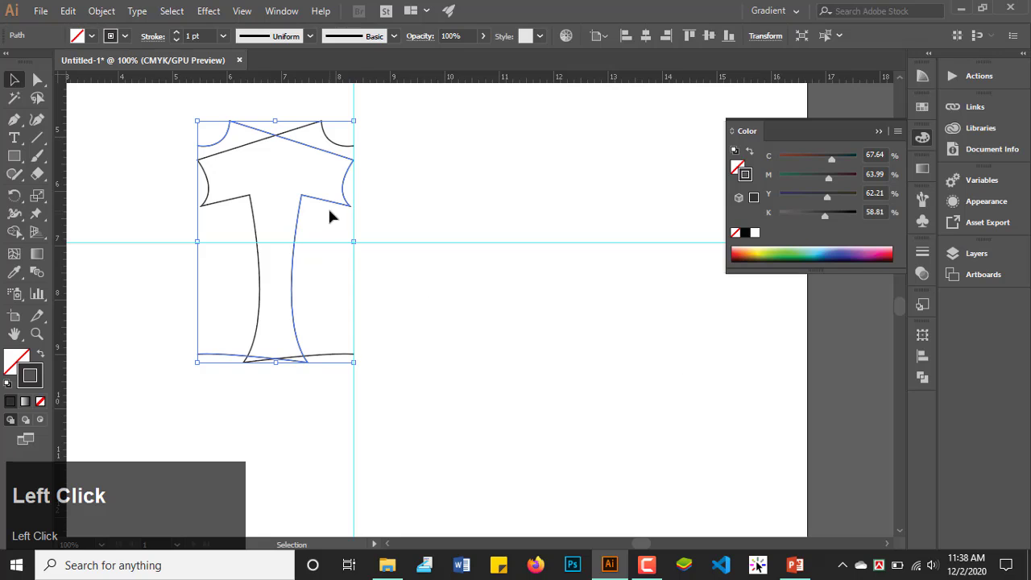
drag(331, 202, 483, 202)
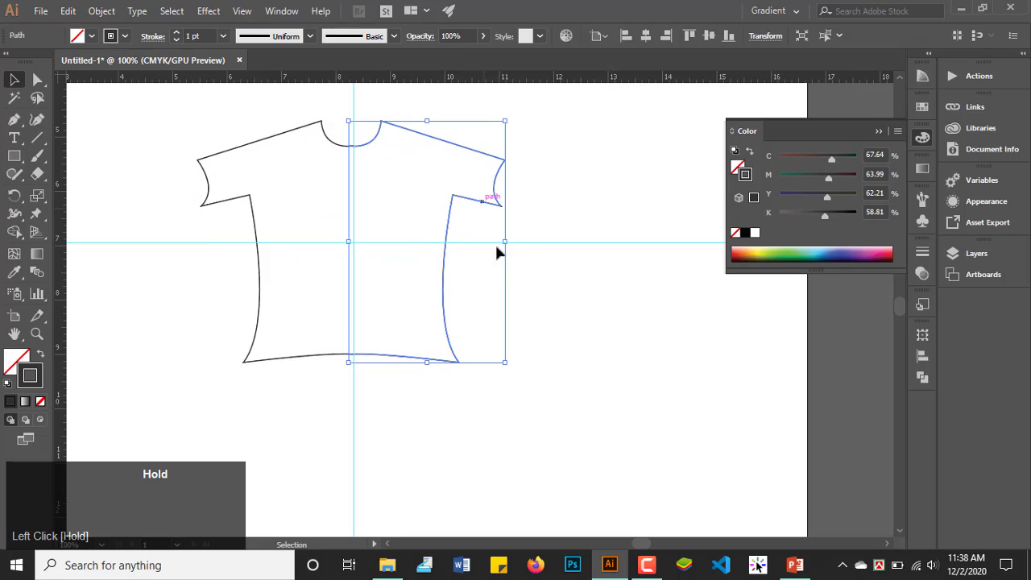
click(547, 351)
Step: Select the two neckline endpoints at the vertical guide, average them on both axes, and join them
alt+scroll(350, 135, up, 4)
drag(394, 191, 393, 220)
click(344, 216)
key(a)
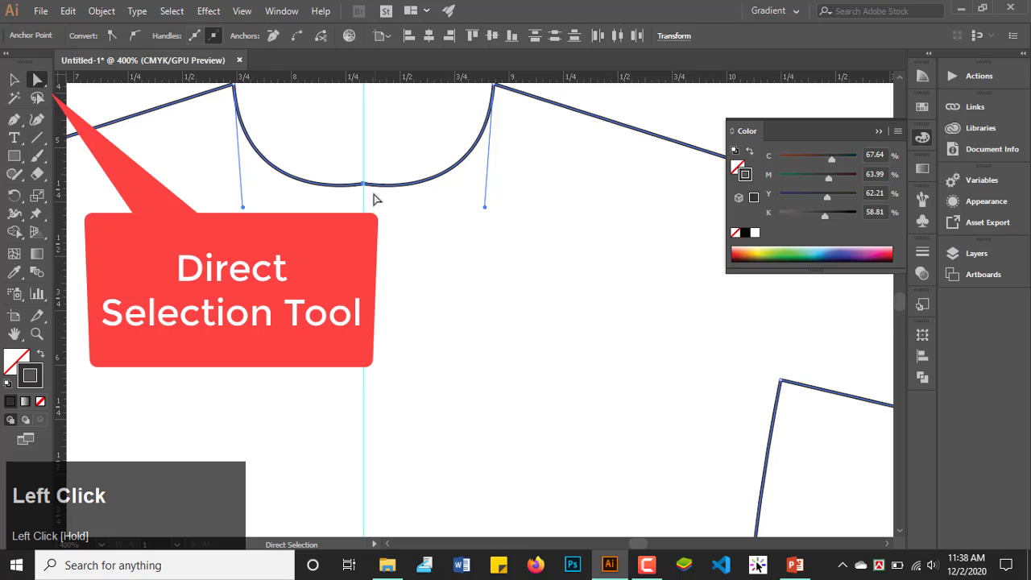
right_click(375, 191)
click(447, 314)
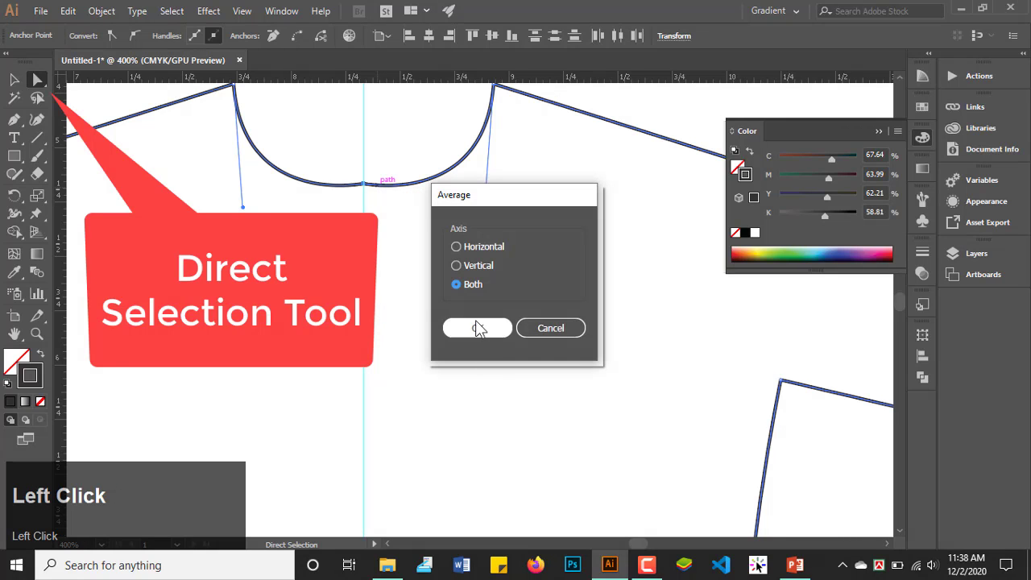
click(478, 330)
right_click(389, 196)
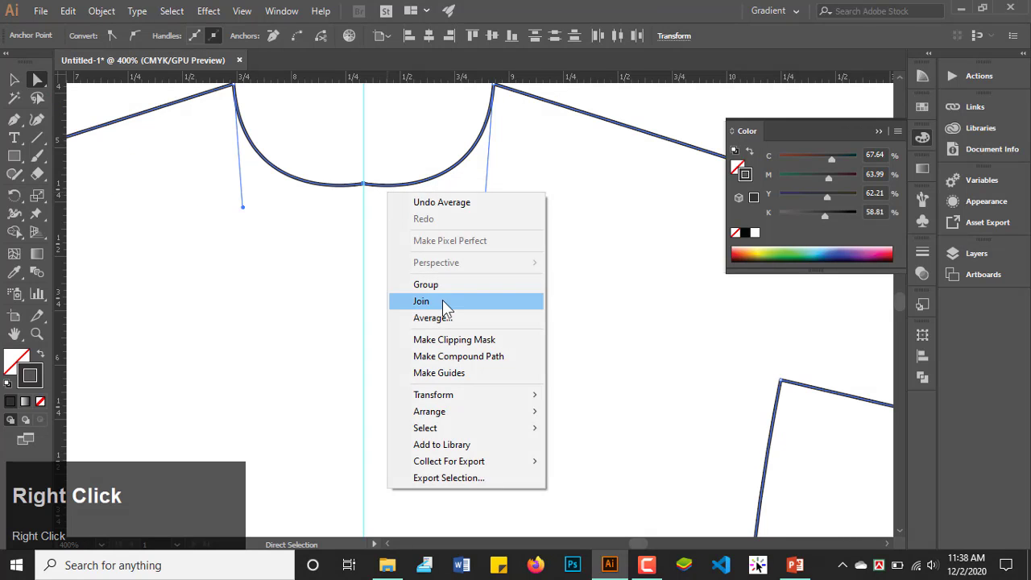
click(443, 301)
Step: Select the two hem endpoints at the vertical guide, average them on both axes, and join them to close the shirt
scroll(395, 234, down, 3)
scroll(398, 231, up, 5)
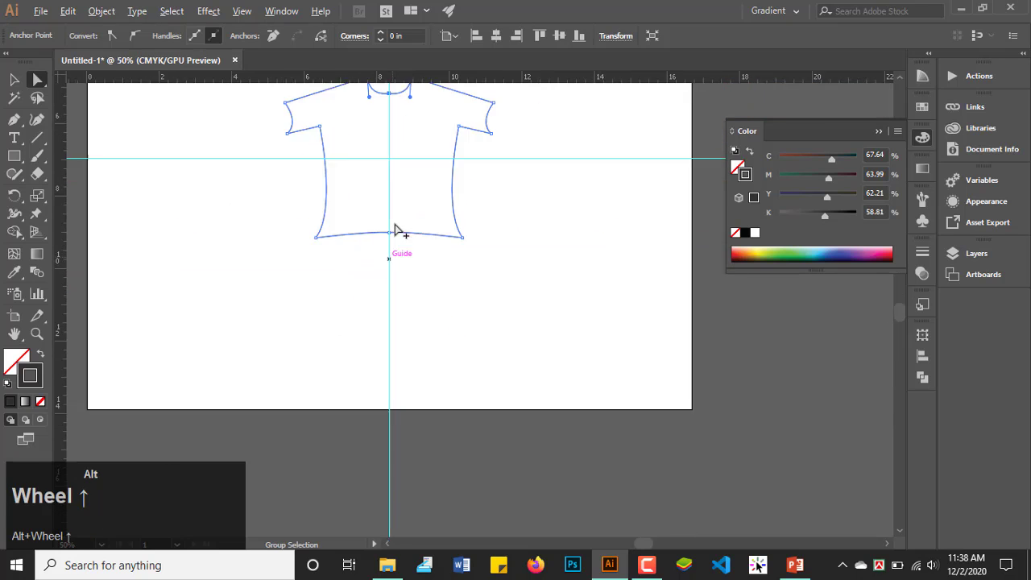
drag(300, 242, 373, 319)
right_click(353, 237)
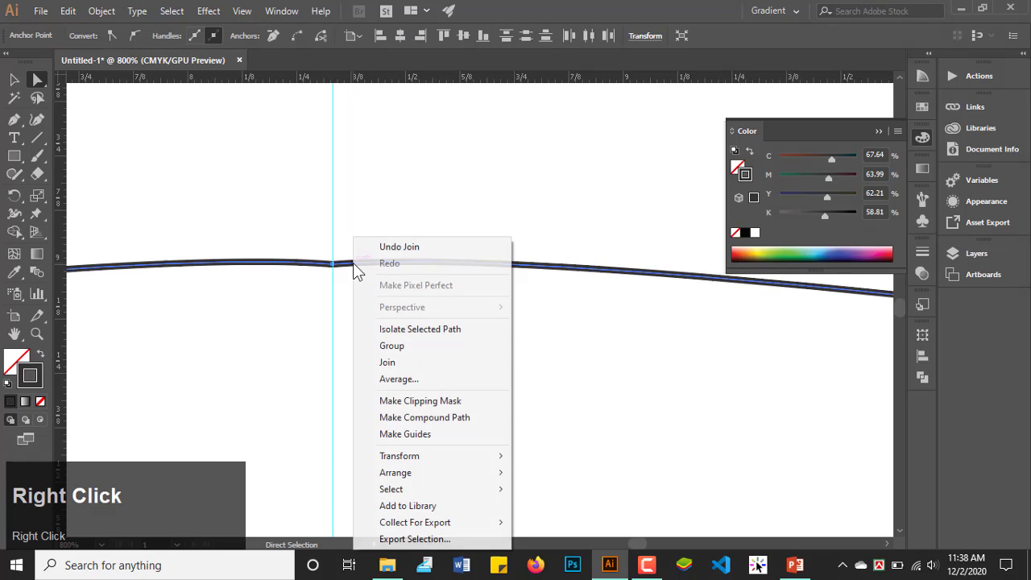
click(379, 378)
click(477, 334)
right_click(377, 236)
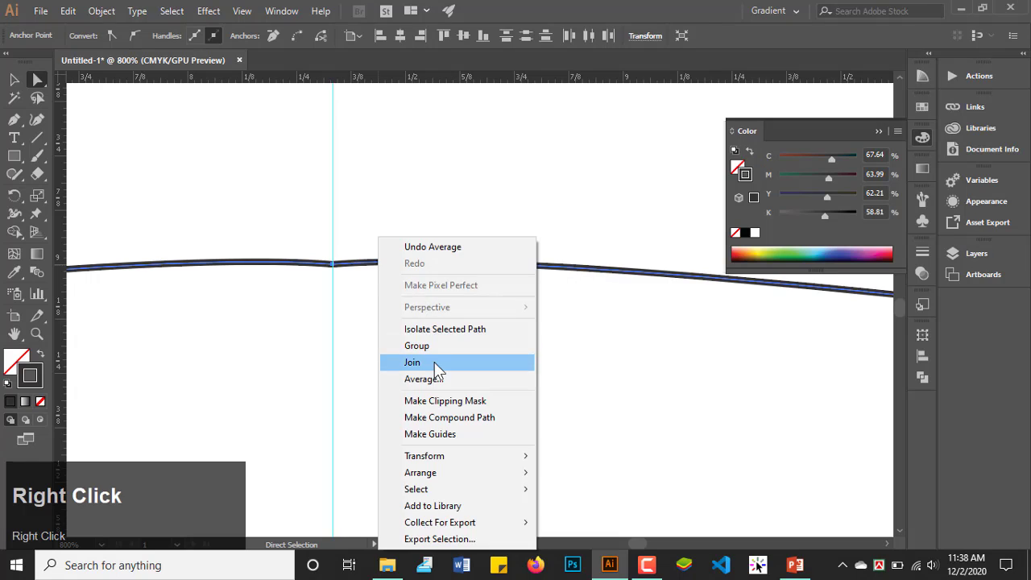
click(432, 368)
Step: Move the whole T-shirt to the artboard's upper-right quarter and fill it with teal, about C 79, M 23, Y 31, K 0
scroll(363, 307, down, 5)
scroll(363, 307, down, 1)
scroll(387, 271, up, 2)
scroll(387, 271, down, 3)
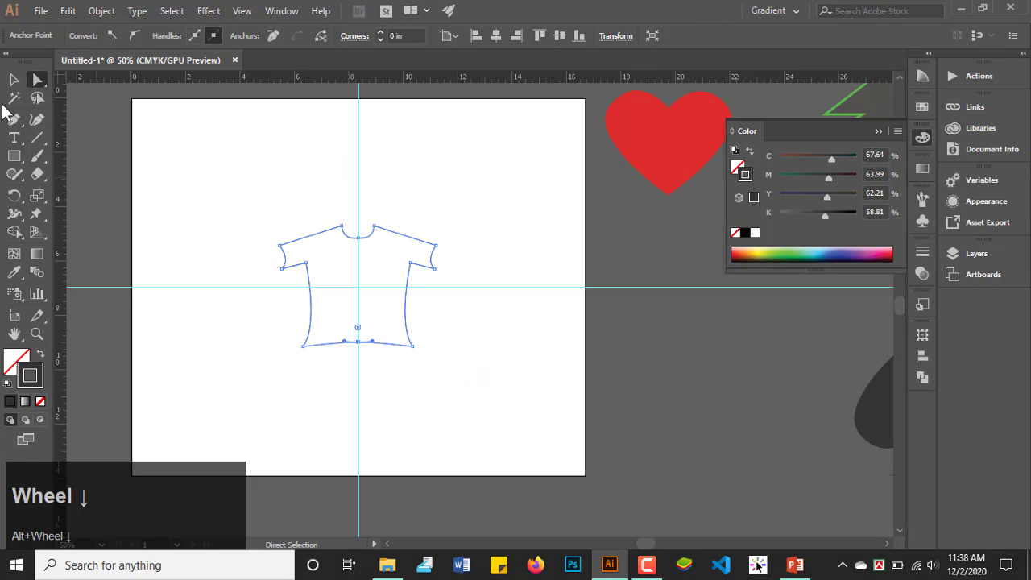
click(13, 79)
click(202, 161)
drag(391, 239, 503, 141)
double_click(16, 364)
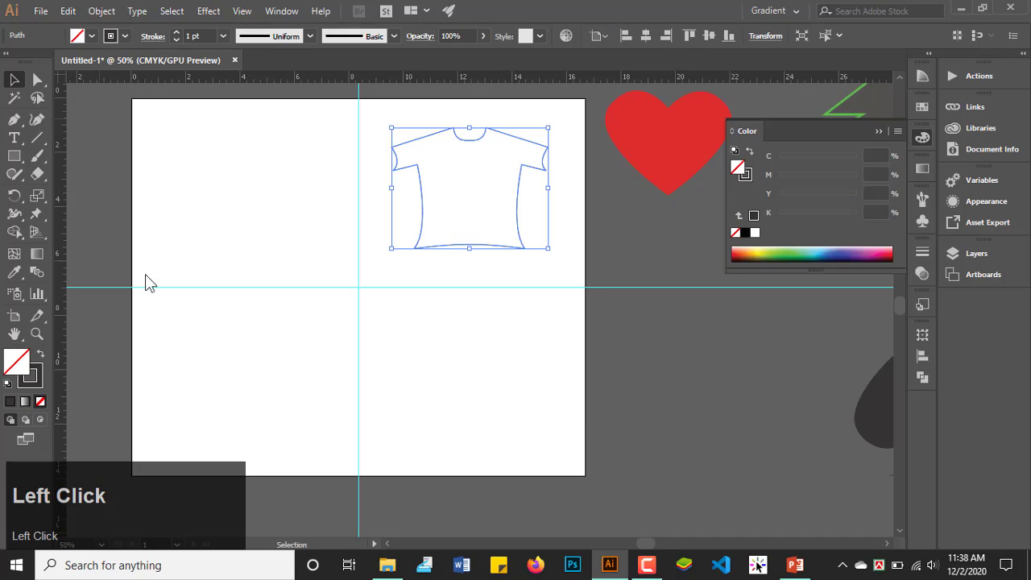
click(703, 270)
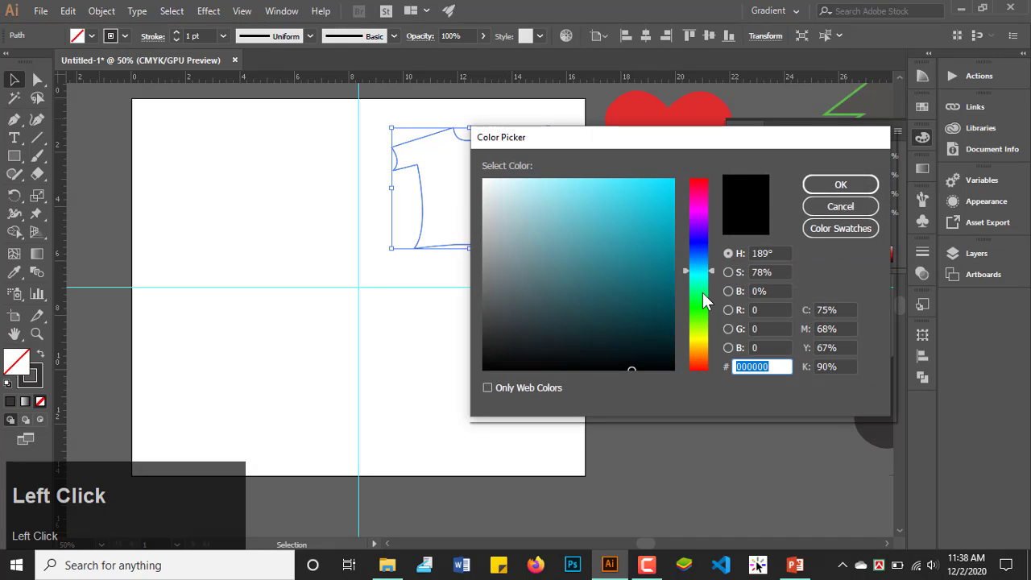
click(642, 243)
click(840, 184)
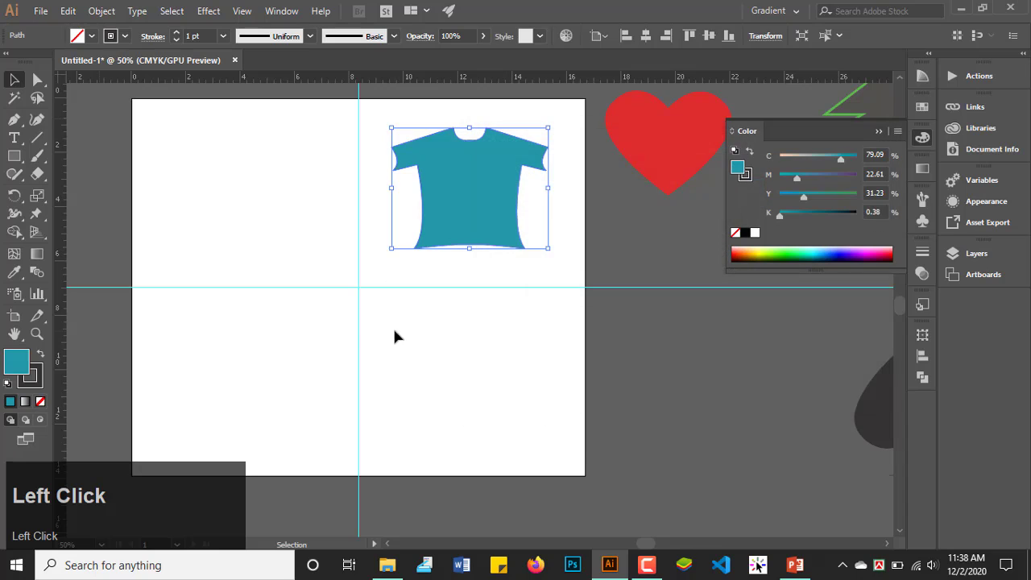
Step: Move the teal T-shirt off the artboard, below the heart and beside the spade, and deselect it
click(186, 260)
scroll(186, 261, down, 2)
drag(328, 229, 452, 326)
click(465, 384)
scroll(451, 322, up, 3)
scroll(451, 323, up, 1)
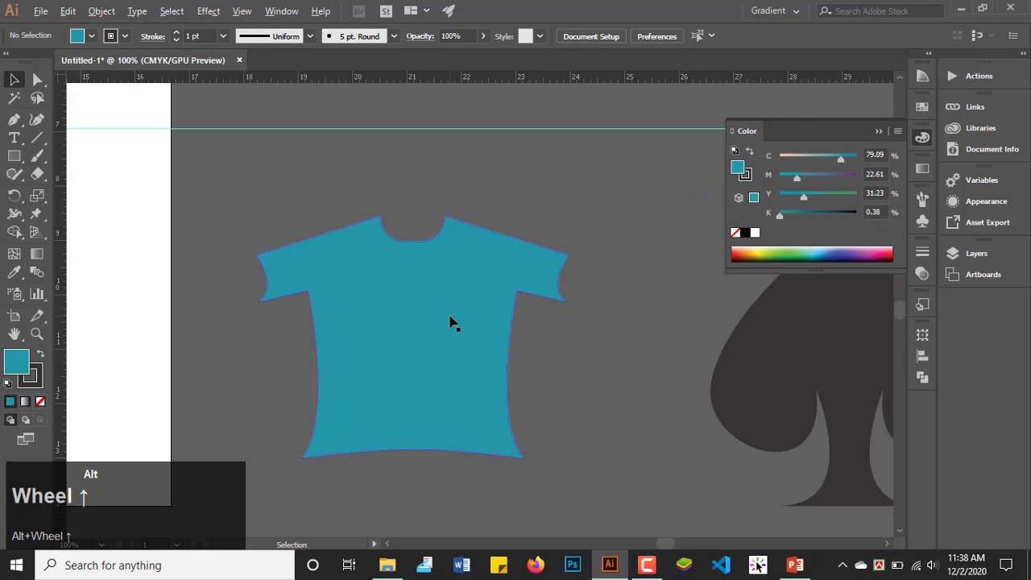
scroll(562, 415, down, 2)
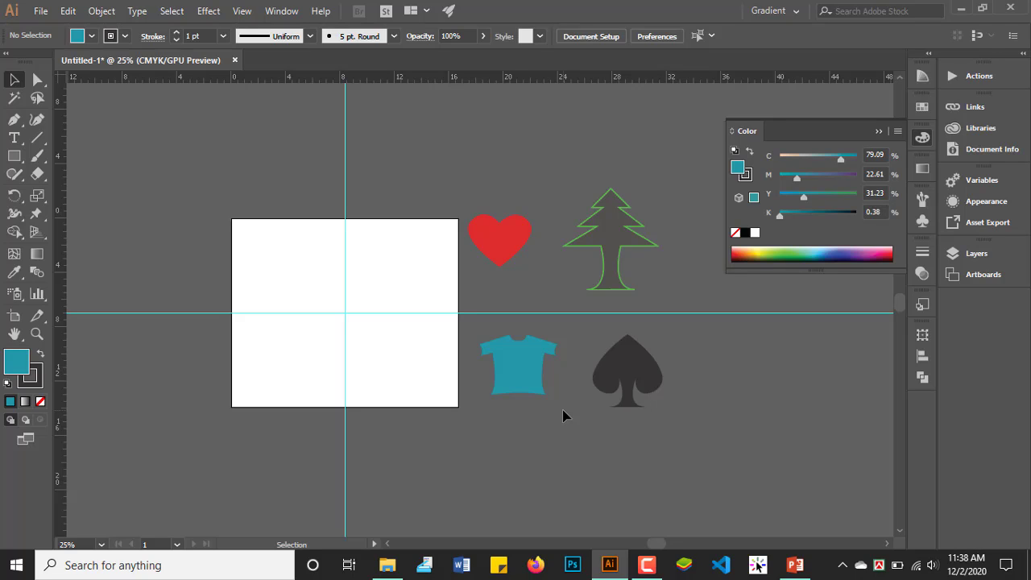